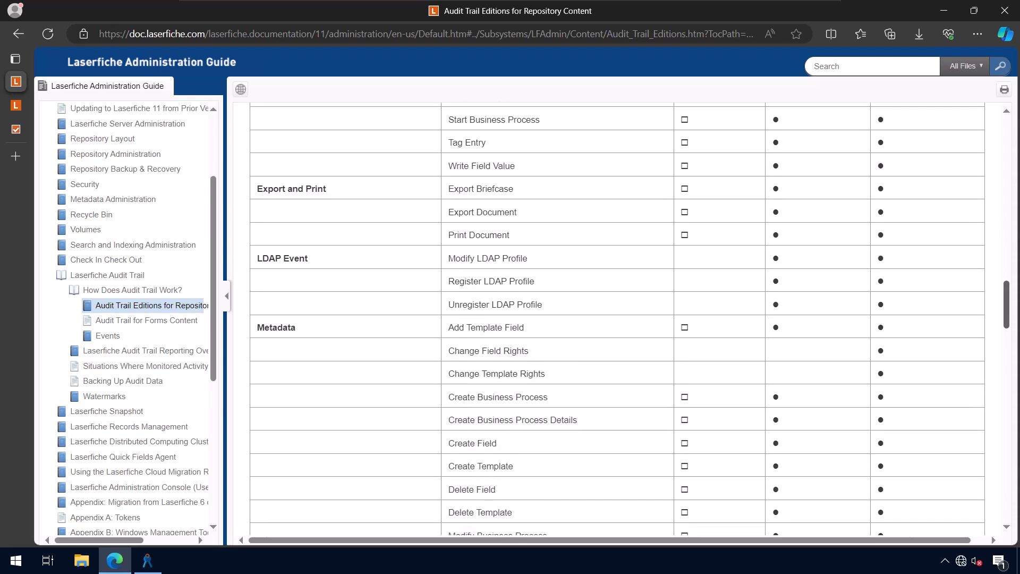
# Open the Forms Administrators group's properties in the Administration Console
pyautogui.scroll(-3, 617, 319)
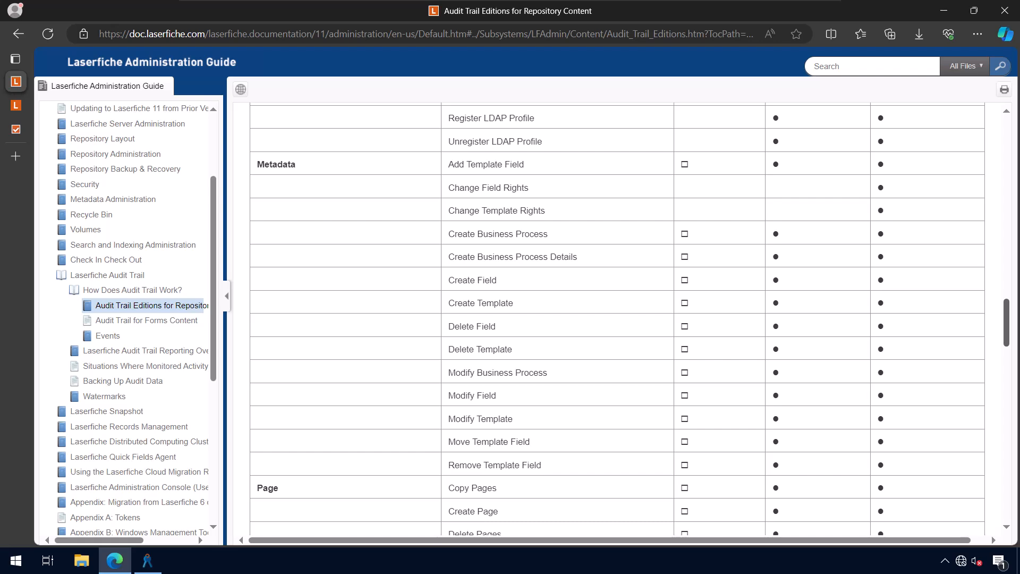
pyautogui.scroll(-2, 616, 319)
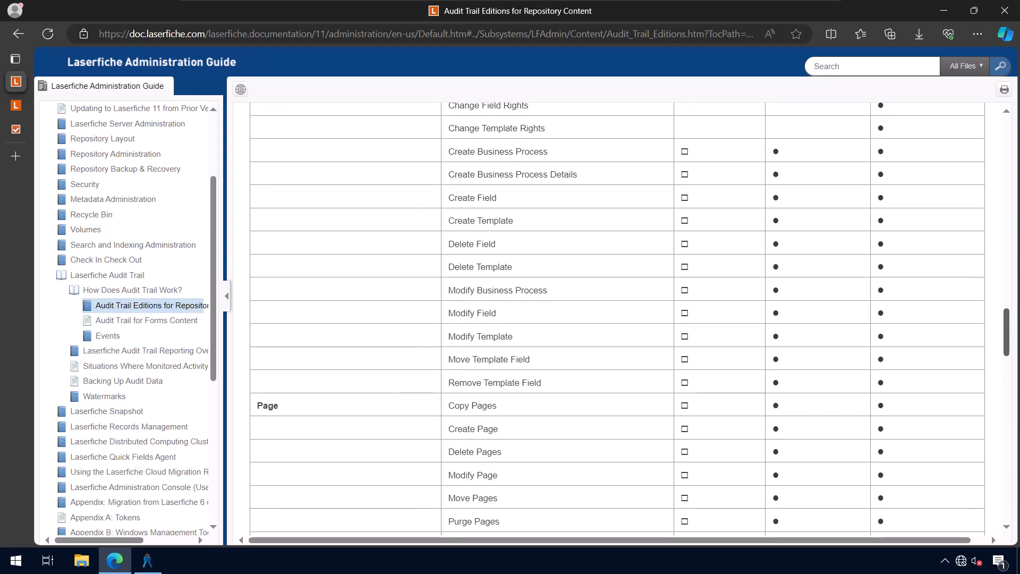
pyautogui.scroll(-1, 616, 318)
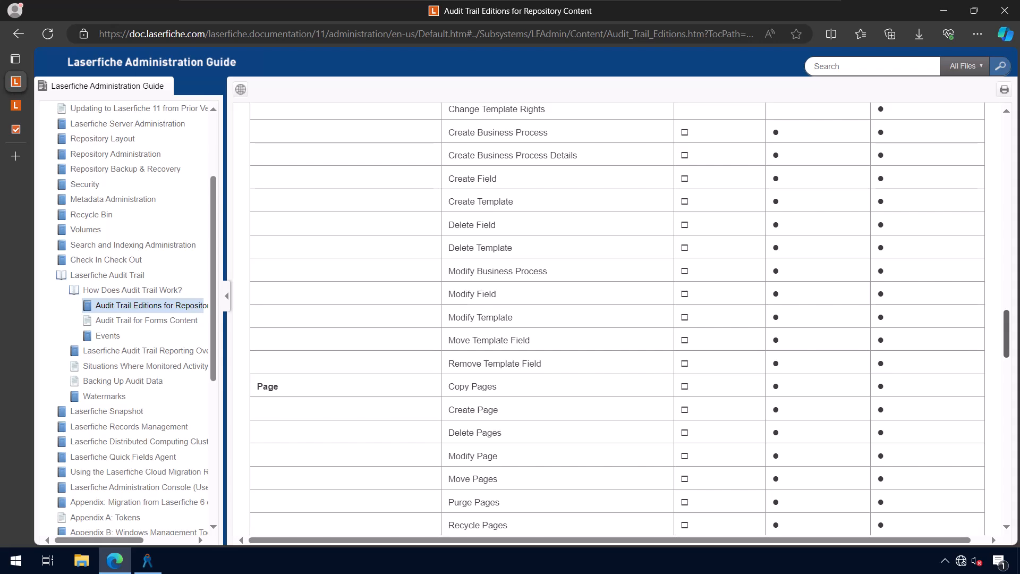
pyautogui.scroll(-5, 616, 319)
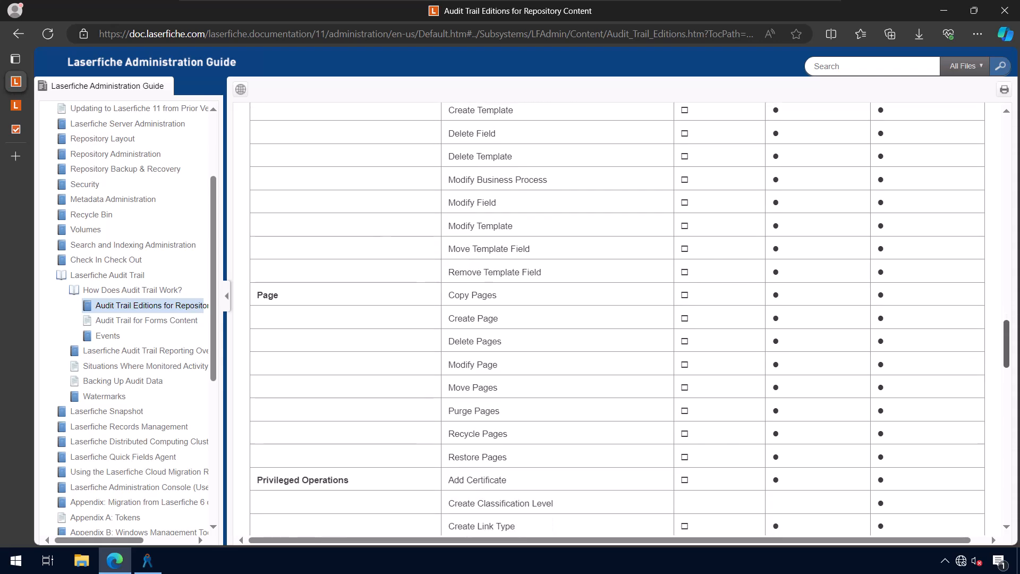
pyautogui.scroll(-5, 616, 319)
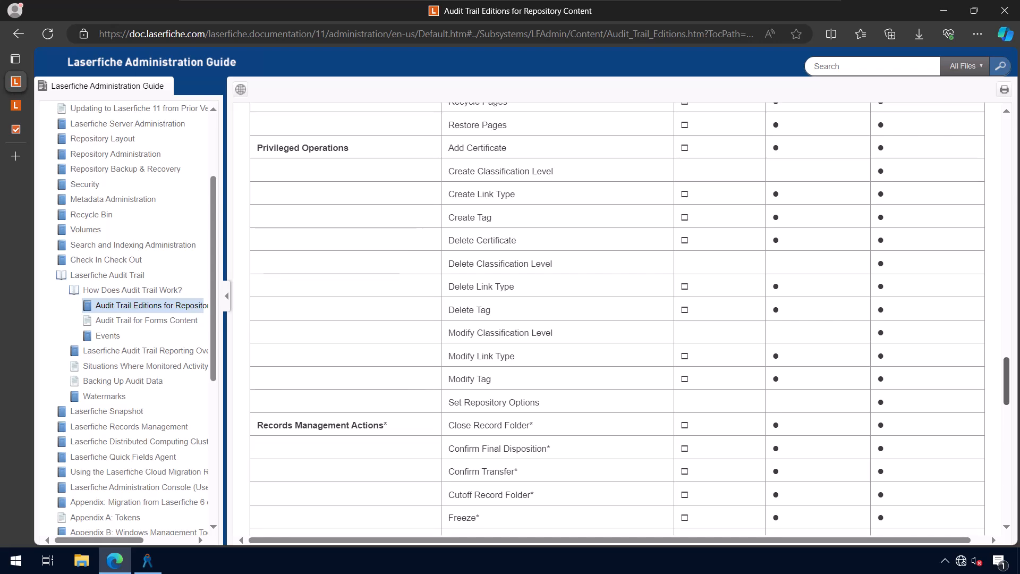
pyautogui.scroll(-1, 616, 319)
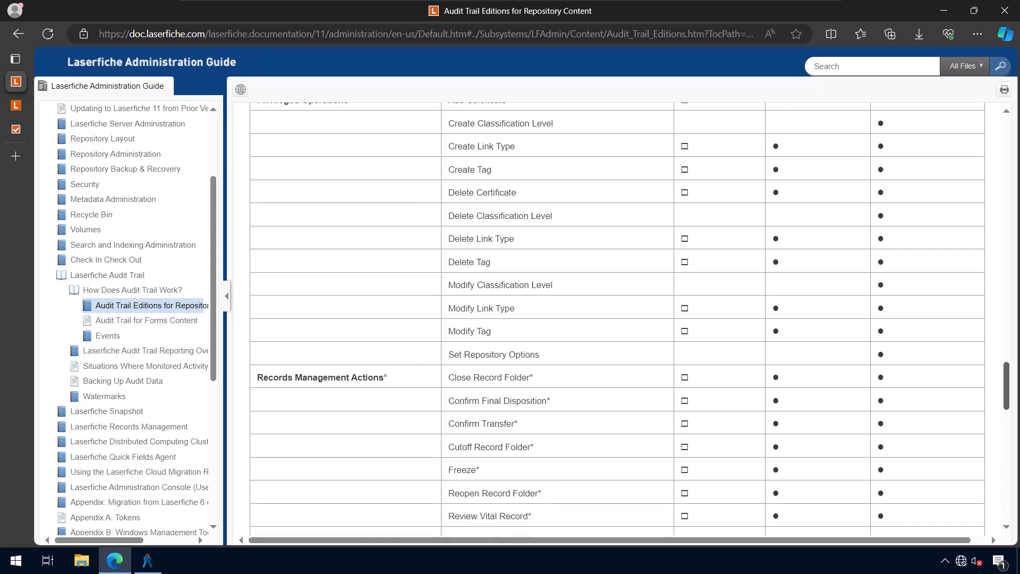
pyautogui.scroll(-1, 616, 319)
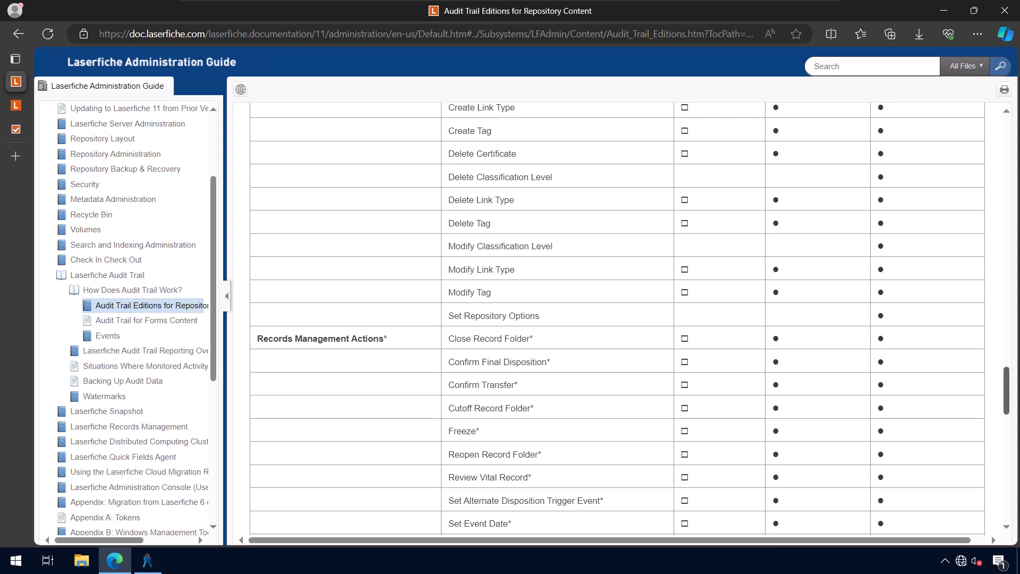
pyautogui.scroll(-2, 616, 318)
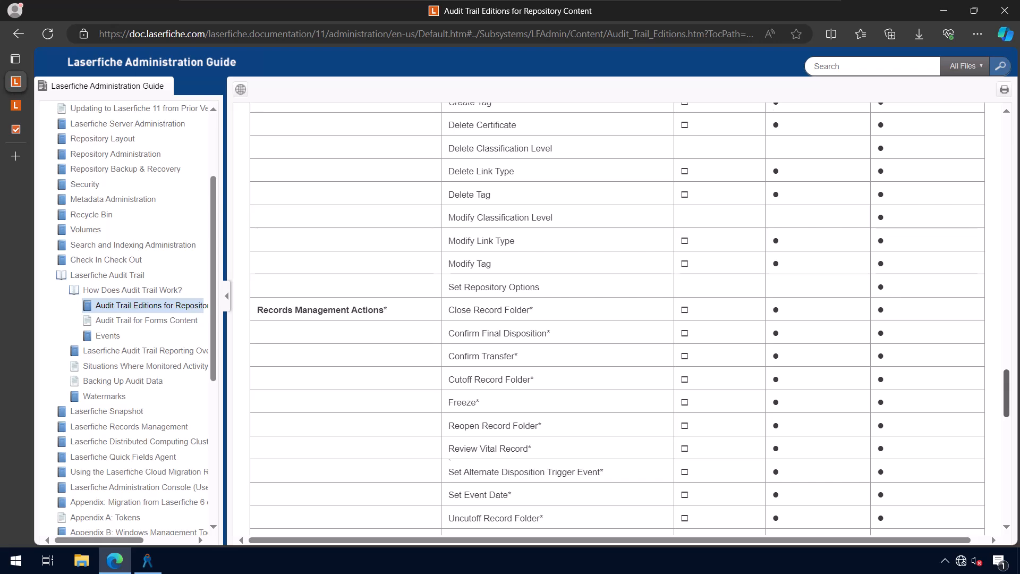
pyautogui.scroll(-1, 616, 318)
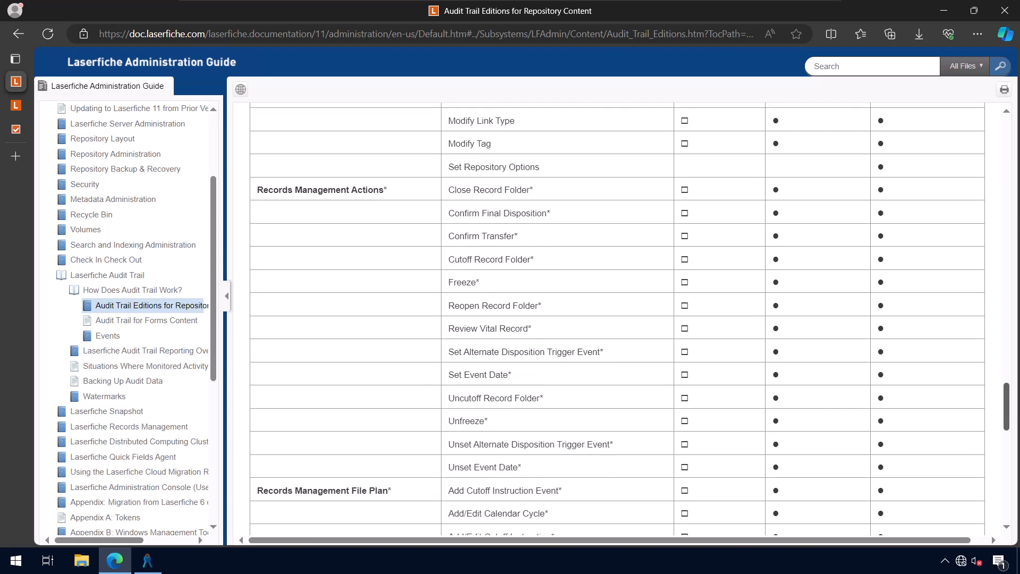
pyautogui.scroll(-3, 616, 319)
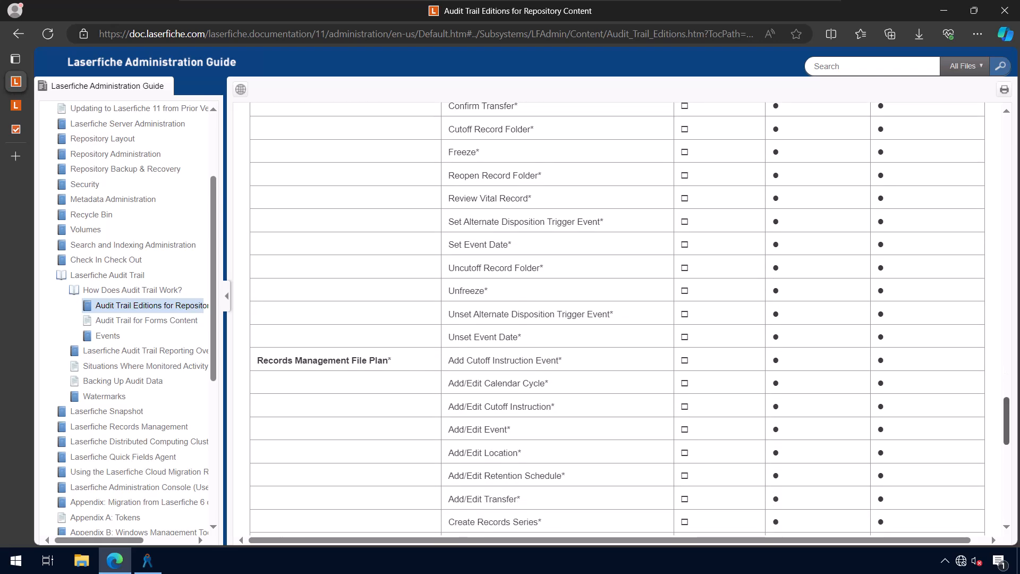
pyautogui.scroll(-3, 616, 319)
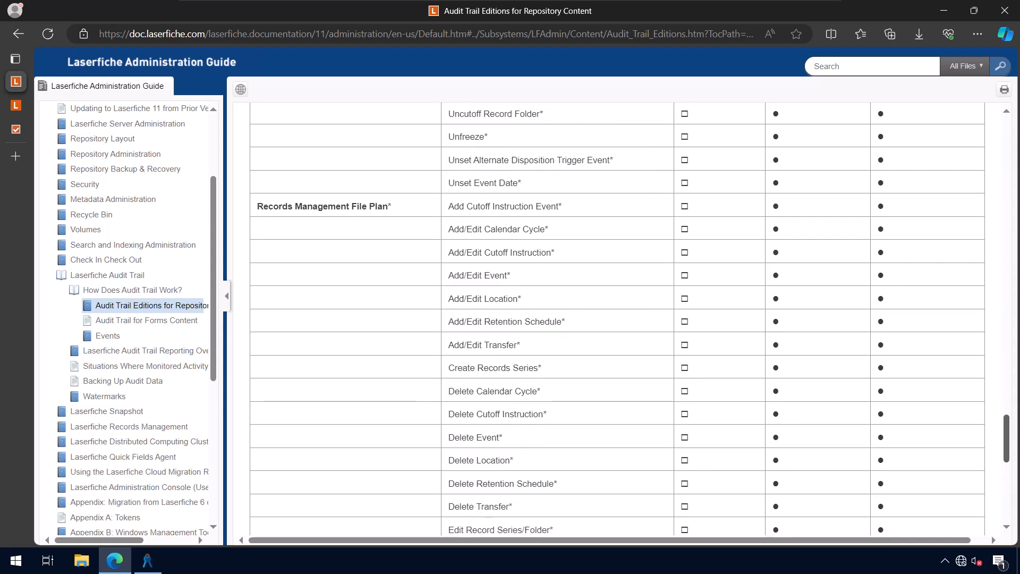
pyautogui.scroll(-1, 616, 319)
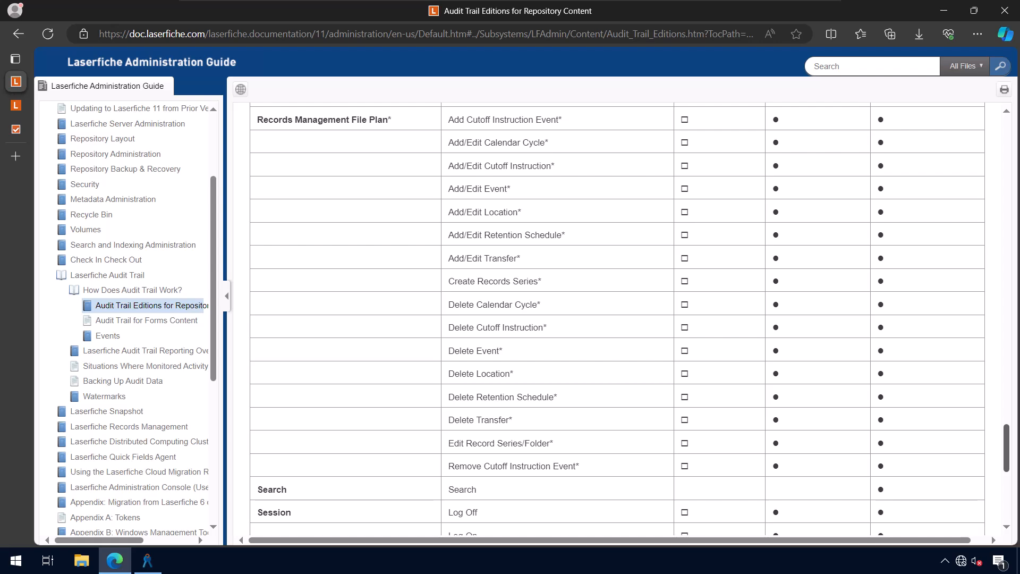
pyautogui.scroll(-8, 630, 319)
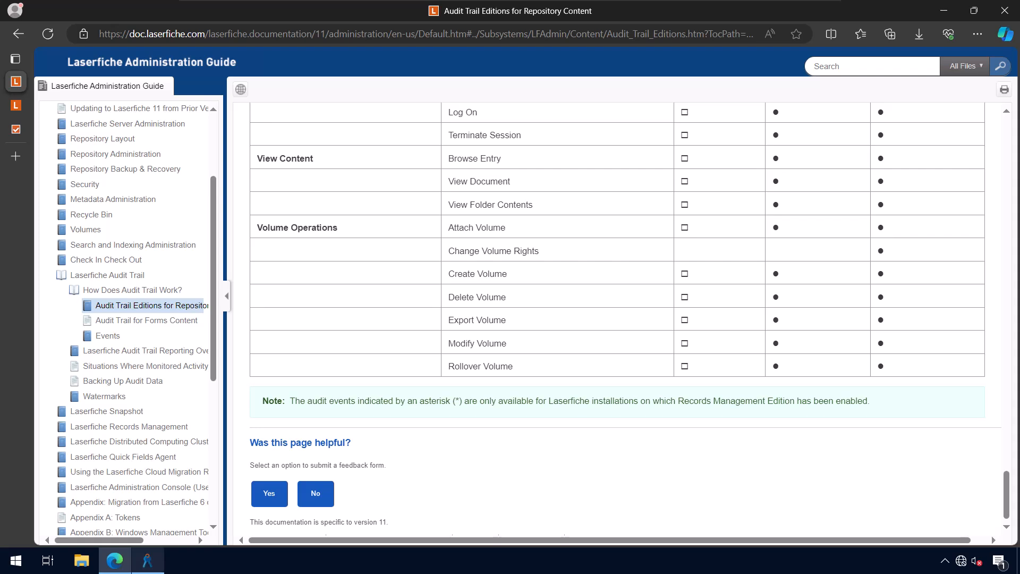
pyautogui.click(147, 560)
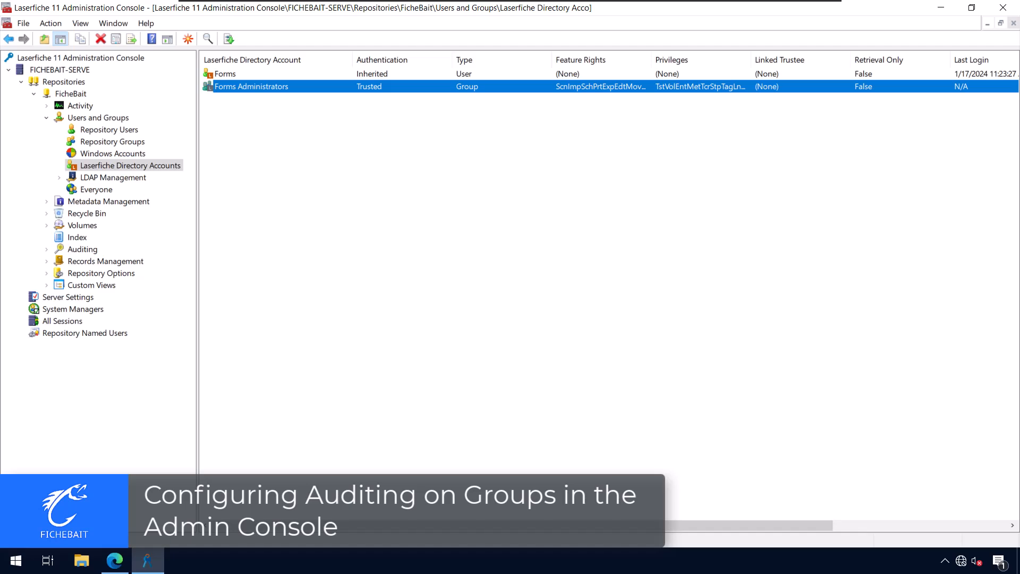
pyautogui.rightClick(258, 87)
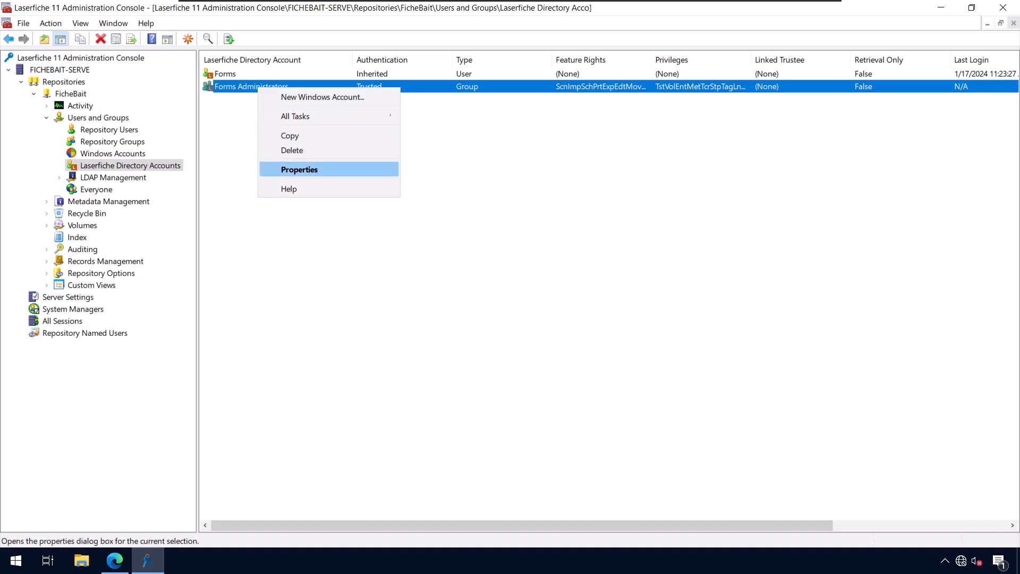
pyautogui.click(299, 169)
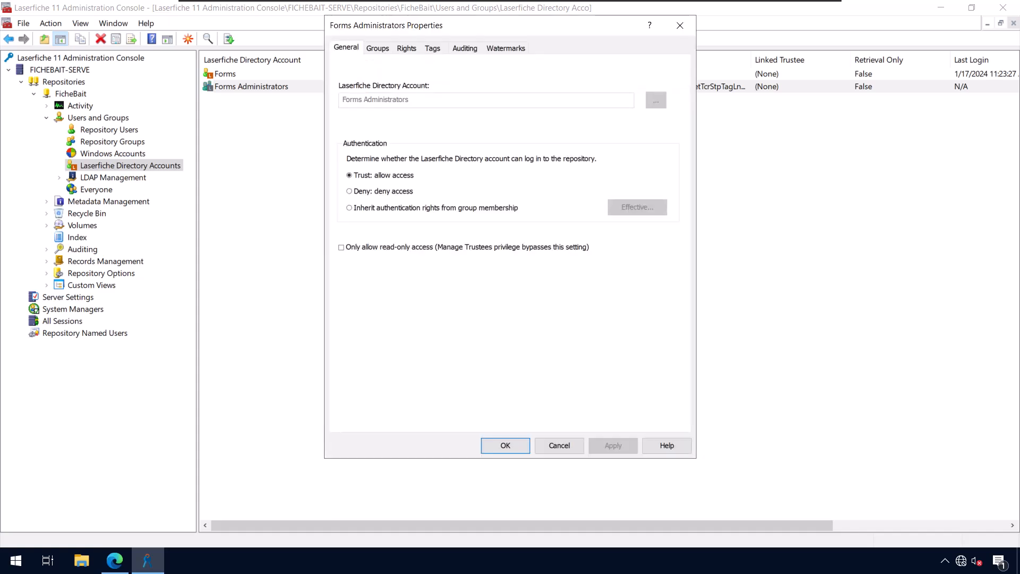
# Review the events the group audits through group membership, then close without saving
pyautogui.moveTo(367, 26); pyautogui.dragTo(363, 64)
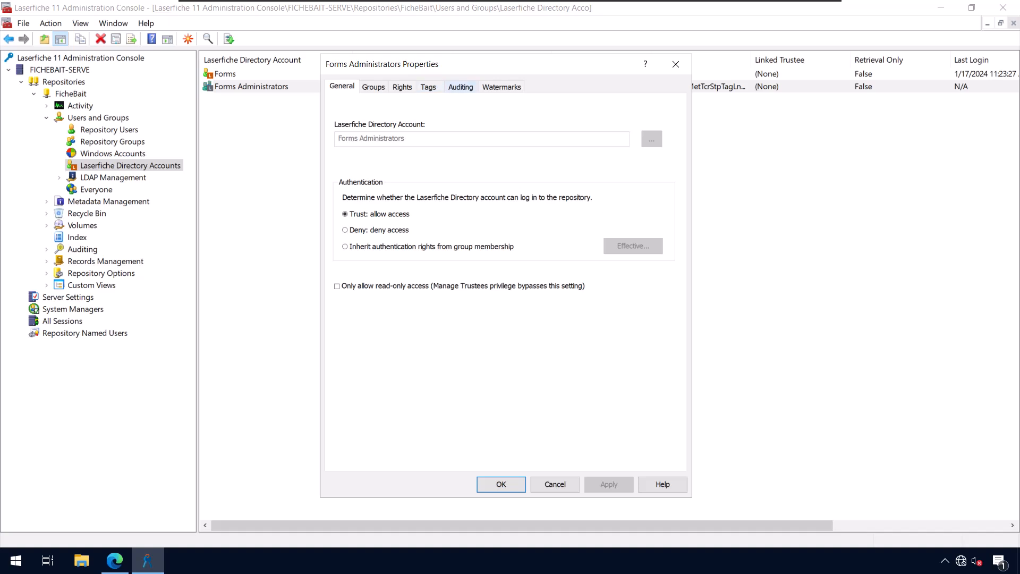
pyautogui.click(460, 86)
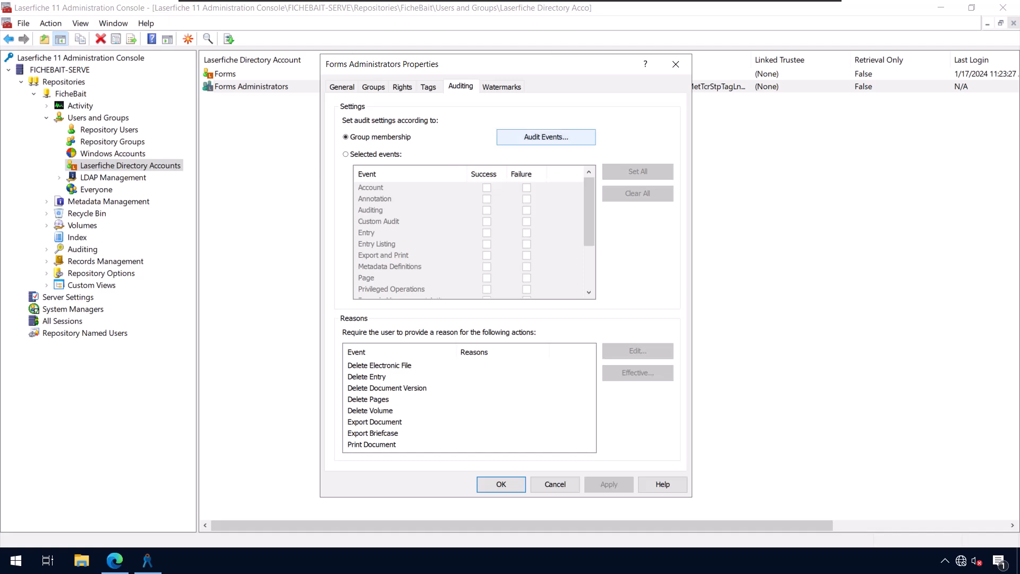
pyautogui.click(546, 136)
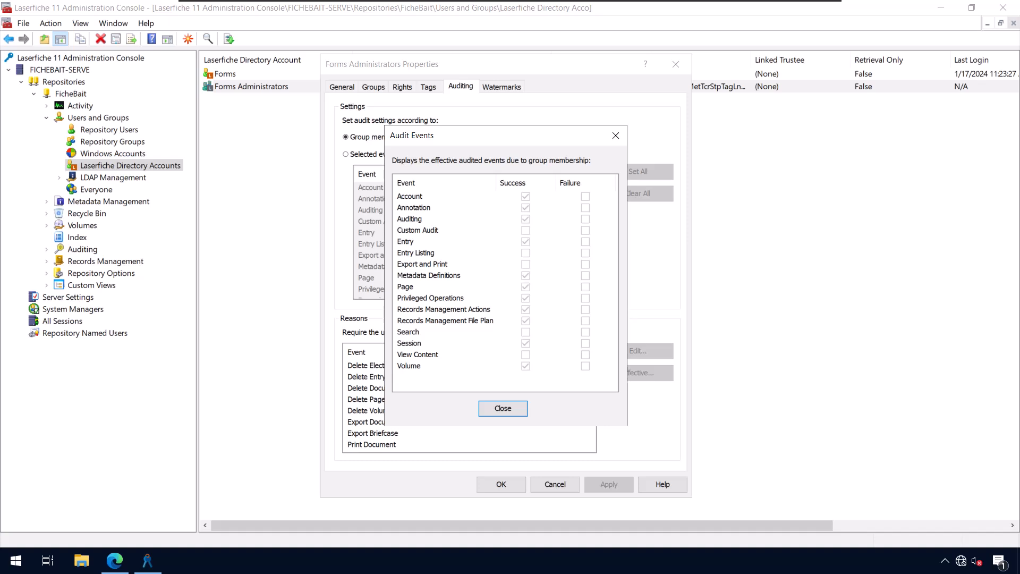
pyautogui.click(503, 408)
pyautogui.click(555, 483)
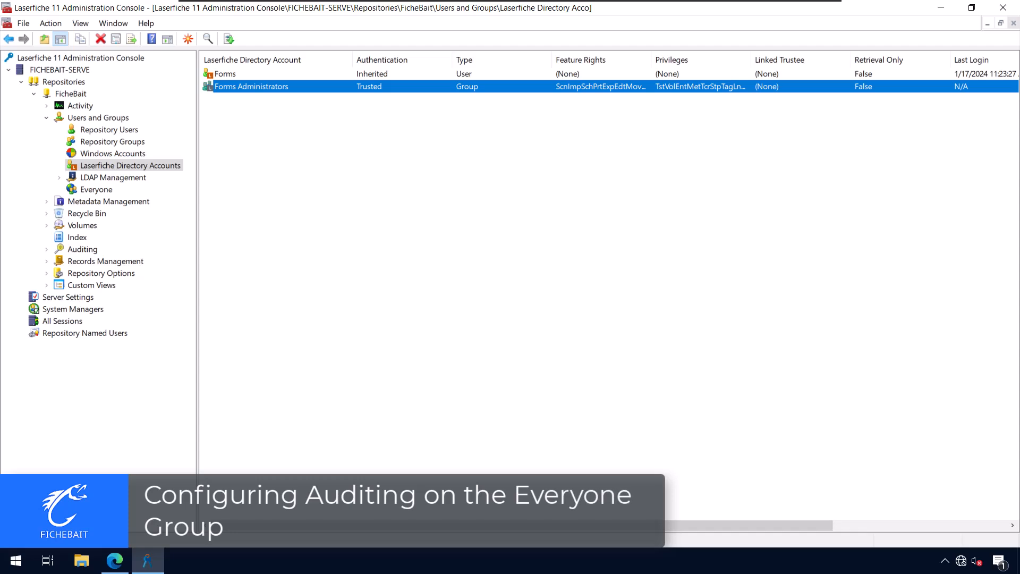
# Review the Everyone group's auditing (success on Account, Entry, Page, Session) and cancel without saving
pyautogui.click(97, 189)
pyautogui.rightClick(237, 74)
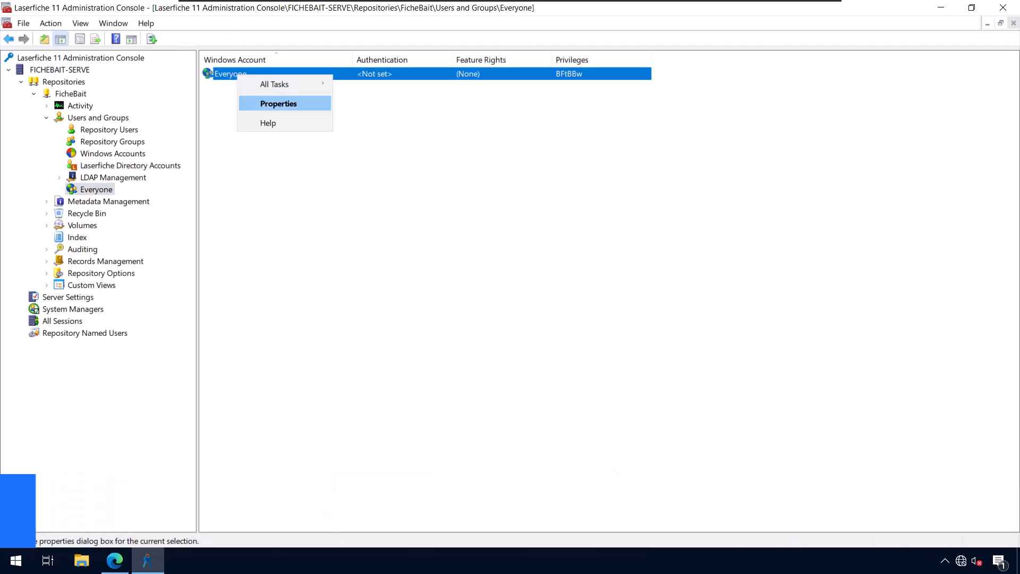
pyautogui.press('Return')
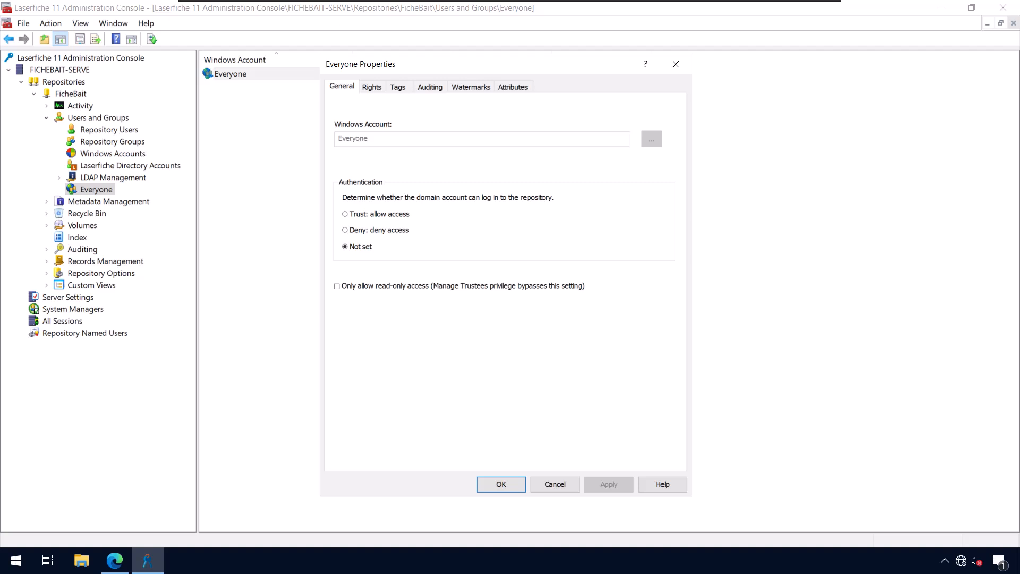
pyautogui.click(430, 86)
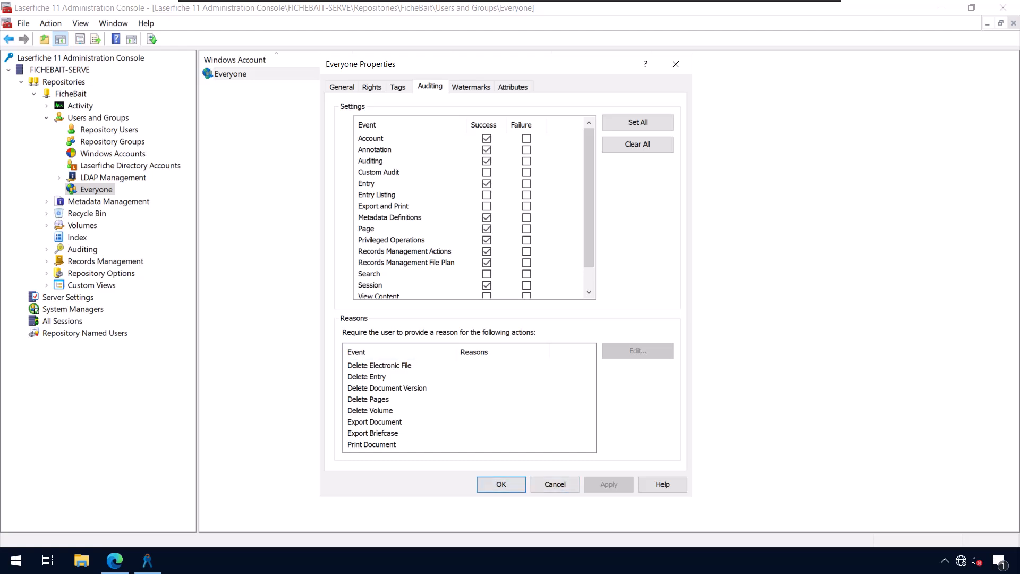
pyautogui.click(555, 484)
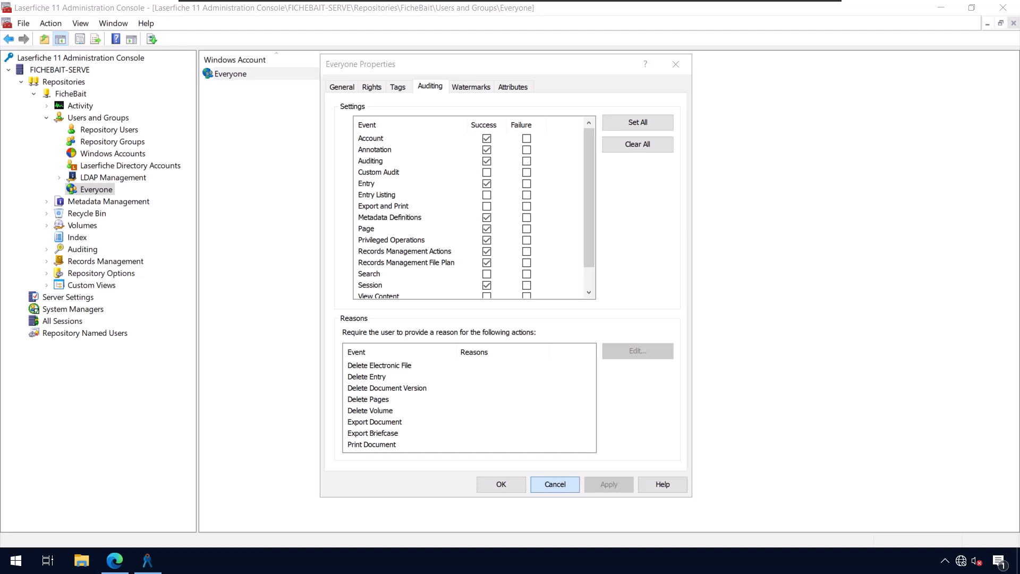
# Open the Forms Administrators properties from Laserfiche Directory Accounts to its Auditing settings
pyautogui.click(130, 165)
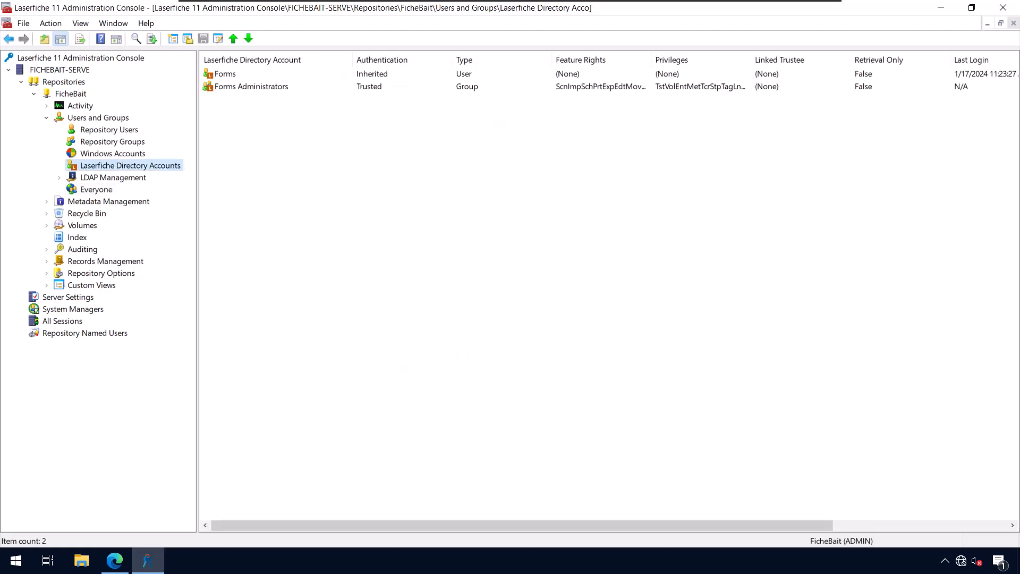
pyautogui.rightClick(248, 88)
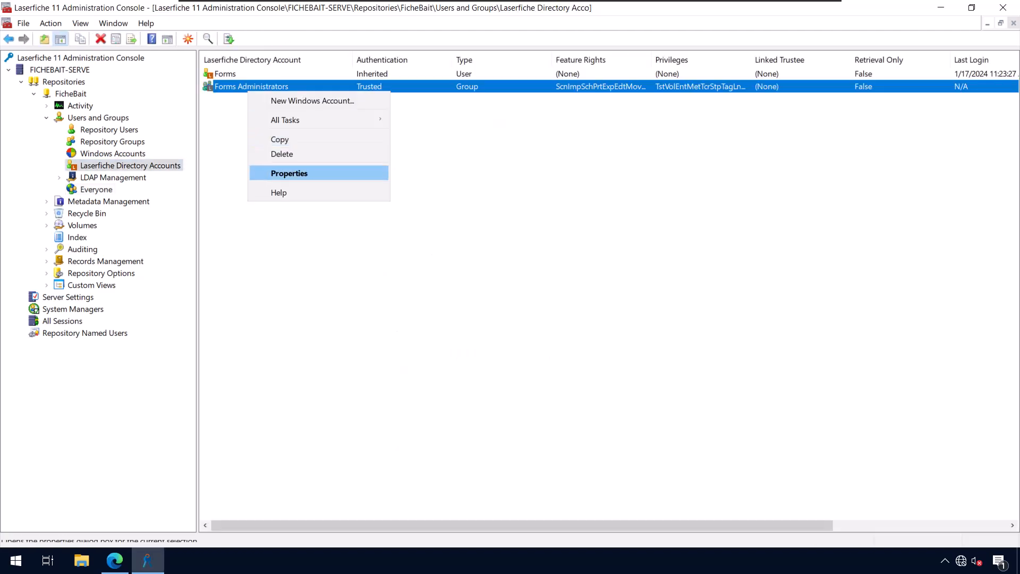
pyautogui.click(281, 171)
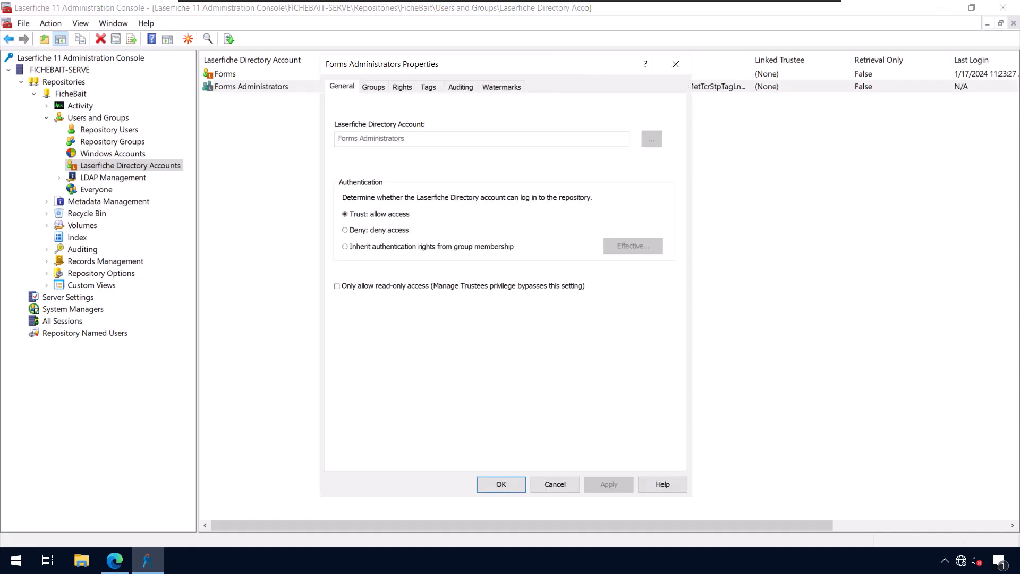
pyautogui.click(460, 87)
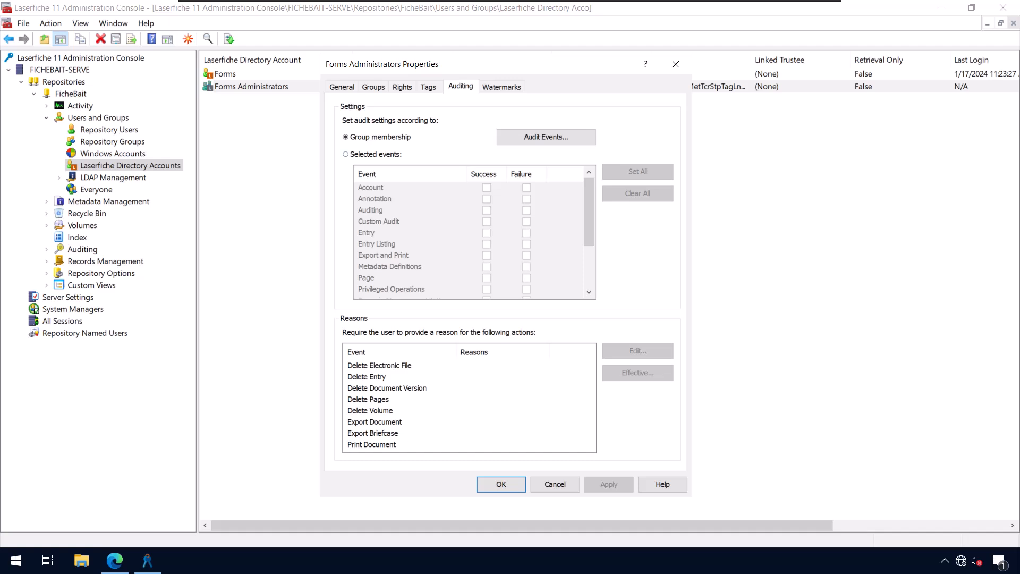
# Switch Forms Administrators auditing to Selected events and review the still-cleared event list
pyautogui.click(346, 154)
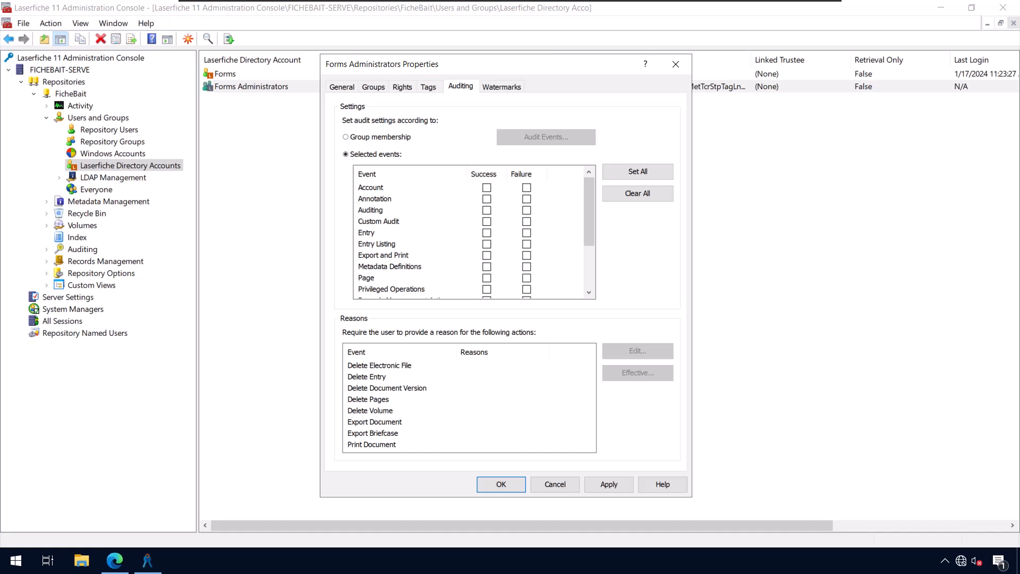
pyautogui.scroll(-2, 473, 234)
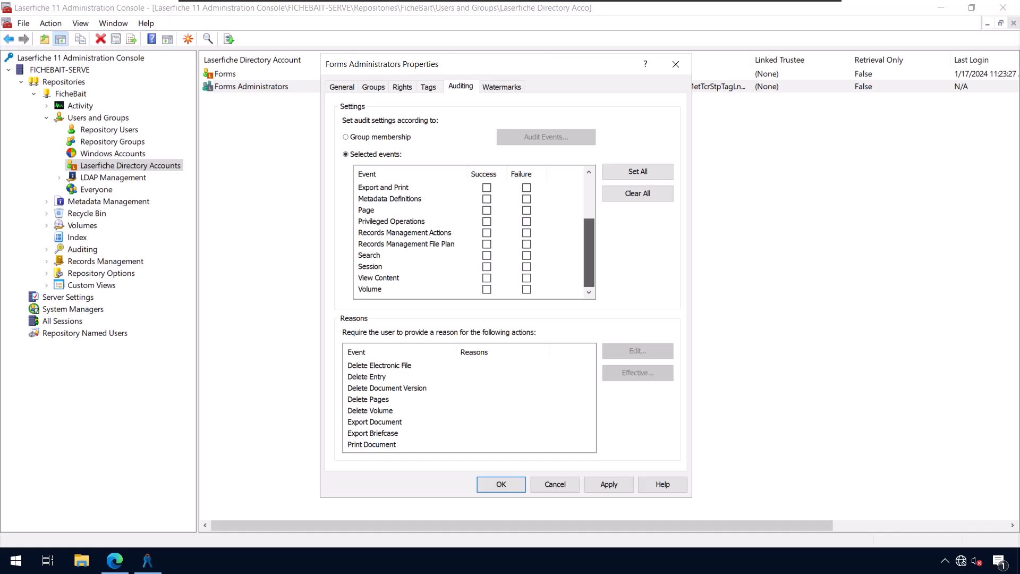
pyautogui.scroll(2, 473, 239)
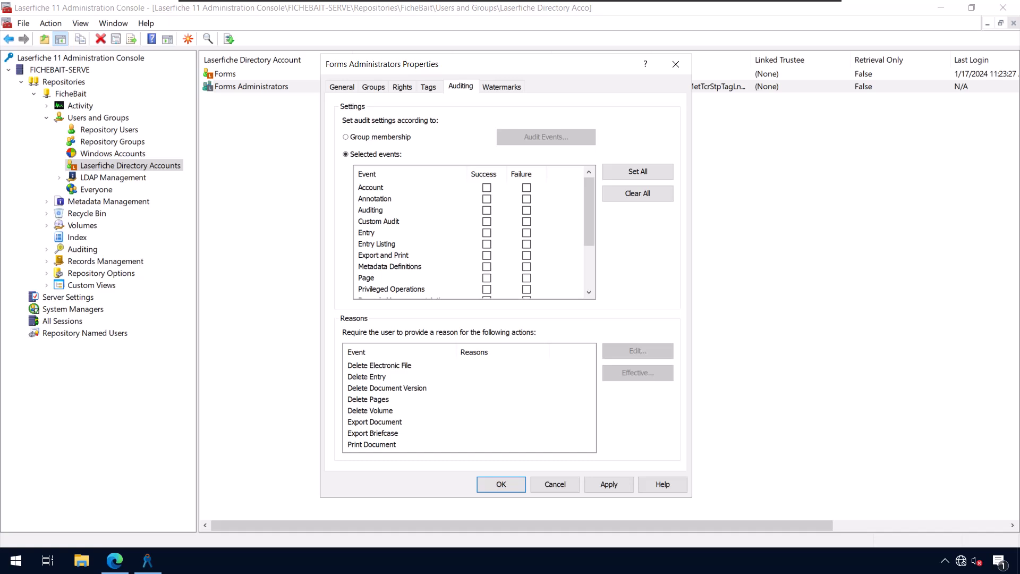
# Require a Delete Entry reason of 'I didn't like this document' or 'Duplicate', and apply
pyautogui.click(367, 377)
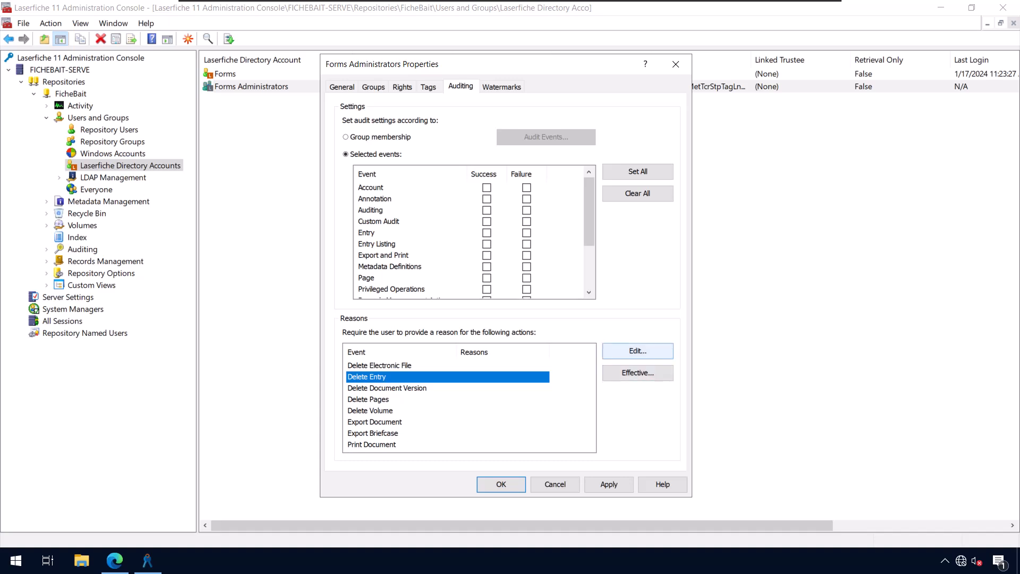
pyautogui.click(637, 351)
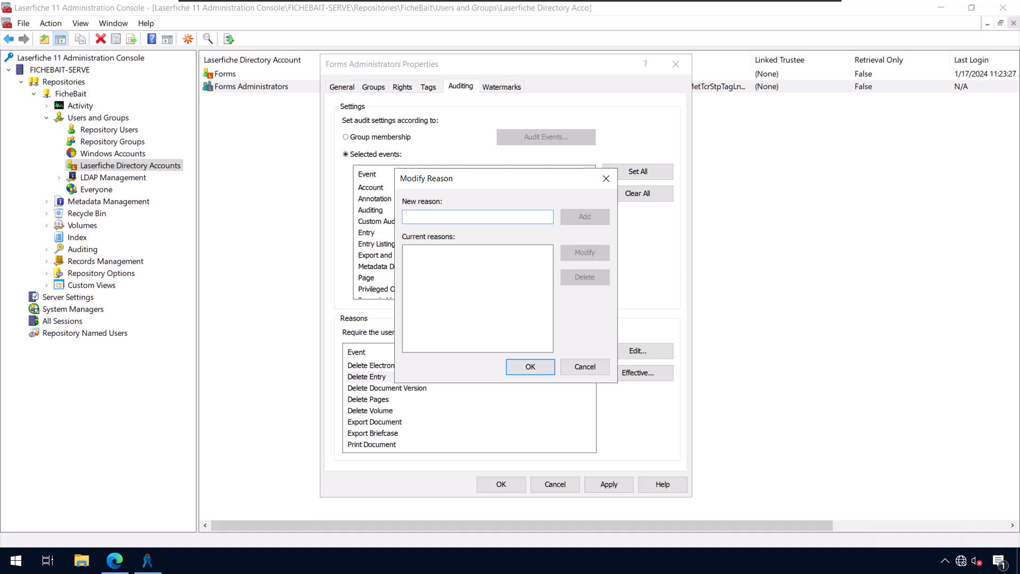
pyautogui.write("I didn't ")
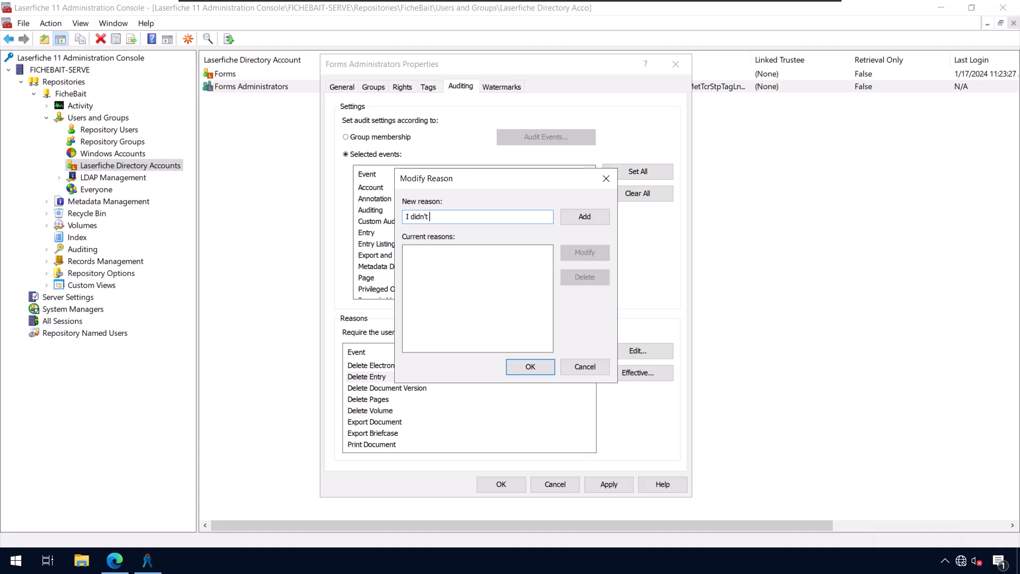
pyautogui.write('like this document')
pyautogui.click(584, 216)
pyautogui.write('Duplicate')
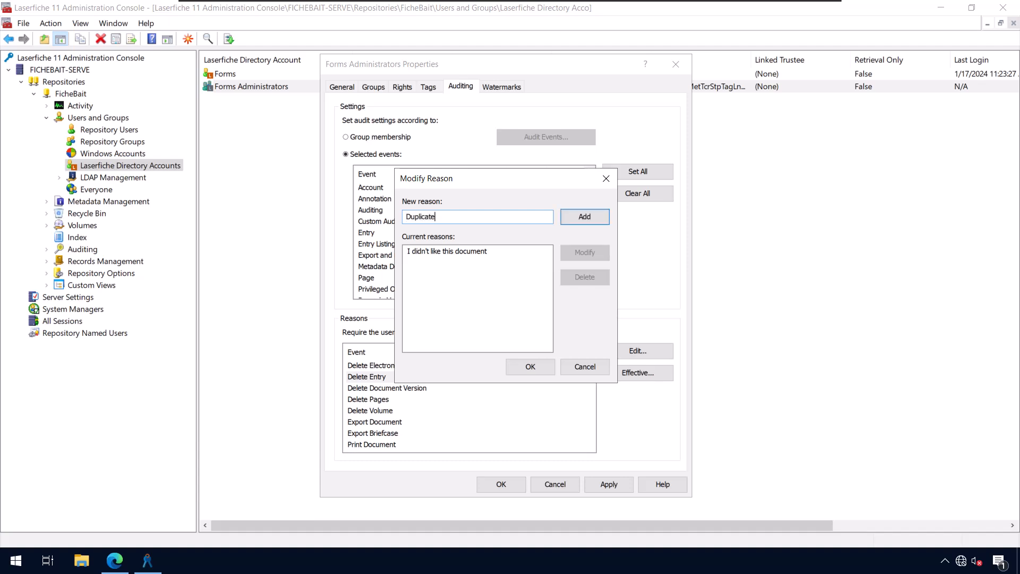
pyautogui.press('Return')
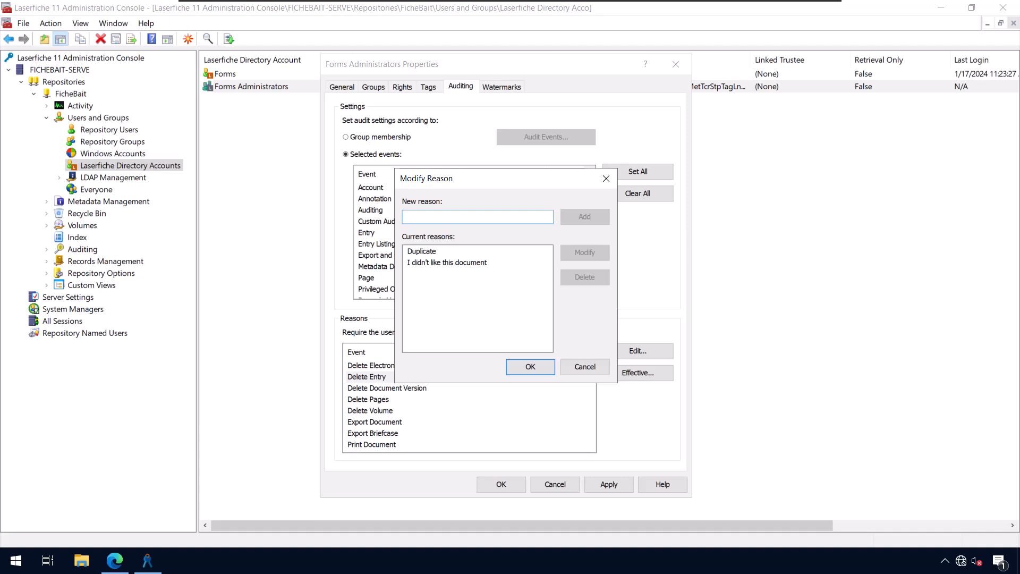
pyautogui.press('Return')
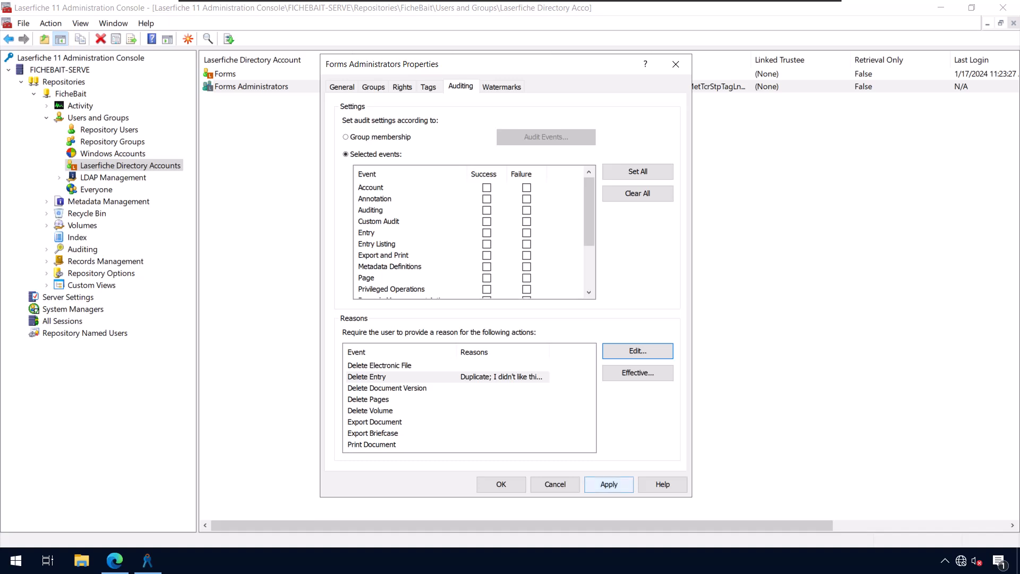
pyautogui.click(609, 483)
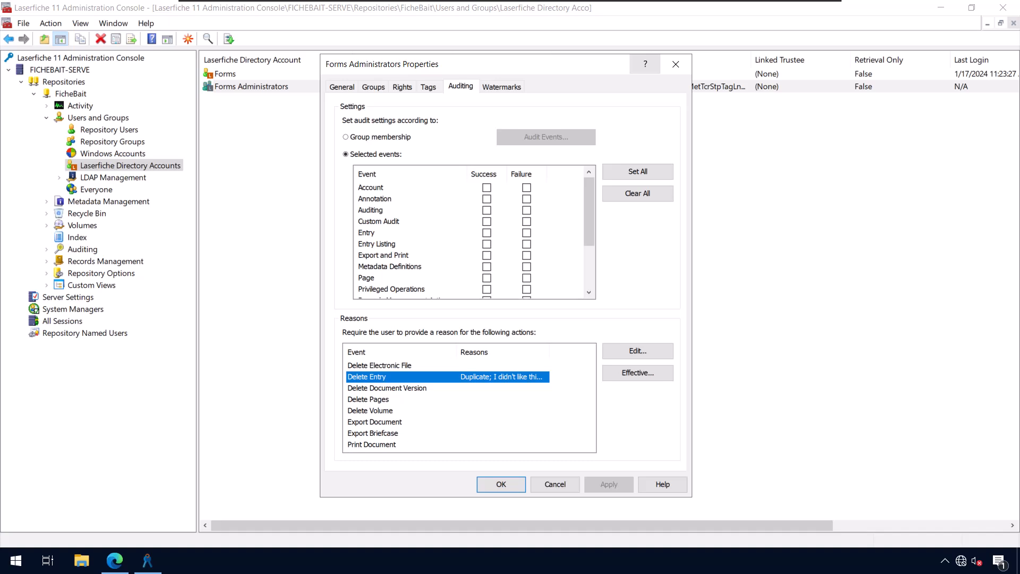
pyautogui.click(676, 64)
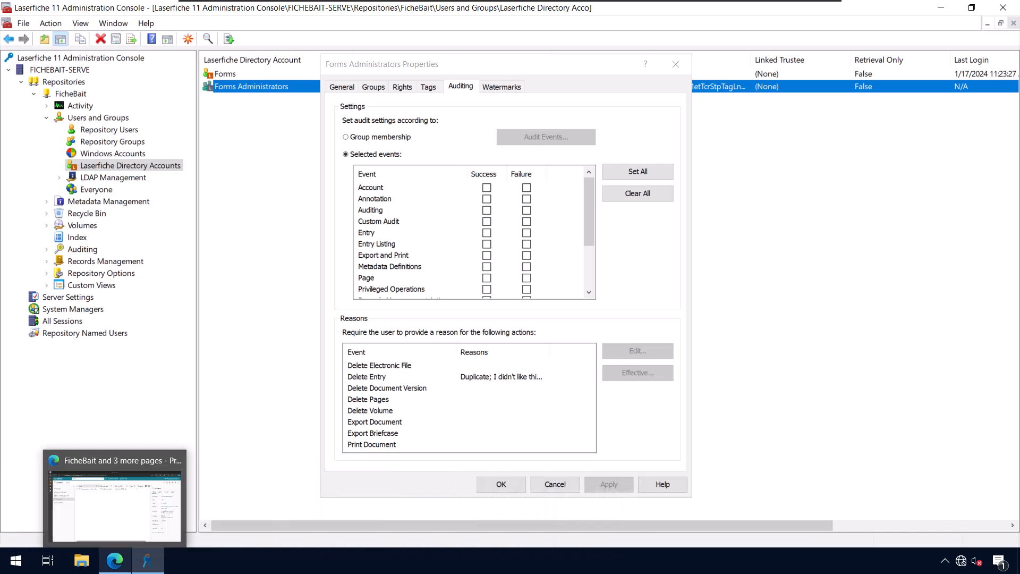
# In the Web Client, go to Management from the Administrator account menu
pyautogui.click(114, 560)
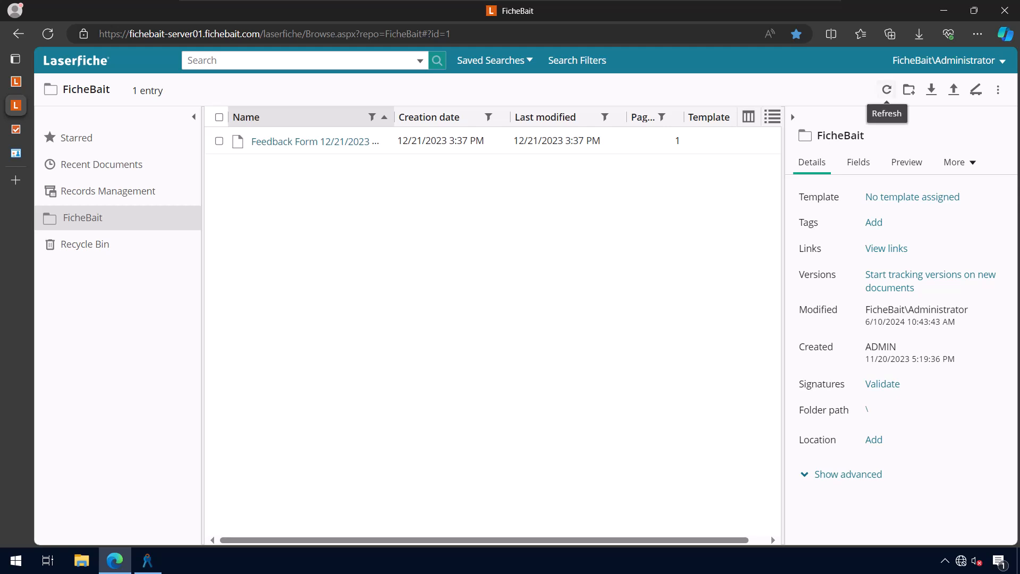
pyautogui.click(943, 60)
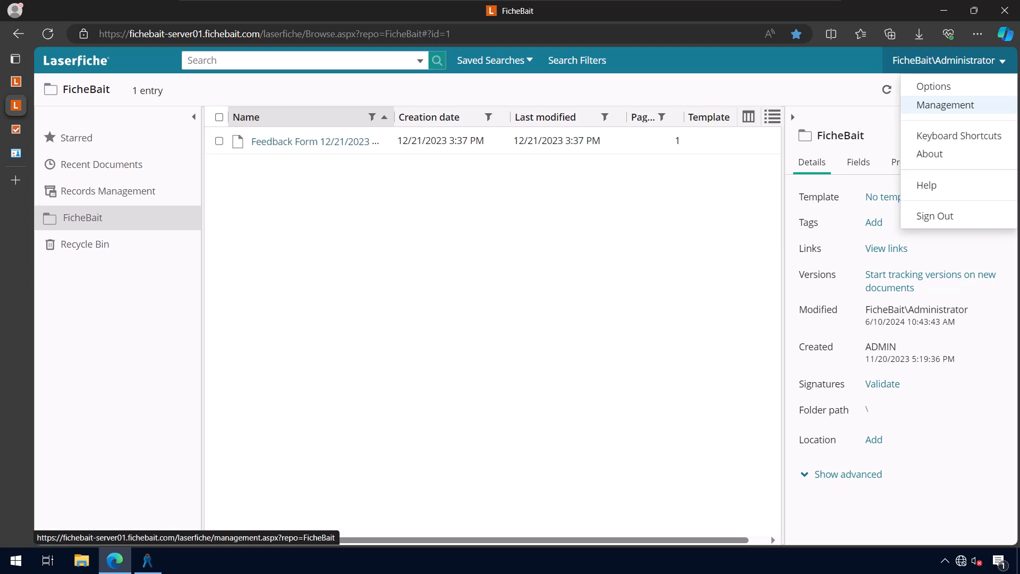
pyautogui.click(945, 104)
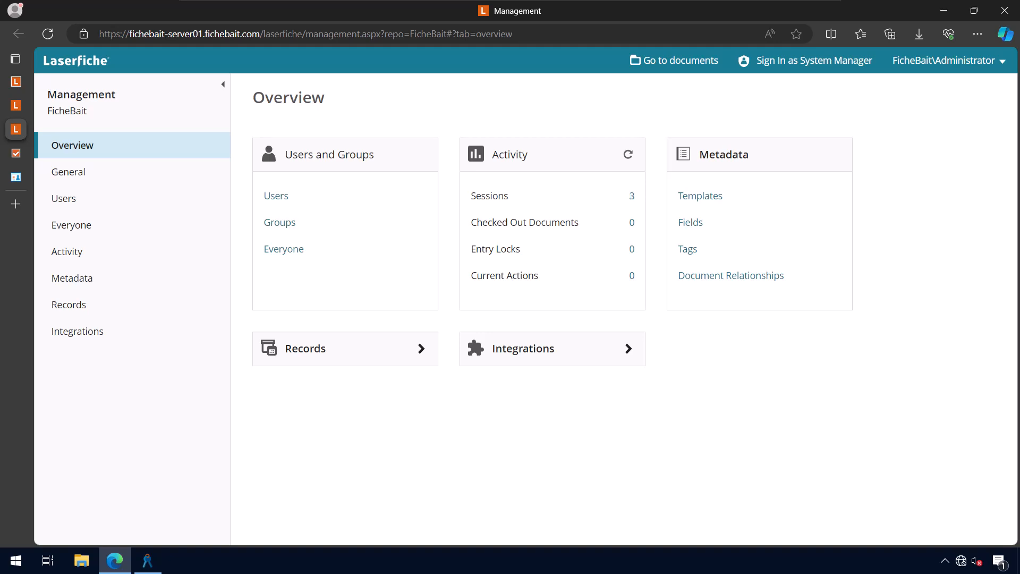
# View the Forms Administrators Delete Entry reasons under Management, then return to the FicheBait documents
pyautogui.click(280, 222)
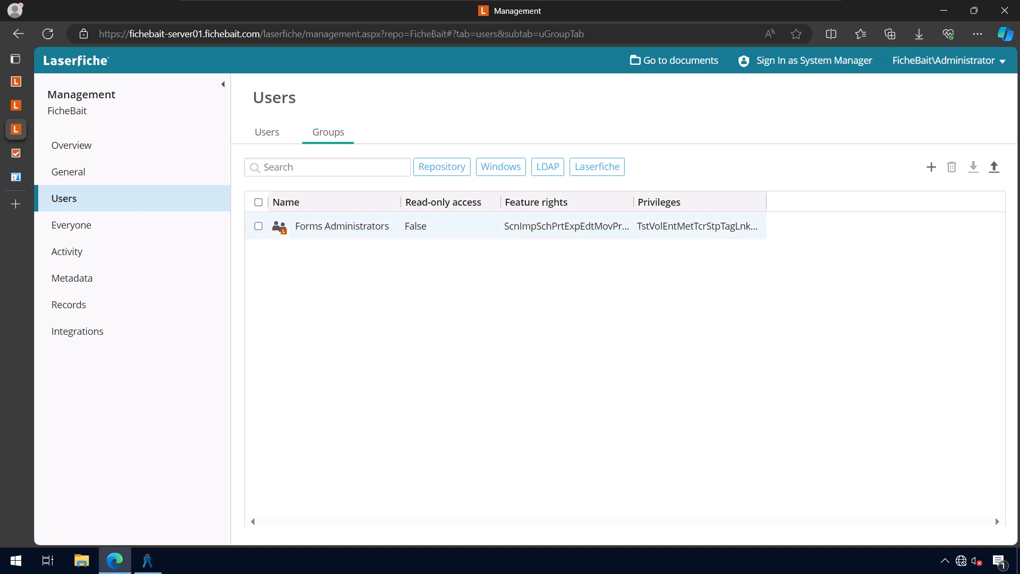
pyautogui.click(341, 226)
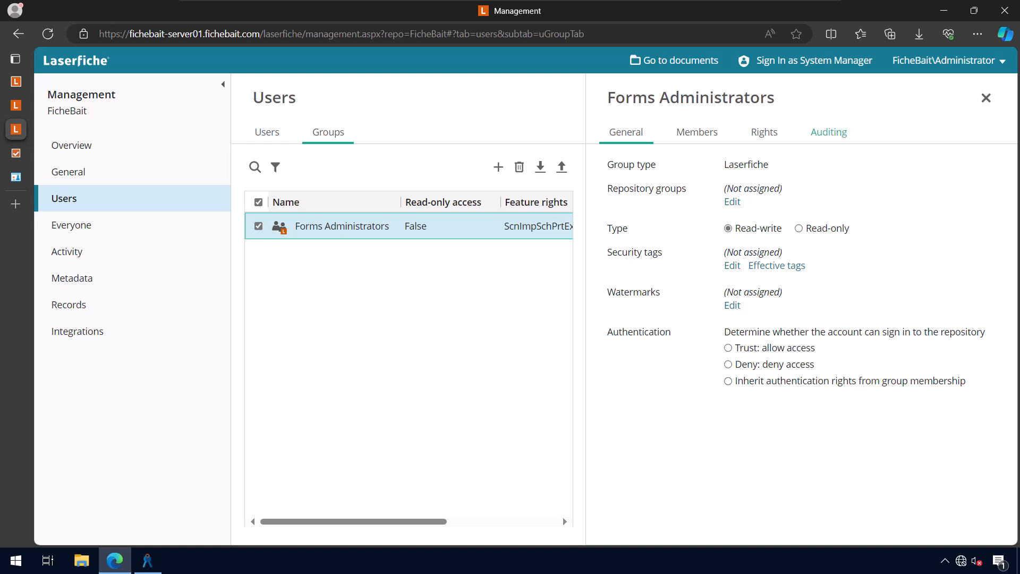
pyautogui.click(828, 132)
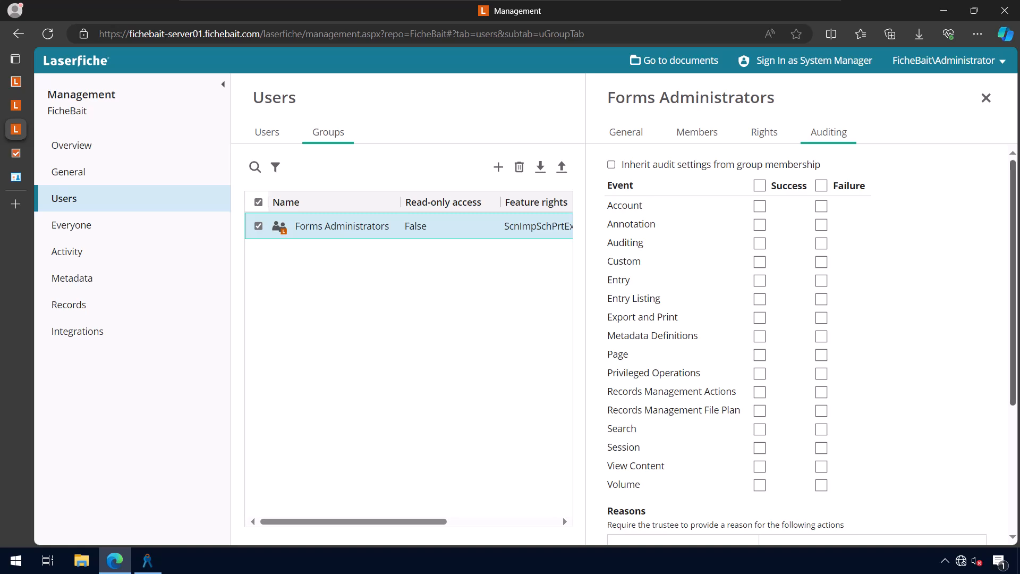
pyautogui.scroll(-3, 797, 345)
pyautogui.scroll(-2, 797, 345)
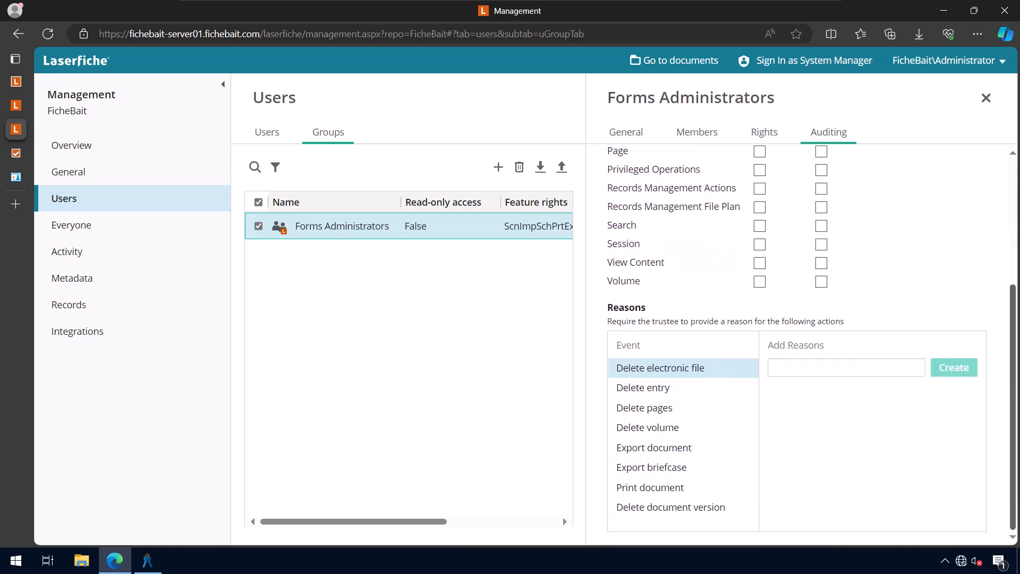
pyautogui.click(643, 387)
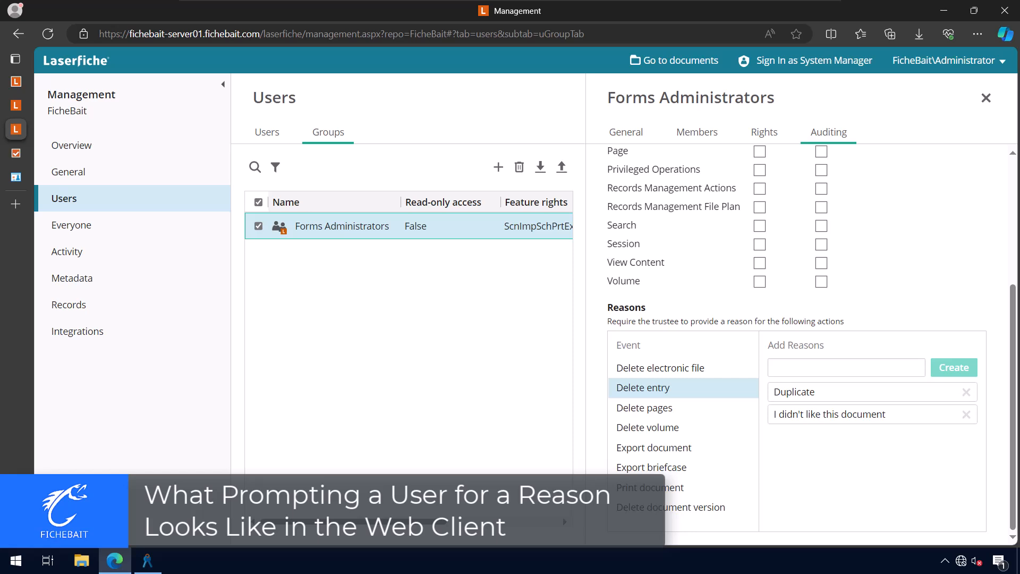
pyautogui.click(16, 106)
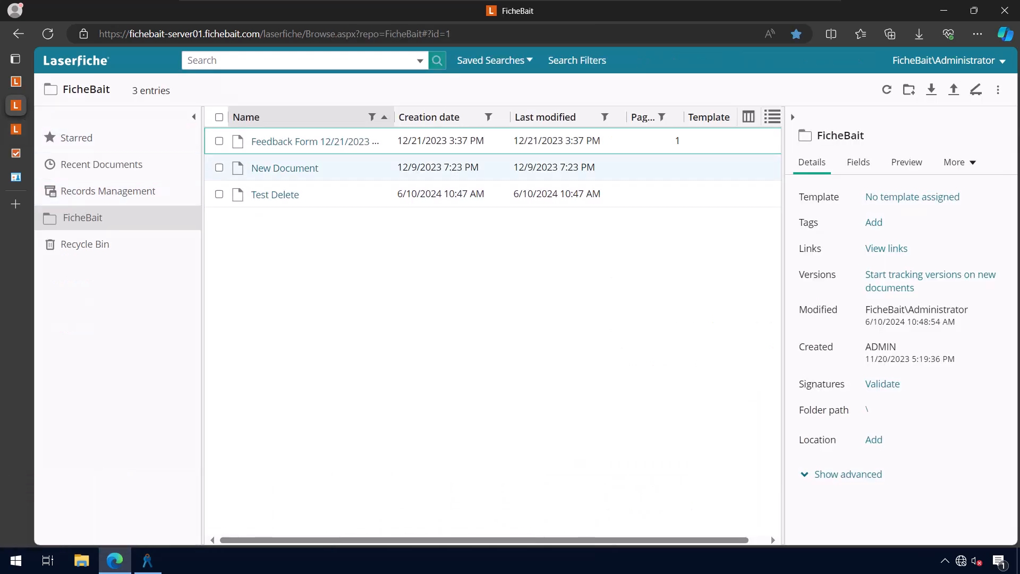
# Delete New Document from FicheBait with 'Duplicate' as the deletion reason
pyautogui.click(219, 167)
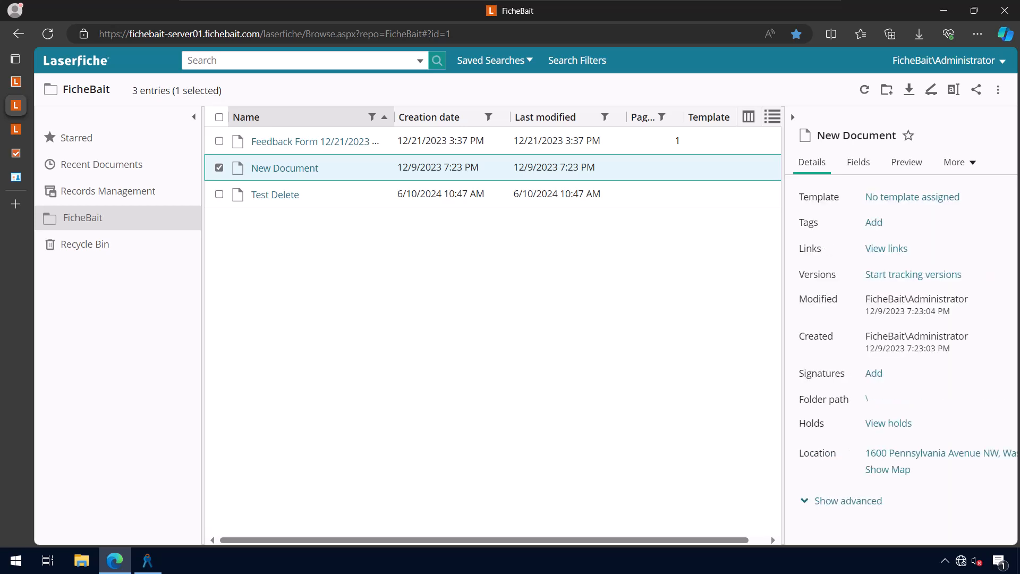
pyautogui.click(997, 90)
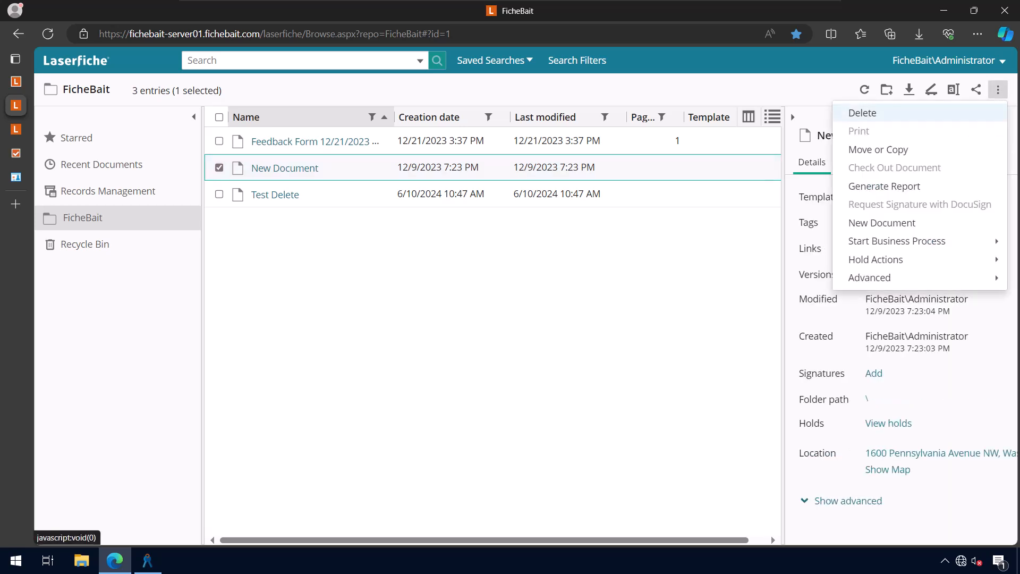
pyautogui.click(862, 113)
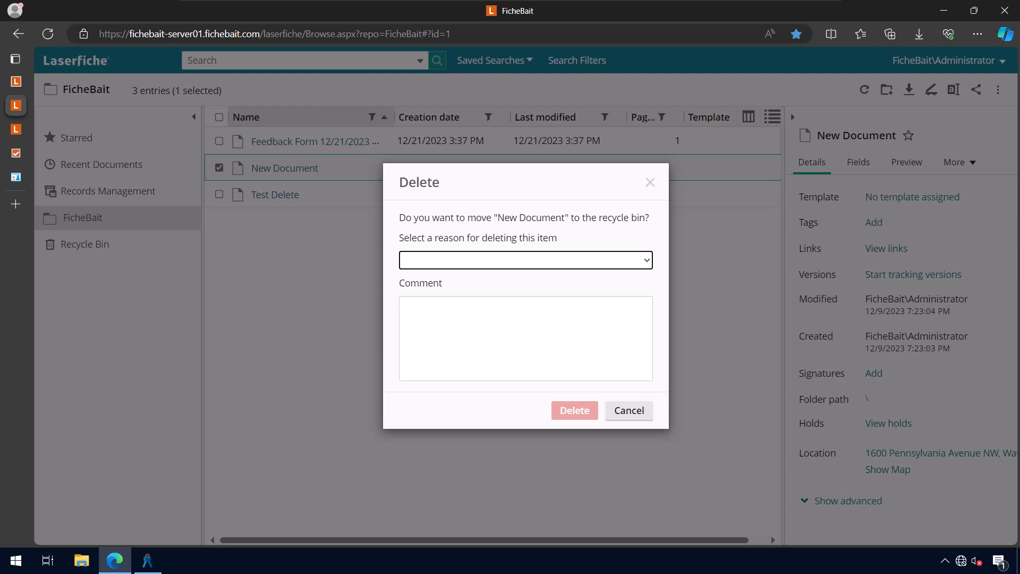
pyautogui.click(526, 260)
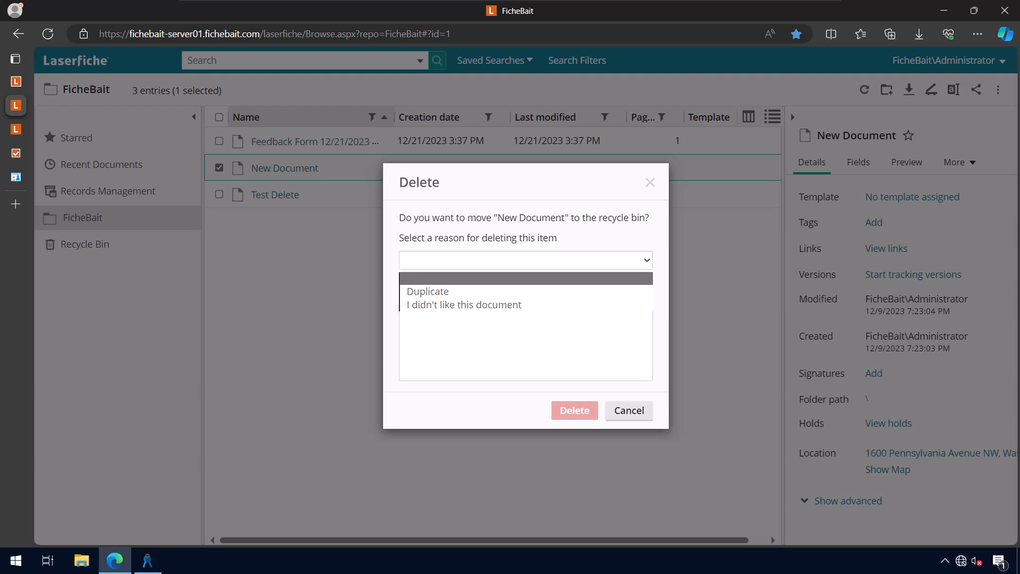
pyautogui.press('Down')
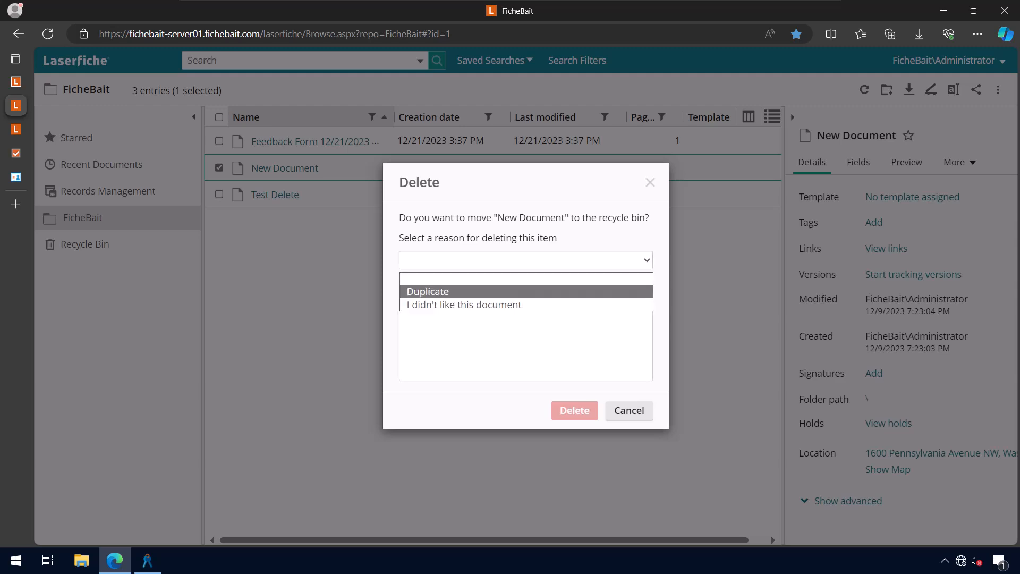
pyautogui.press('Return')
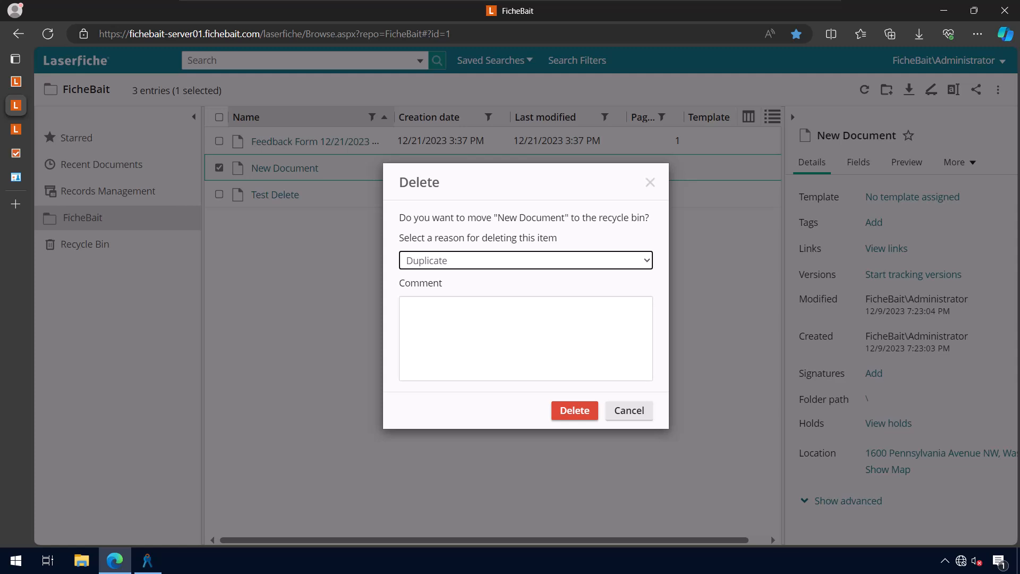
pyautogui.click(574, 411)
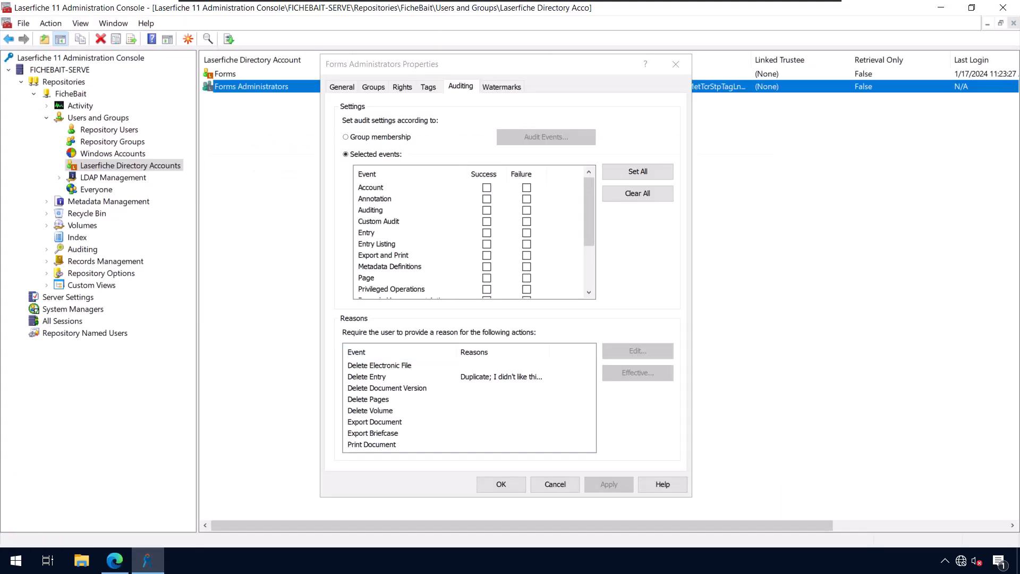
# Cancel the Forms Administrators properties and select Auditing > Settings in the console tree
pyautogui.click(555, 485)
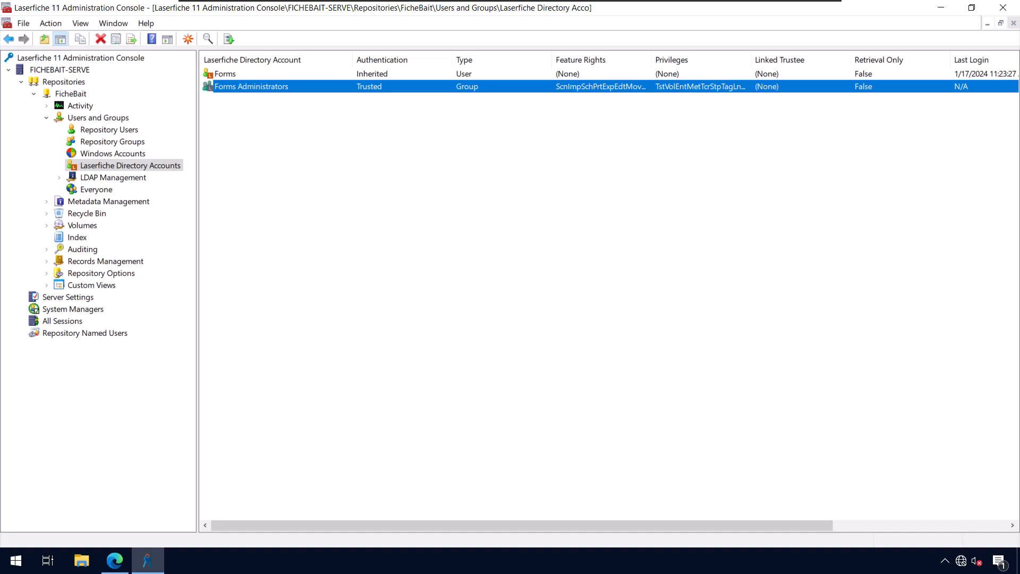
pyautogui.click(82, 249)
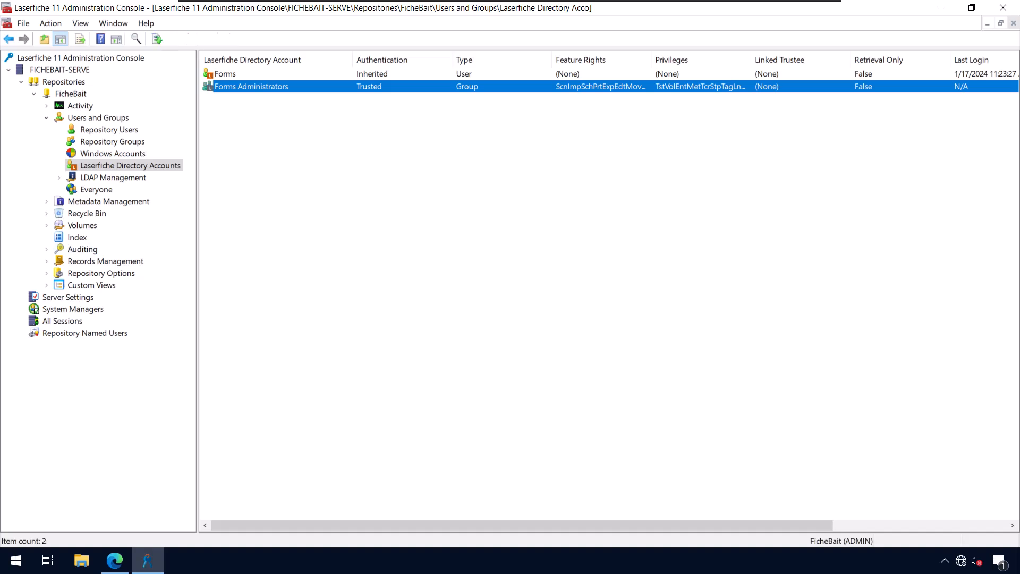
pyautogui.click(46, 249)
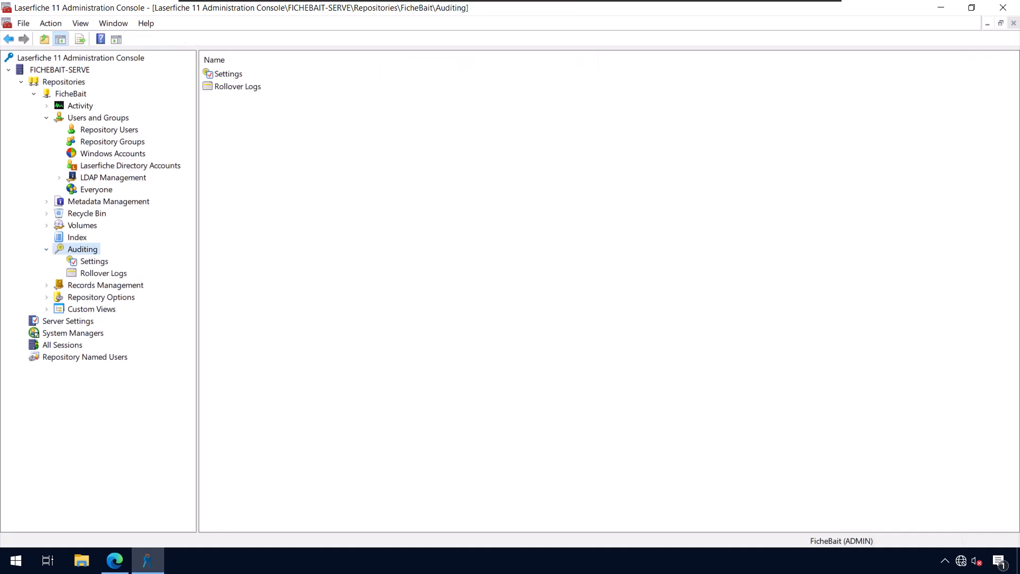
pyautogui.click(94, 261)
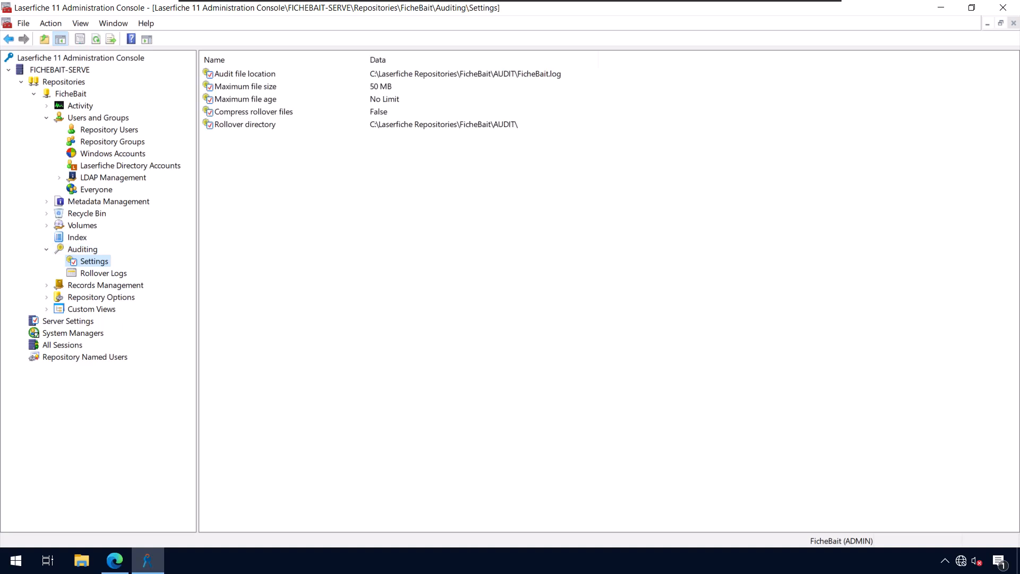
pyautogui.rightClick(90, 262)
pyautogui.click(149, 339)
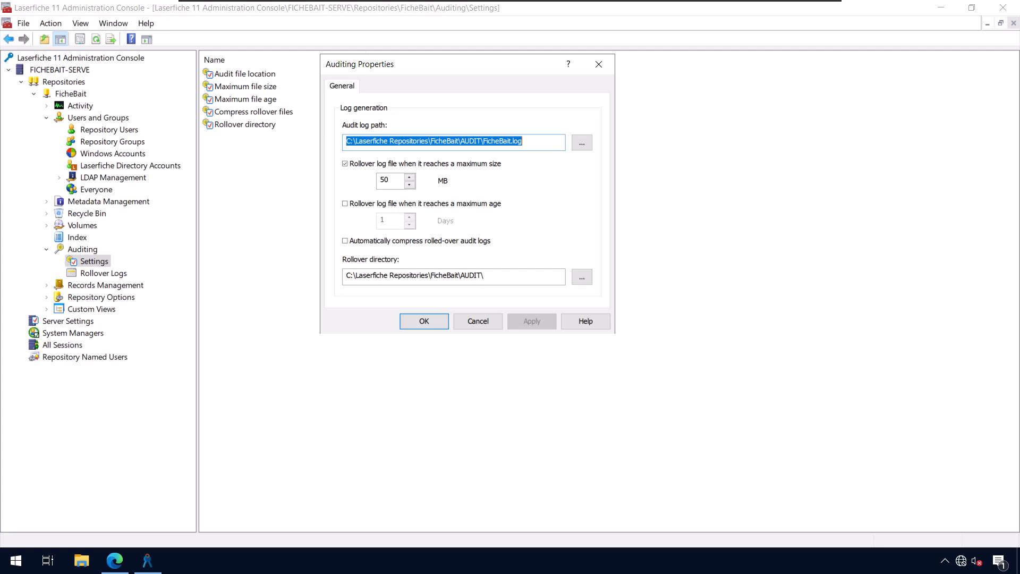
pyautogui.click(524, 142)
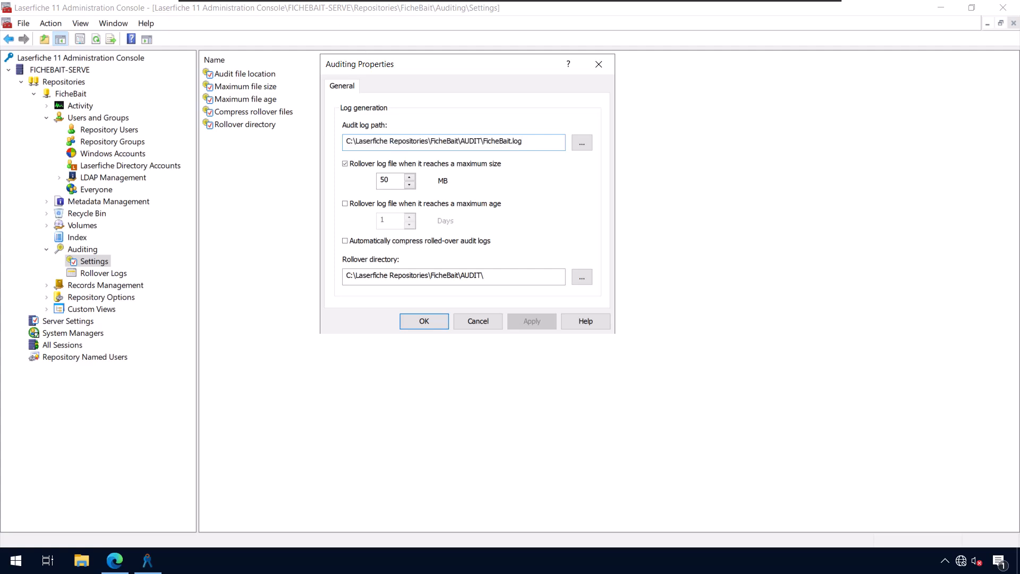
pyautogui.moveTo(434, 141); pyautogui.dragTo(455, 142)
pyautogui.click(524, 141)
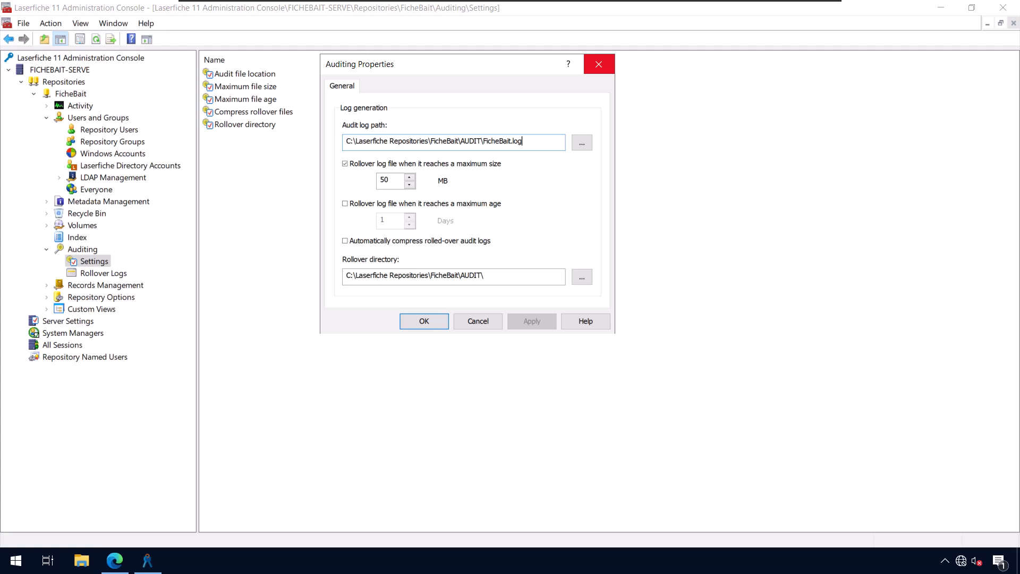
pyautogui.press('Return')
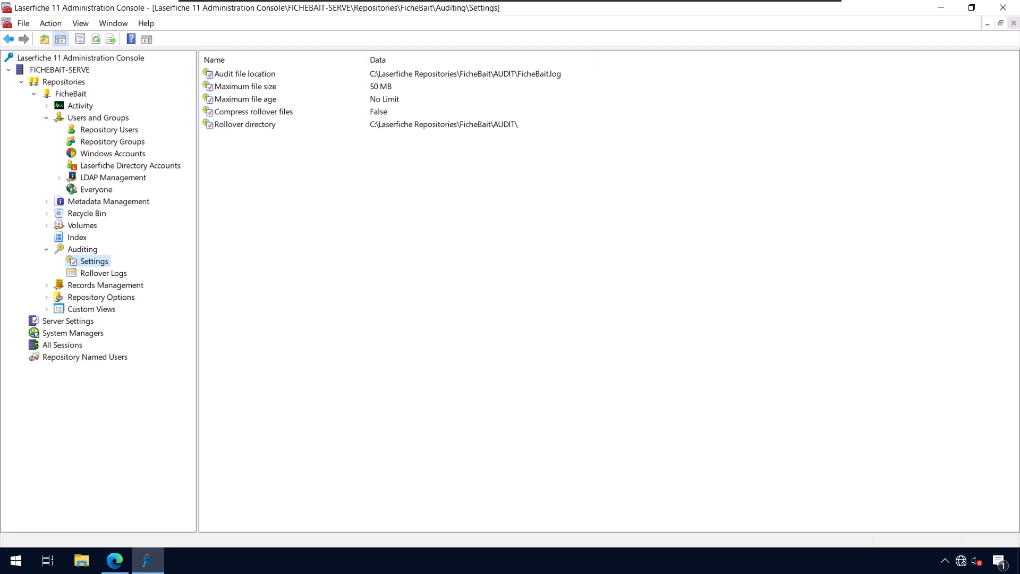
# List the rollover logs with a wider Path column, then cancel retrieving FicheBait-20240319-1.log
pyautogui.click(103, 273)
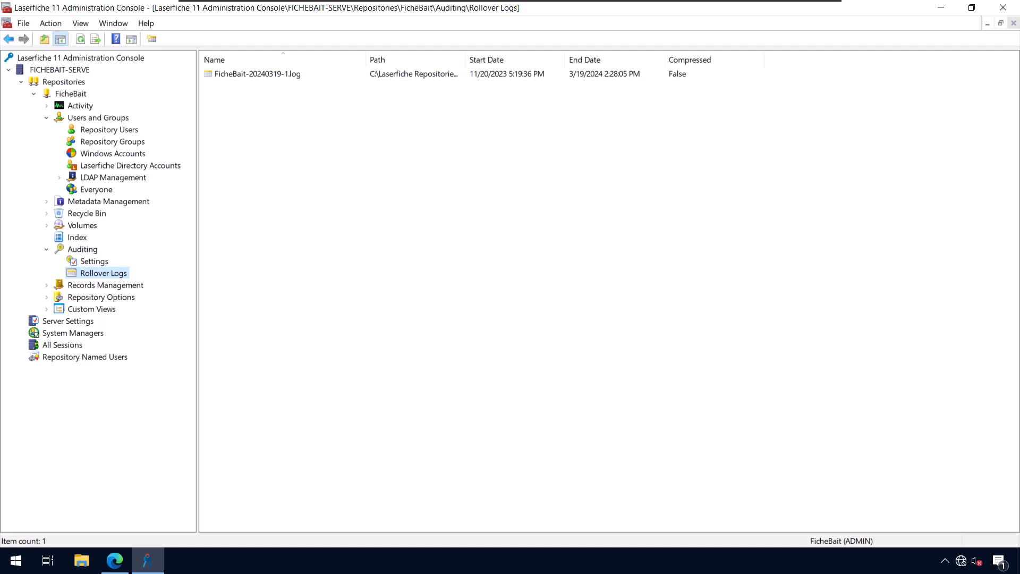
pyautogui.moveTo(466, 60); pyautogui.dragTo(490, 59)
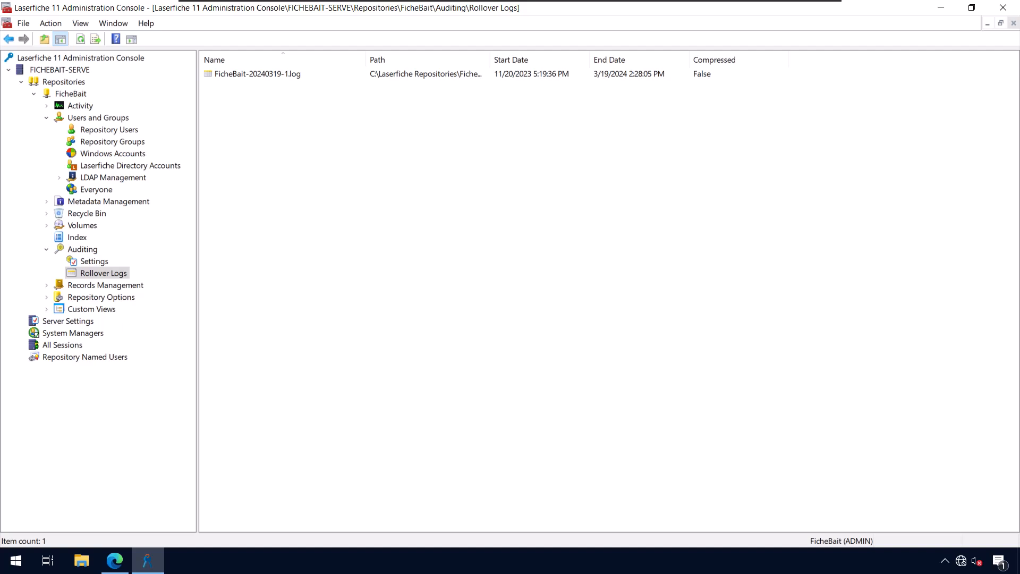
pyautogui.click(258, 74)
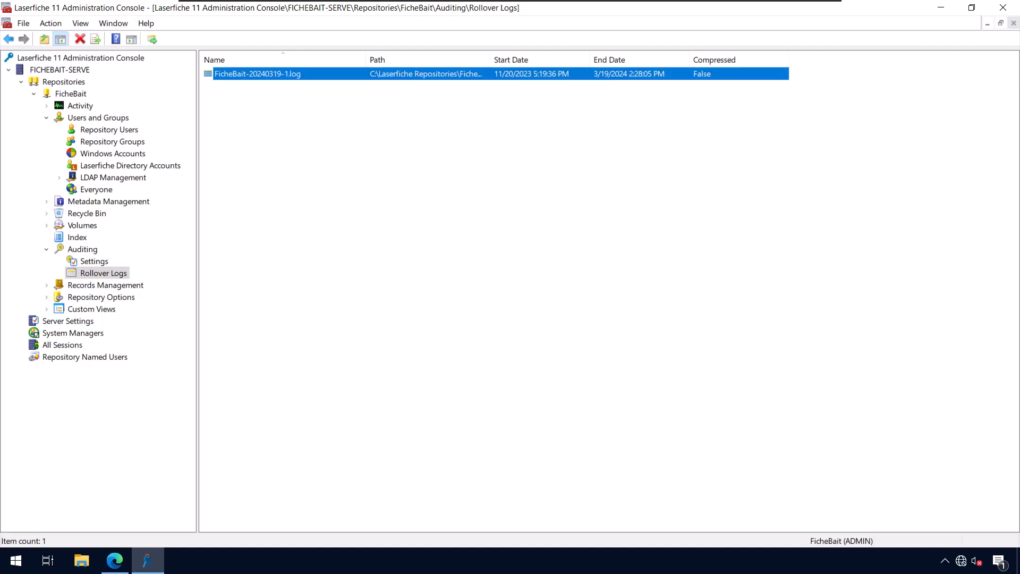
pyautogui.rightClick(293, 76)
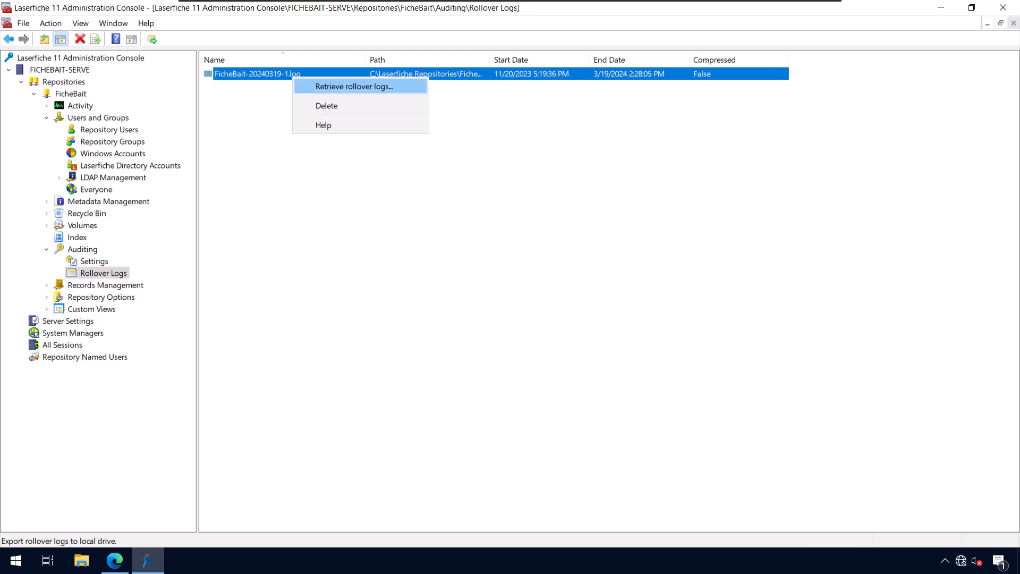
pyautogui.click(353, 86)
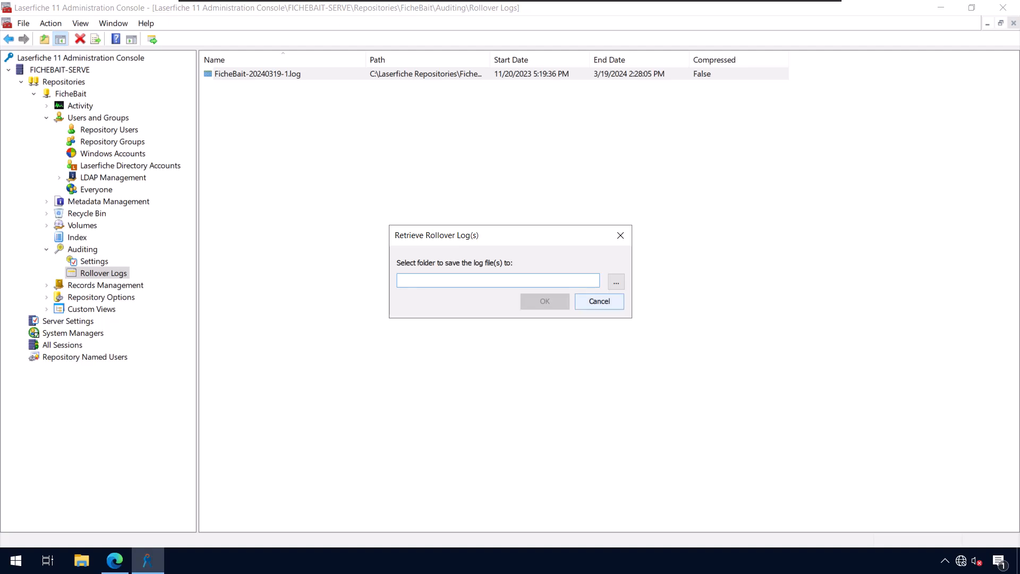
pyautogui.click(599, 301)
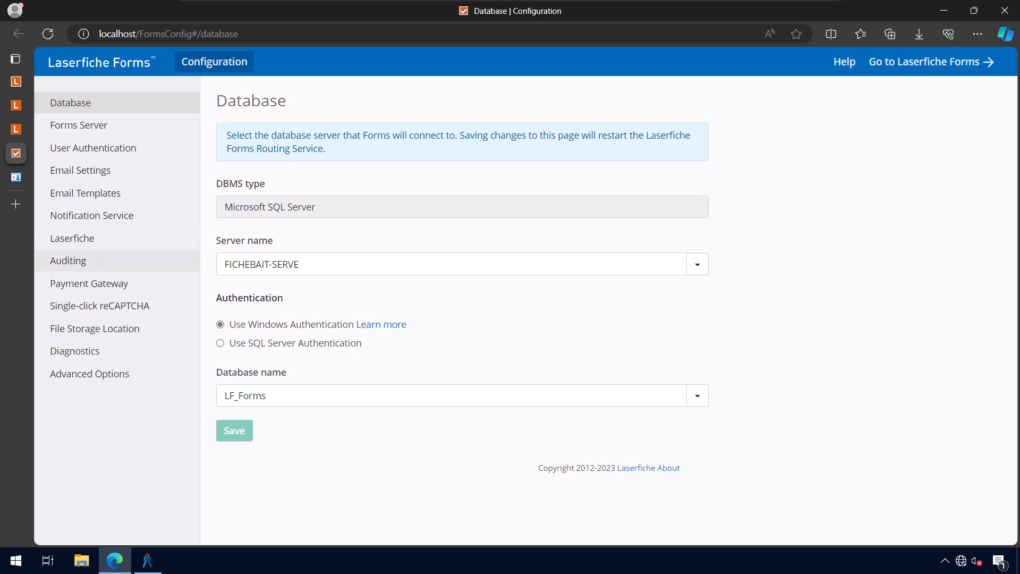
# Enable audit logging on the Forms Auditing page and select the Audit Trail Server field
pyautogui.click(68, 260)
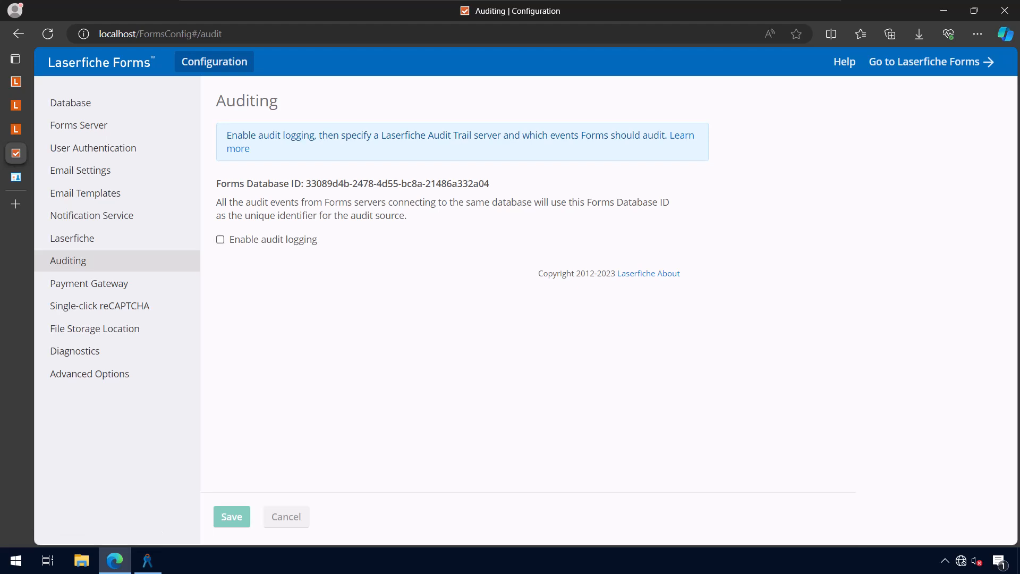
pyautogui.click(220, 239)
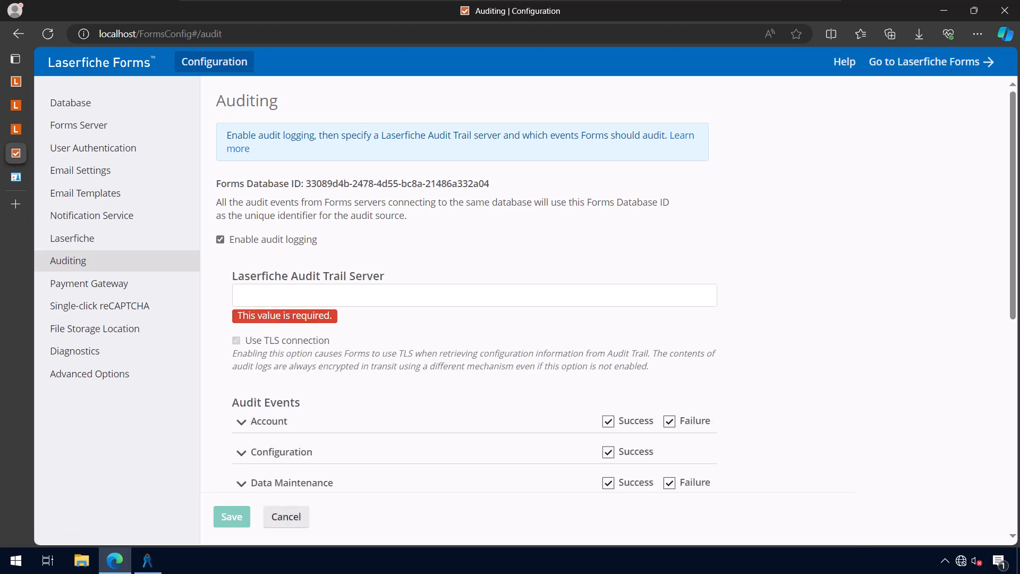
pyautogui.scroll(-1, 509, 281)
pyautogui.scroll(-1, 510, 281)
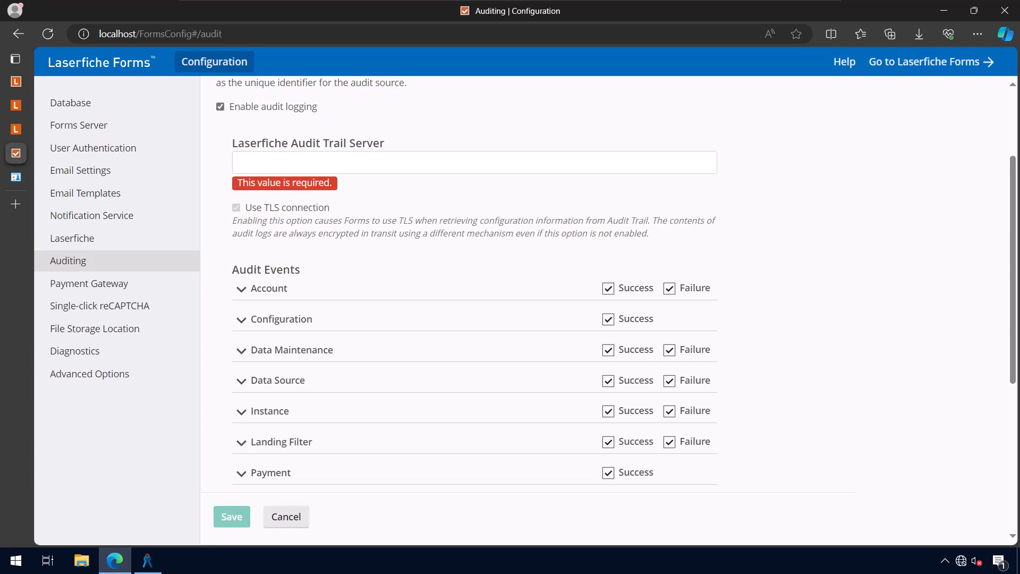
pyautogui.click(242, 163)
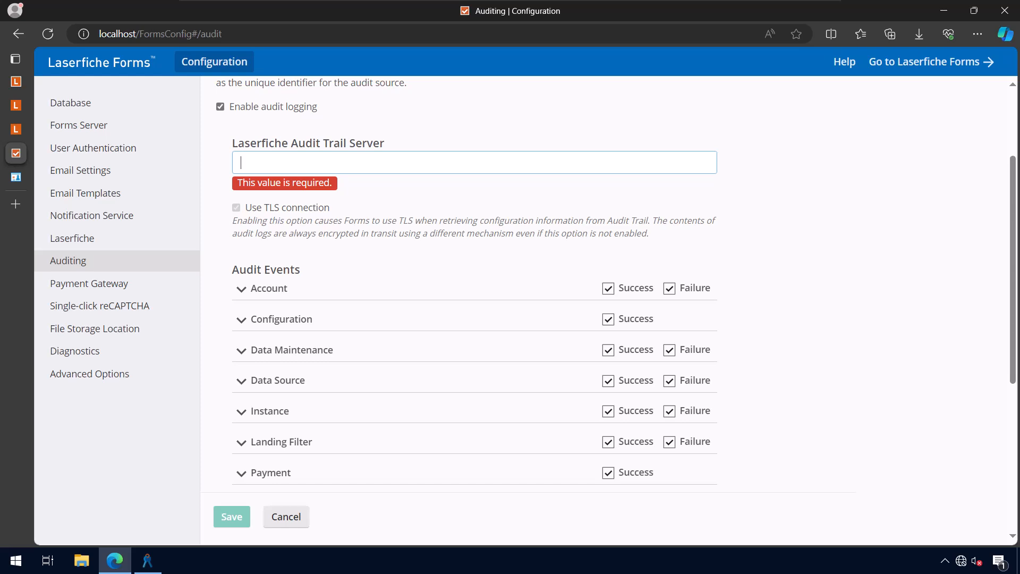
pyautogui.scroll(-1, 525, 310)
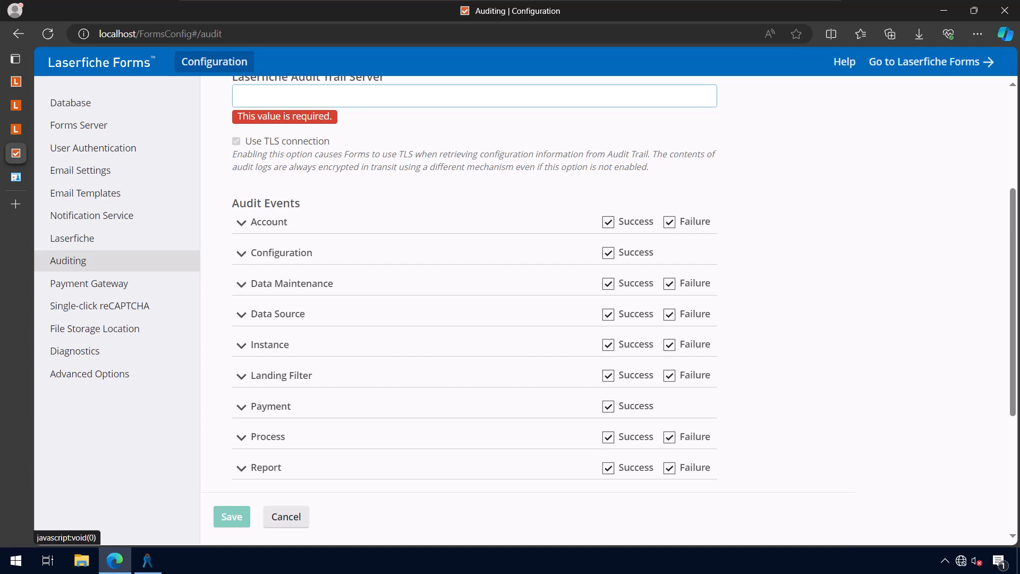
pyautogui.click(241, 222)
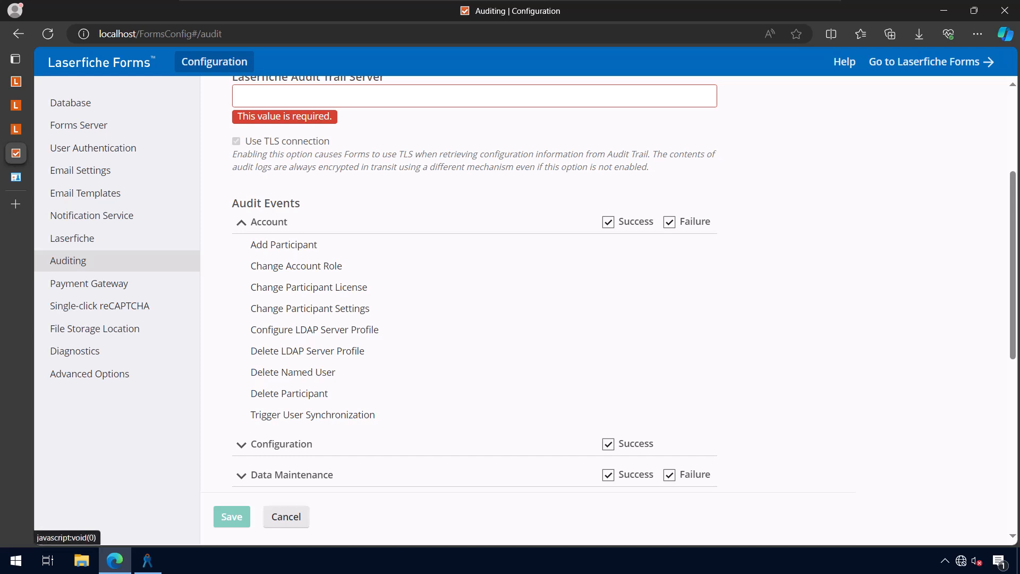
pyautogui.click(241, 223)
pyautogui.scroll(-1, 241, 222)
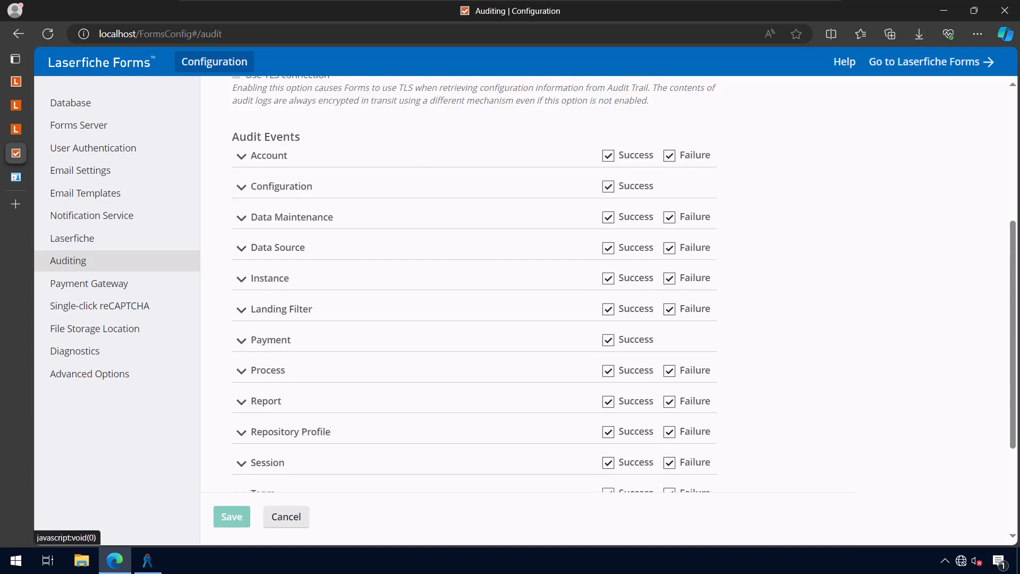
pyautogui.scroll(-1, 241, 222)
pyautogui.scroll(-1, 242, 223)
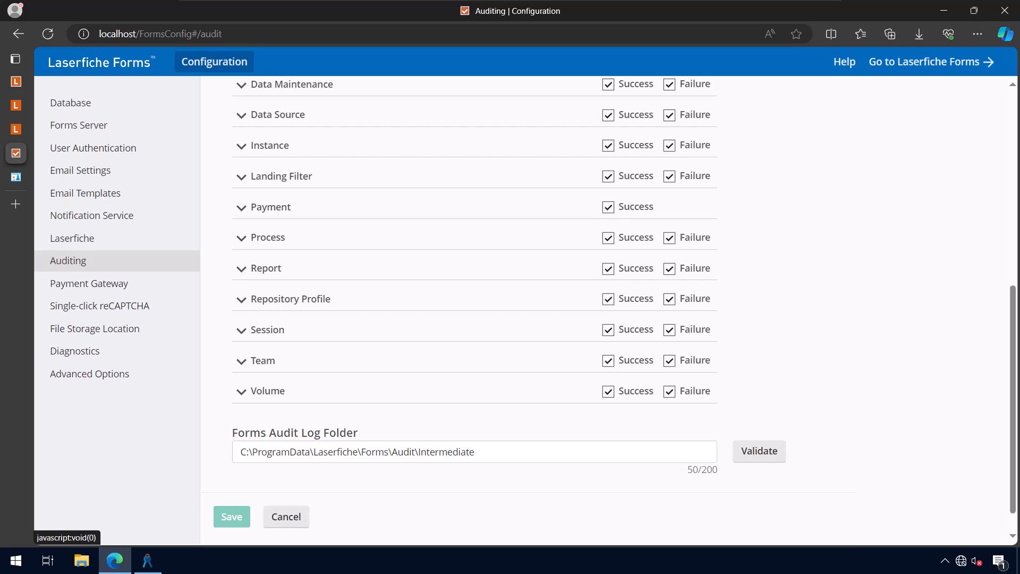
pyautogui.scroll(5, 242, 222)
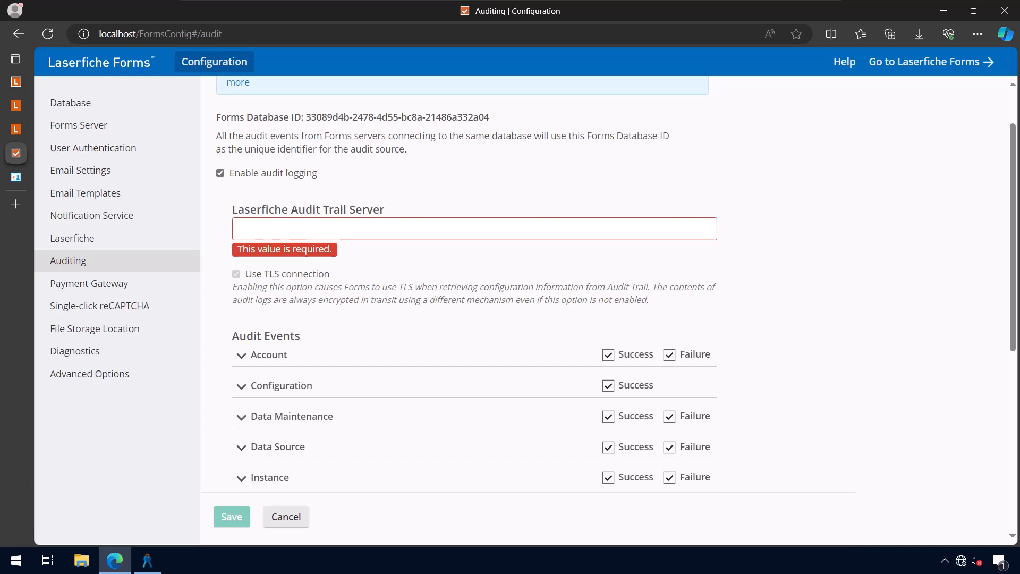
pyautogui.scroll(-3, 473, 286)
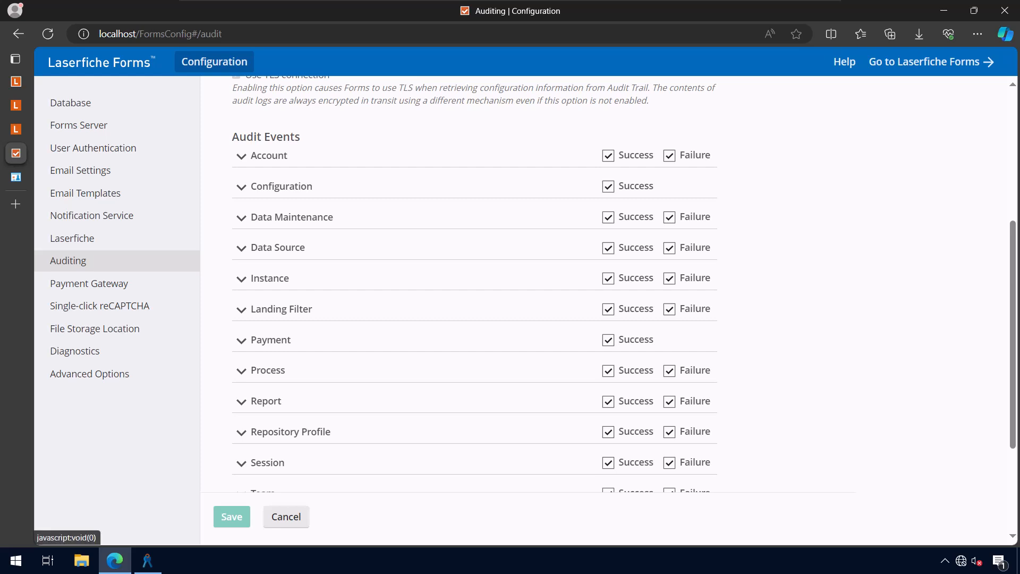
pyautogui.scroll(-3, 474, 282)
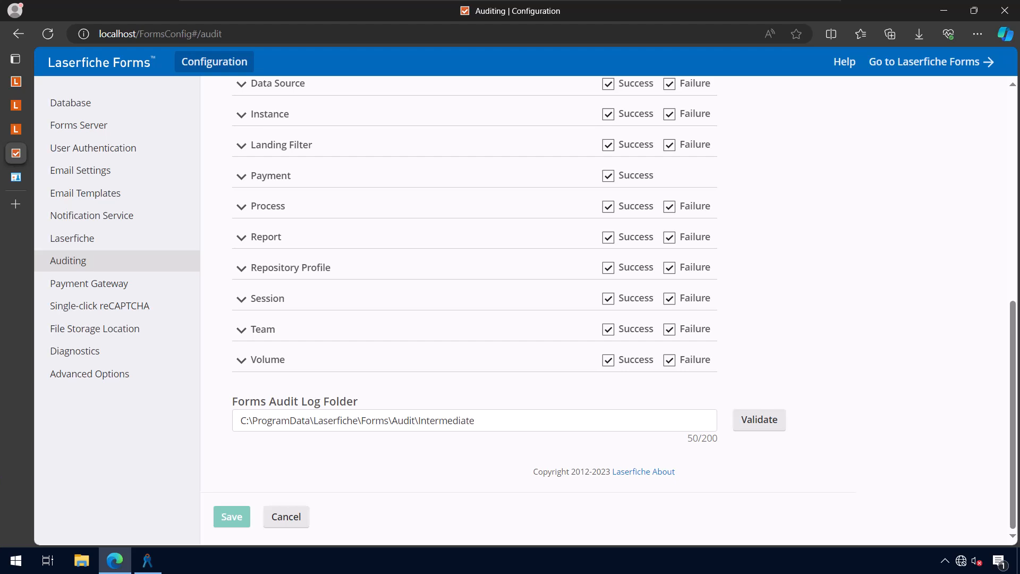
# Launch Configure Laserfiche Audit Trail 11 from the Start menu's Laserfiche folder
pyautogui.click(16, 560)
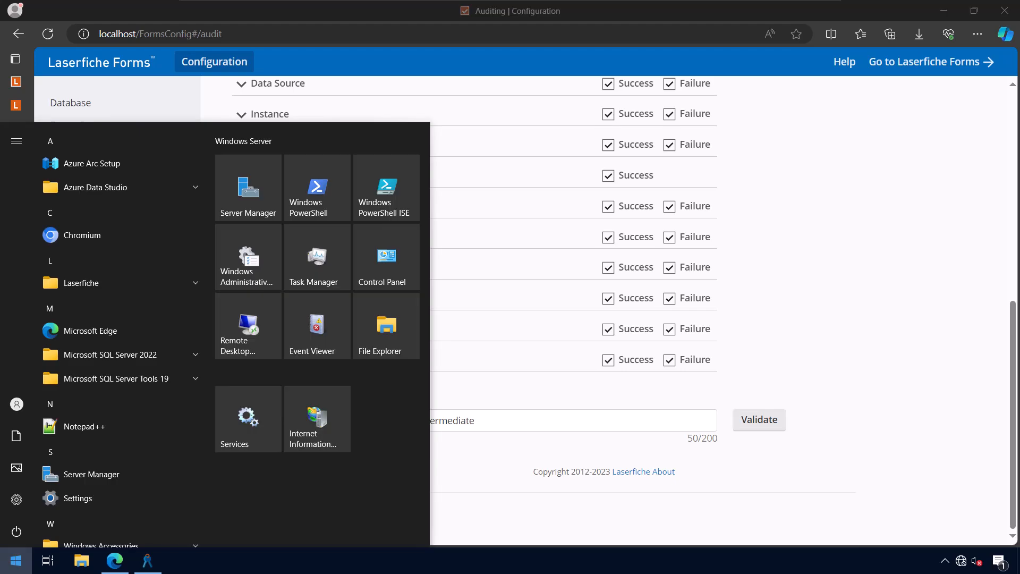
pyautogui.click(107, 283)
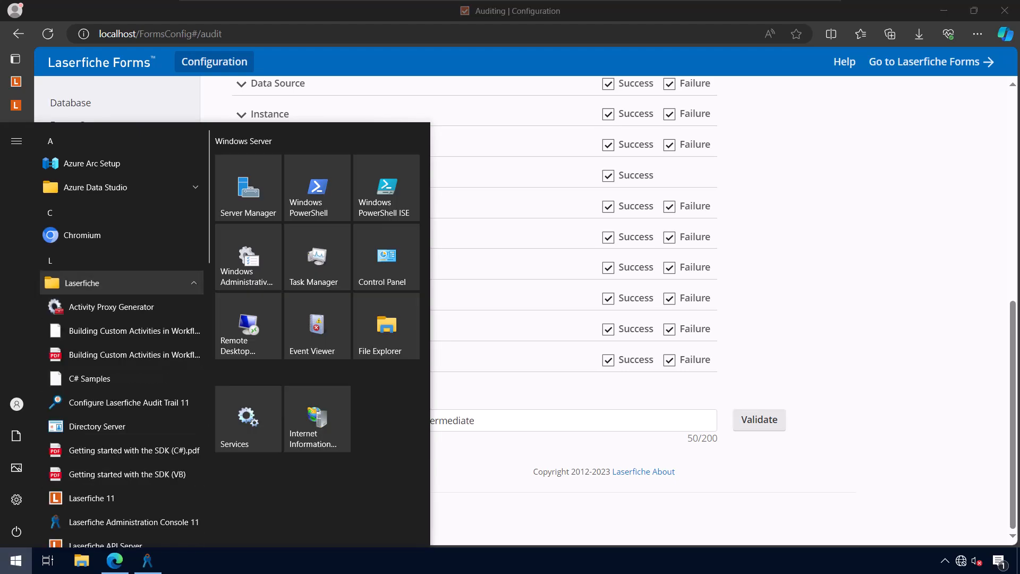
pyautogui.scroll(-2, 122, 386)
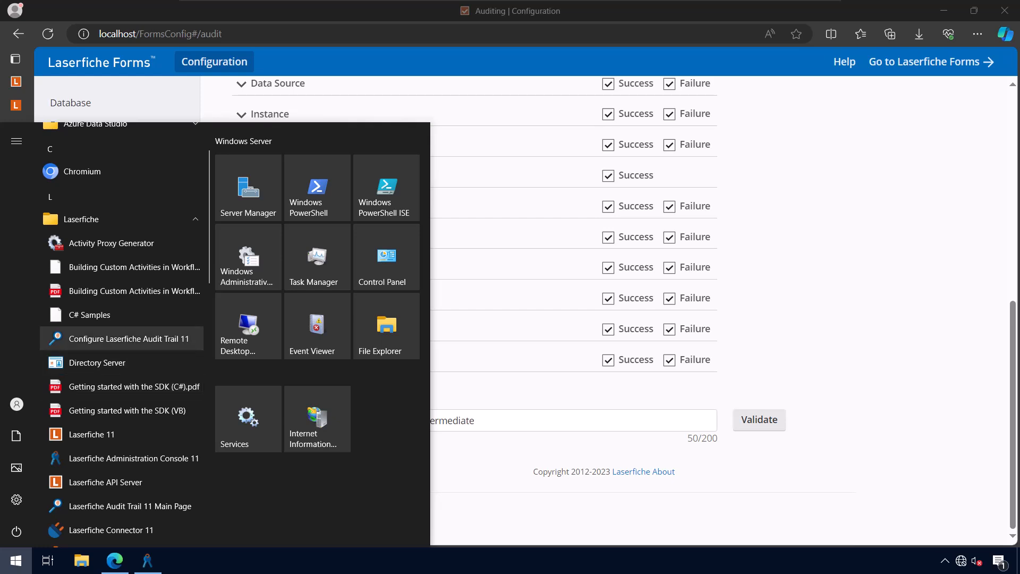
pyautogui.click(127, 338)
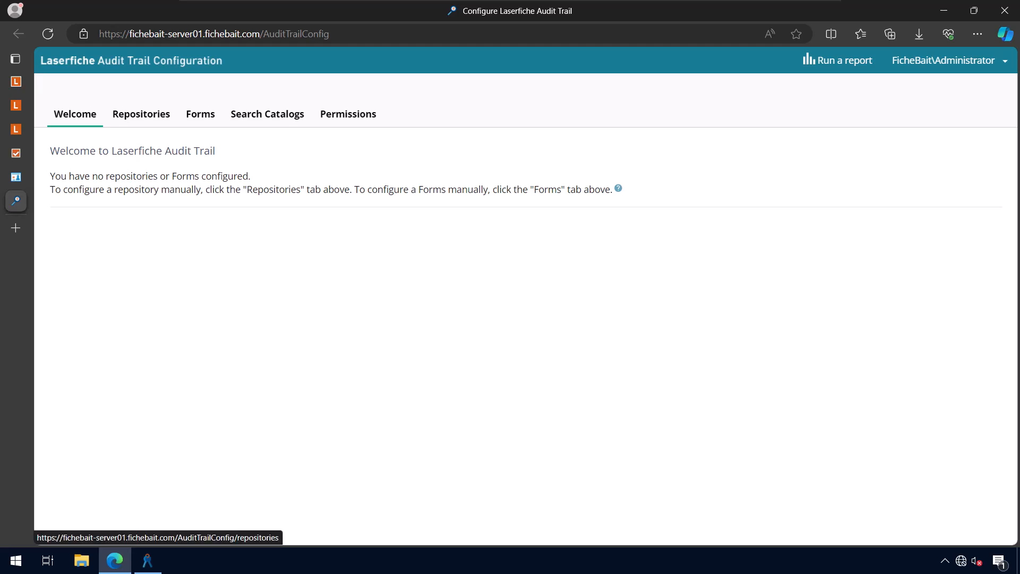
# Switch to the Repositories tab of Audit Trail Configuration
pyautogui.click(140, 114)
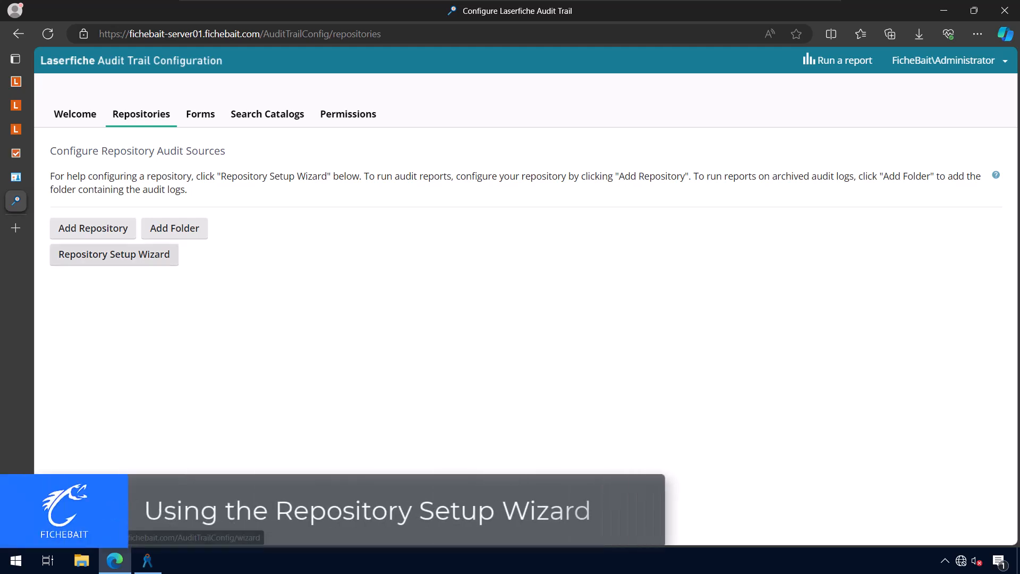
# Start the repository wizard using the central audit log server and a TLS connection
pyautogui.click(115, 254)
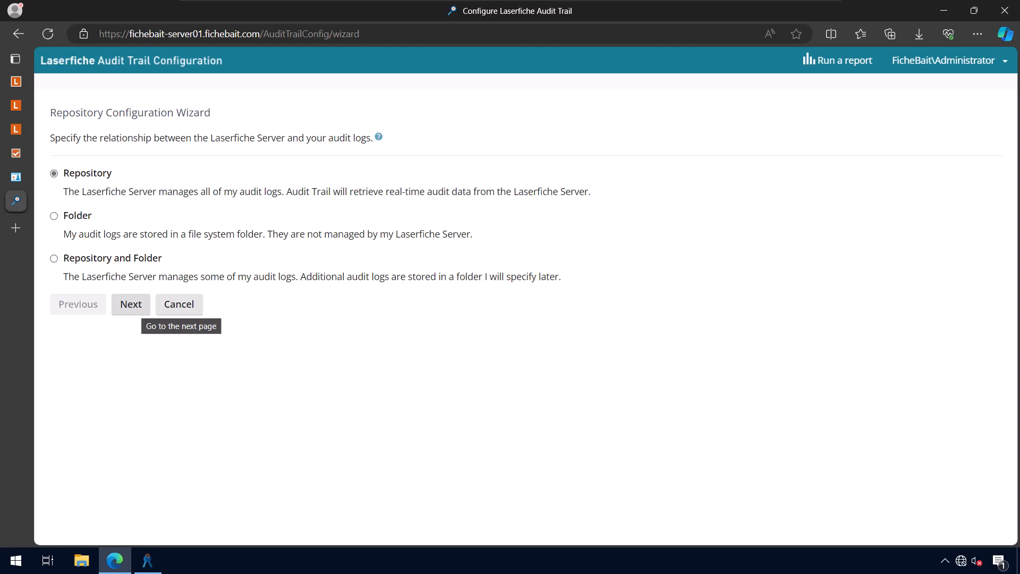
pyautogui.click(130, 303)
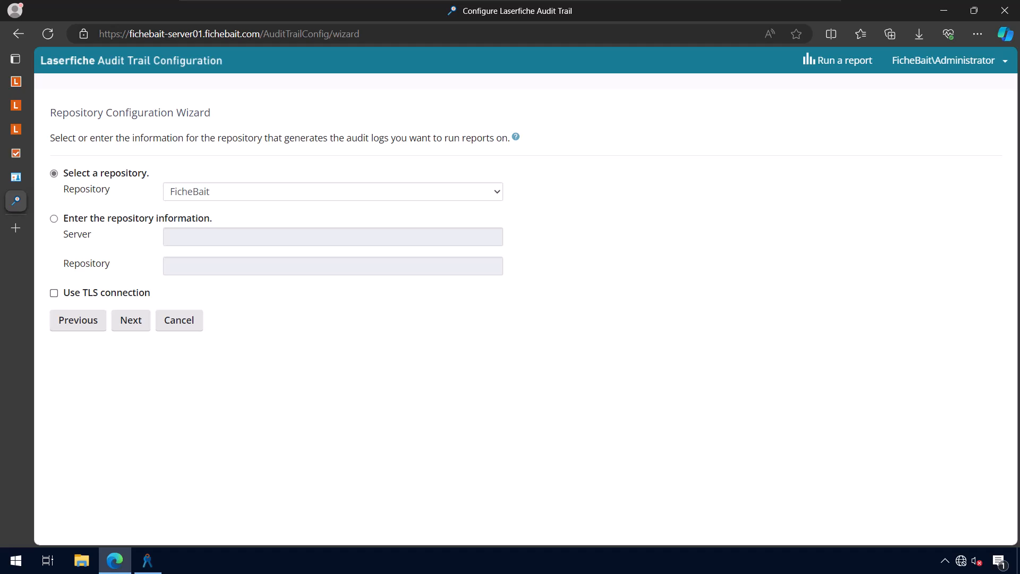
pyautogui.click(55, 293)
pyautogui.click(130, 320)
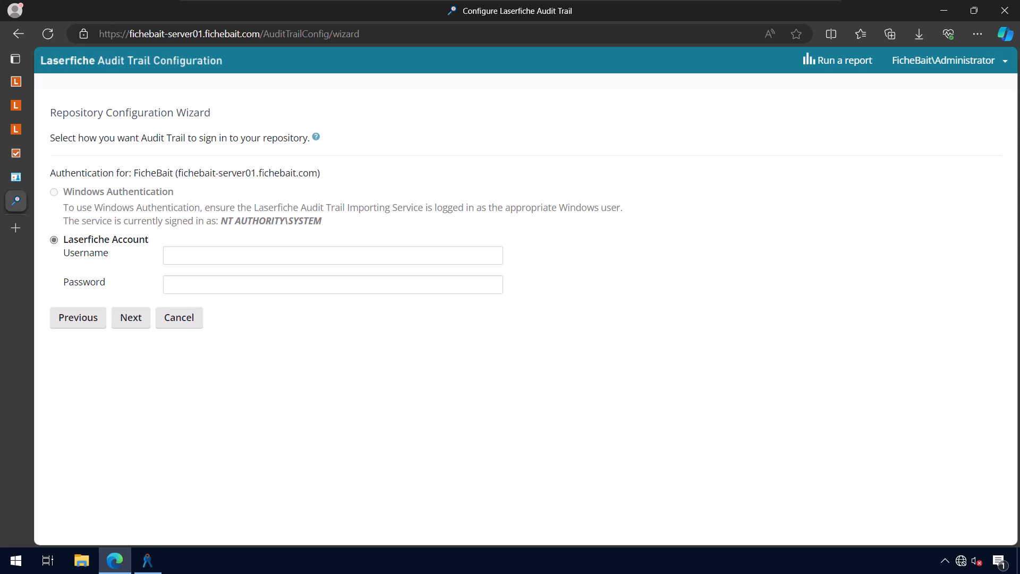
# Find the Laserfiche Audit Trail Importing Service in Windows Services, then return to the Administration Console
pyautogui.click(16, 560)
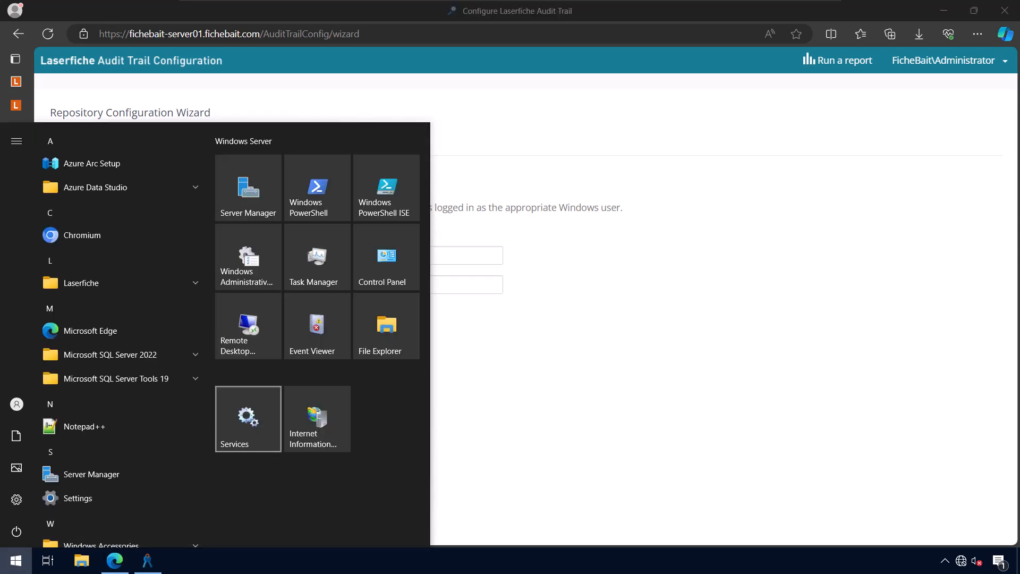
pyautogui.click(248, 419)
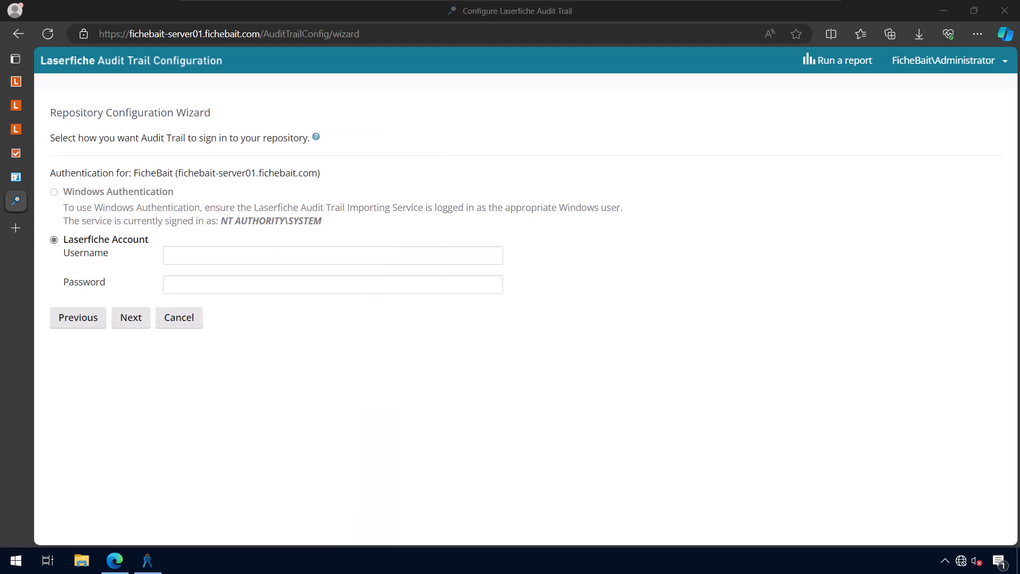
pyautogui.click(223, 276)
pyautogui.press('l')
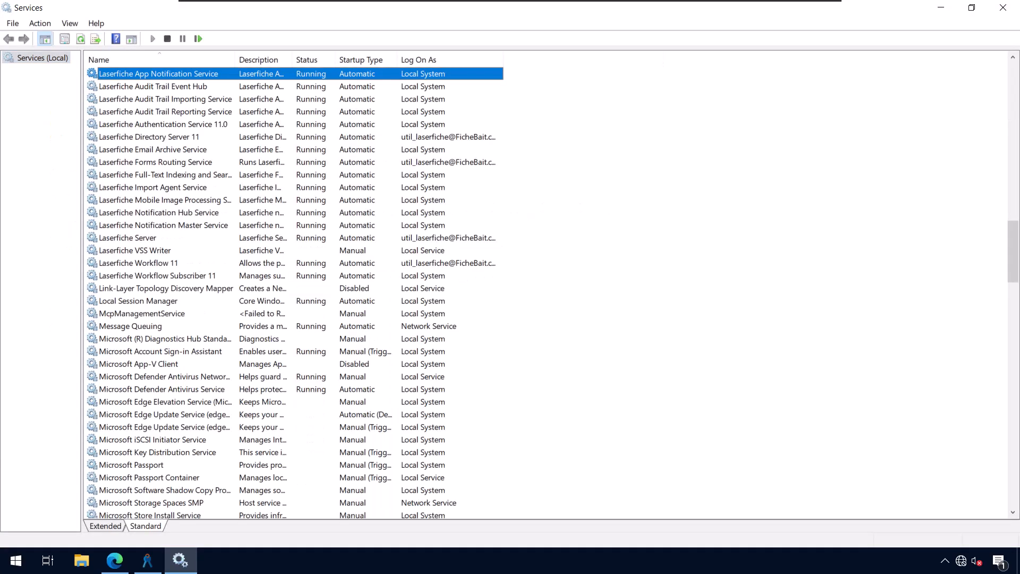
pyautogui.press('Down')
pyautogui.press('Down')
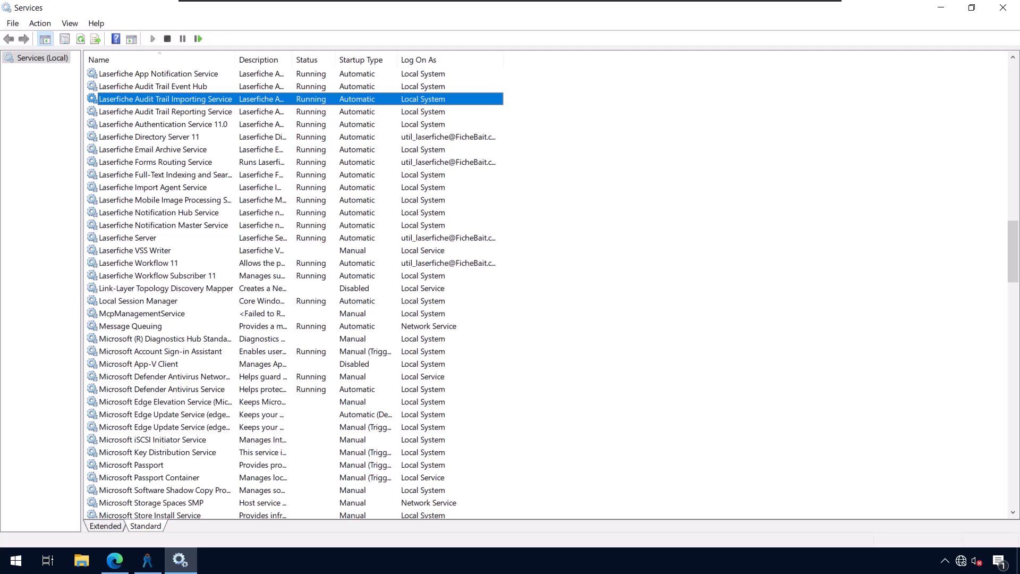
pyautogui.click(940, 8)
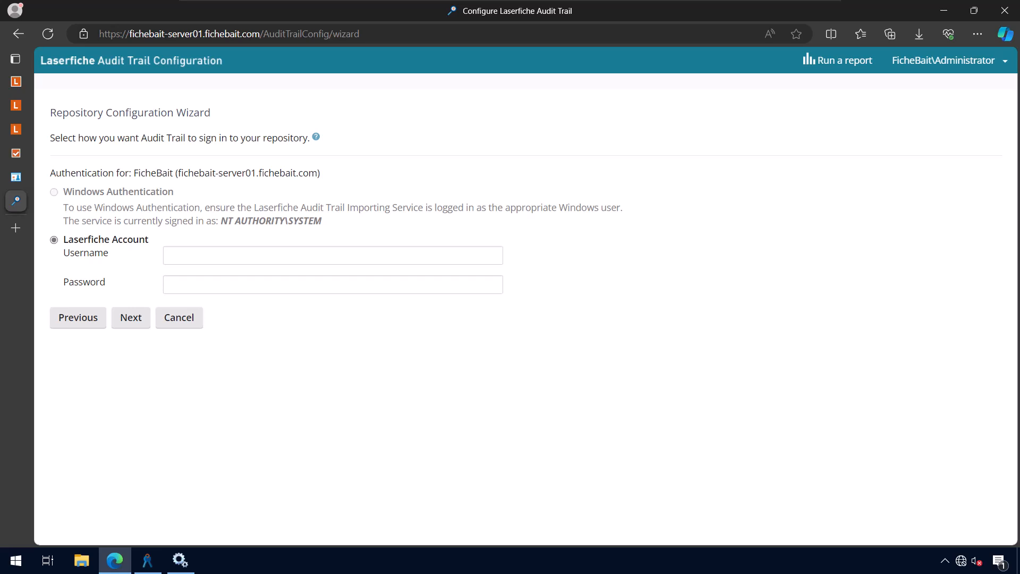
pyautogui.click(148, 560)
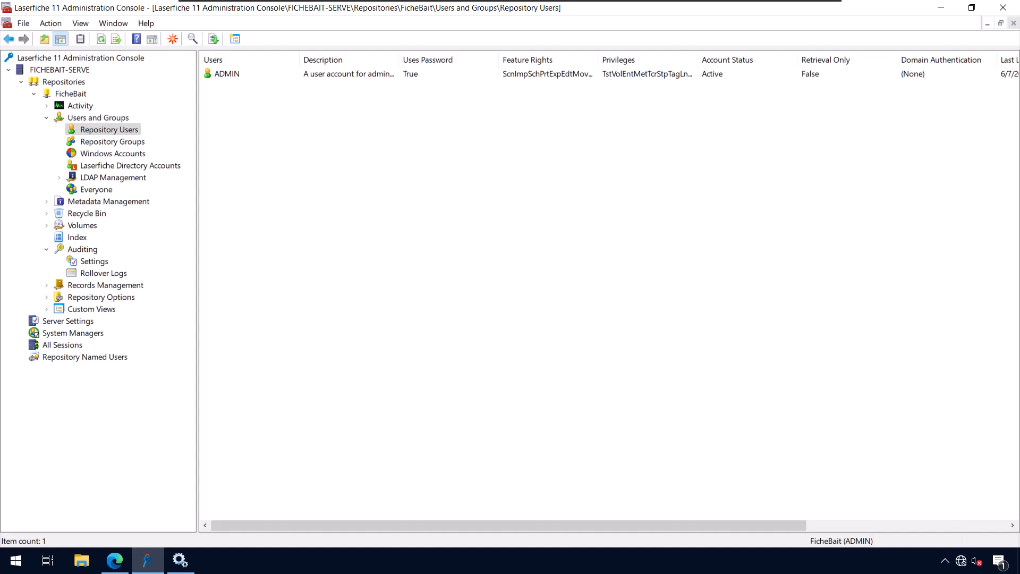
# Create user 'Audit Trail' with a password that ignores maximum age and cannot be changed
pyautogui.click(173, 39)
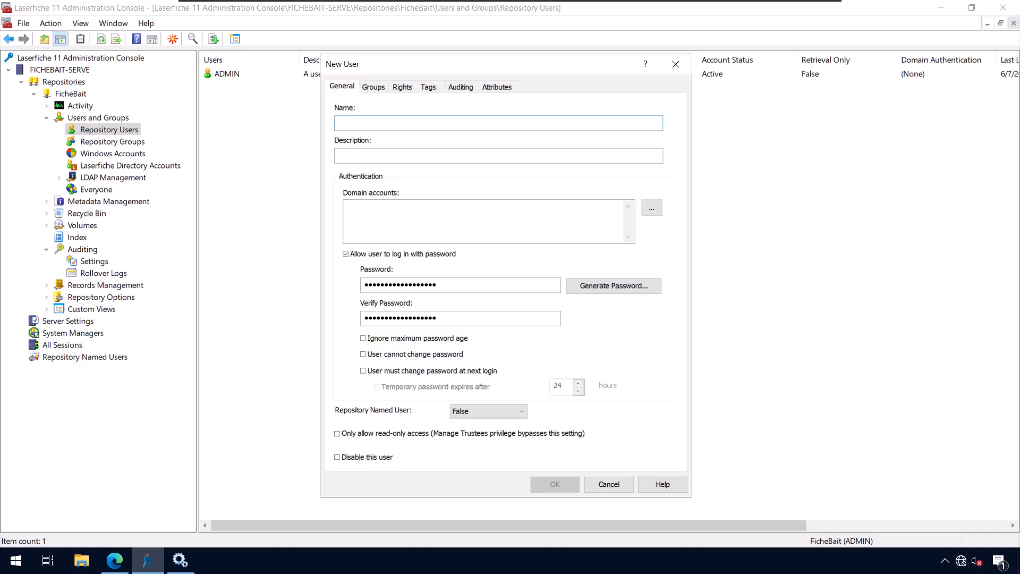
pyautogui.write('Audit Trail')
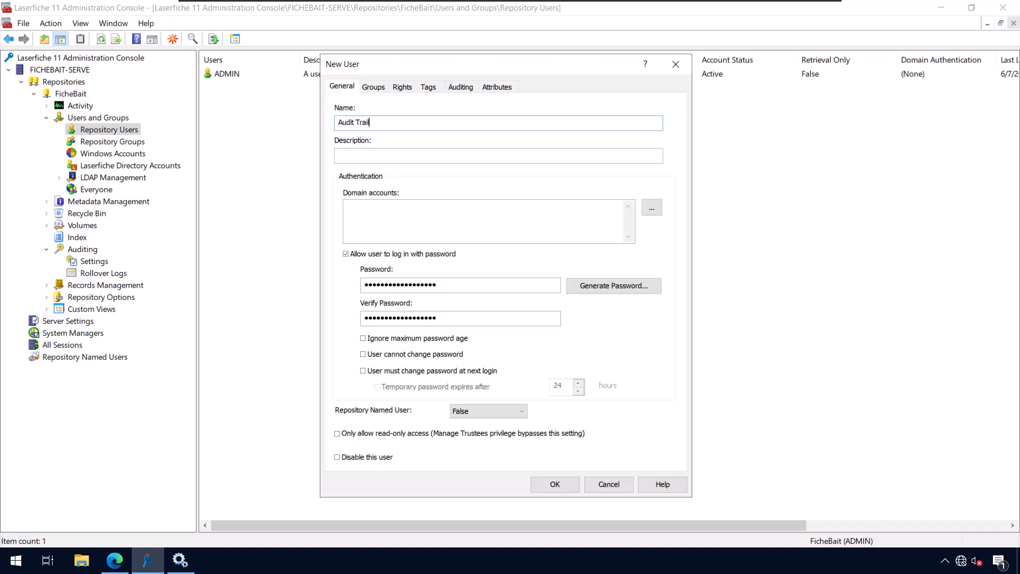
pyautogui.press('Tab')
pyautogui.moveTo(451, 285); pyautogui.dragTo(363, 285)
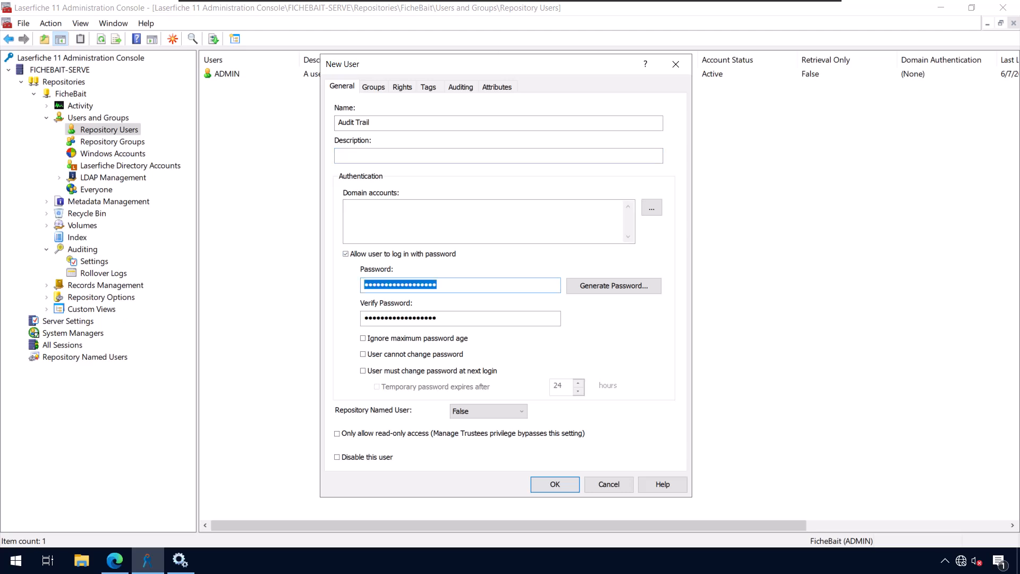
pyautogui.write('•••••••••••')
pyautogui.press('Tab')
pyautogui.write('•••••••••••')
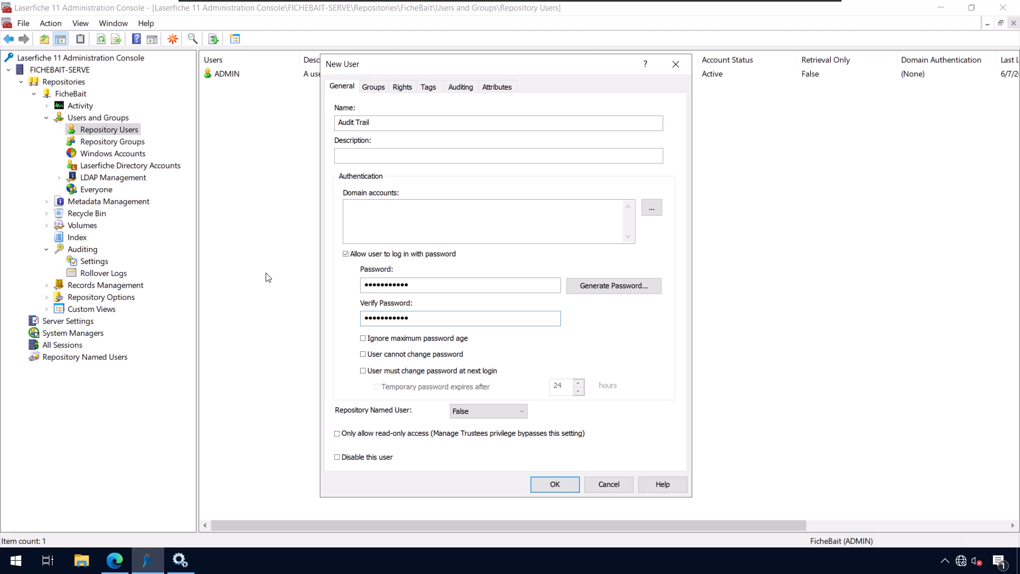
pyautogui.click(363, 339)
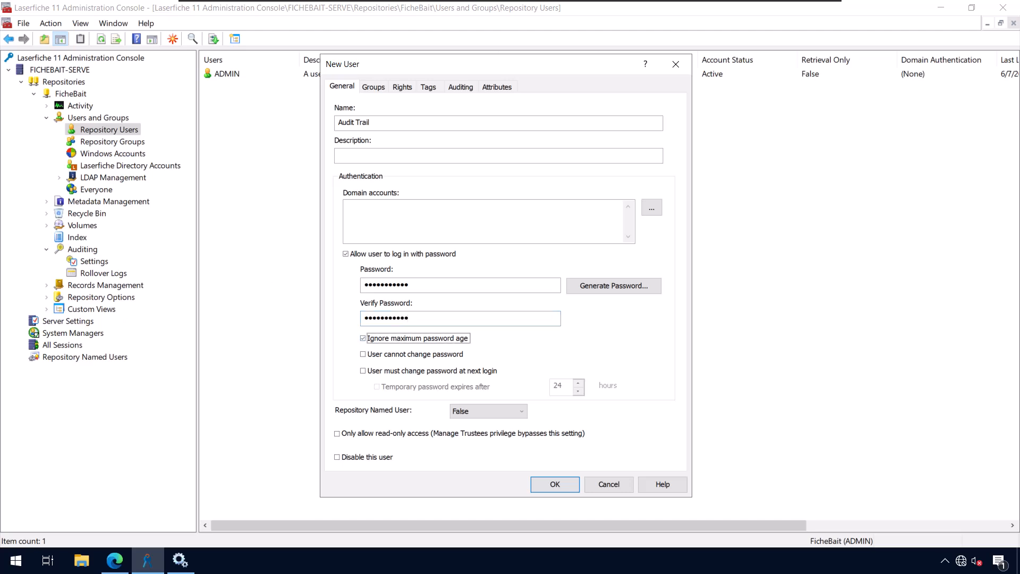
pyautogui.click(363, 354)
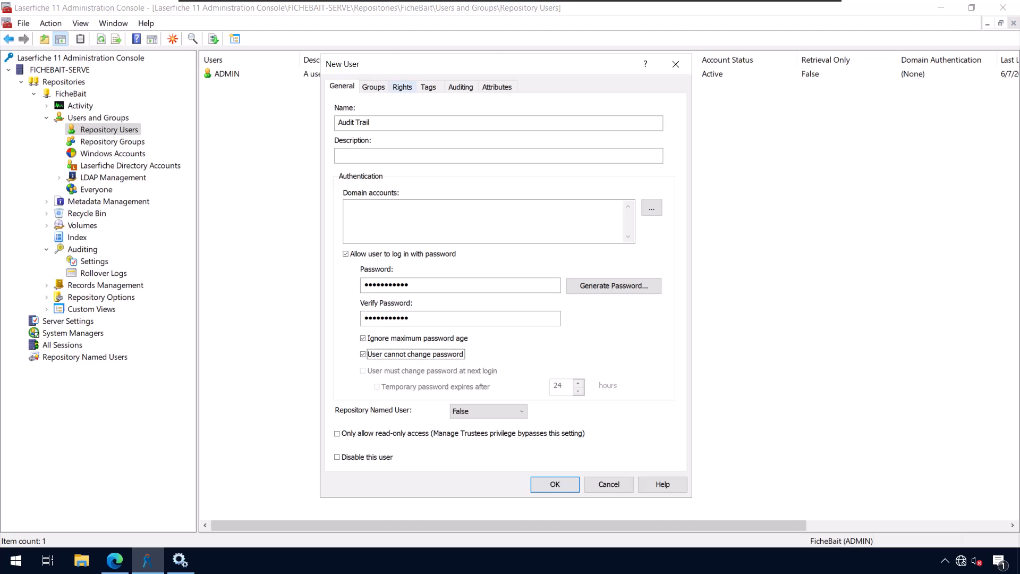
# Grant the Audit Trail user the Retrieve Audit Data privilege and save the account
pyautogui.click(402, 86)
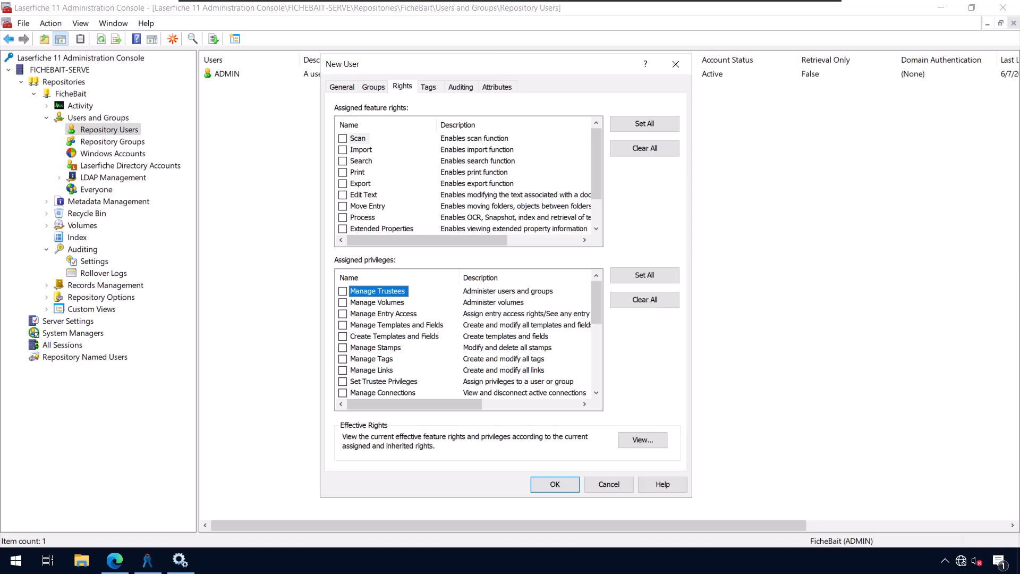
pyautogui.scroll(-5, 470, 340)
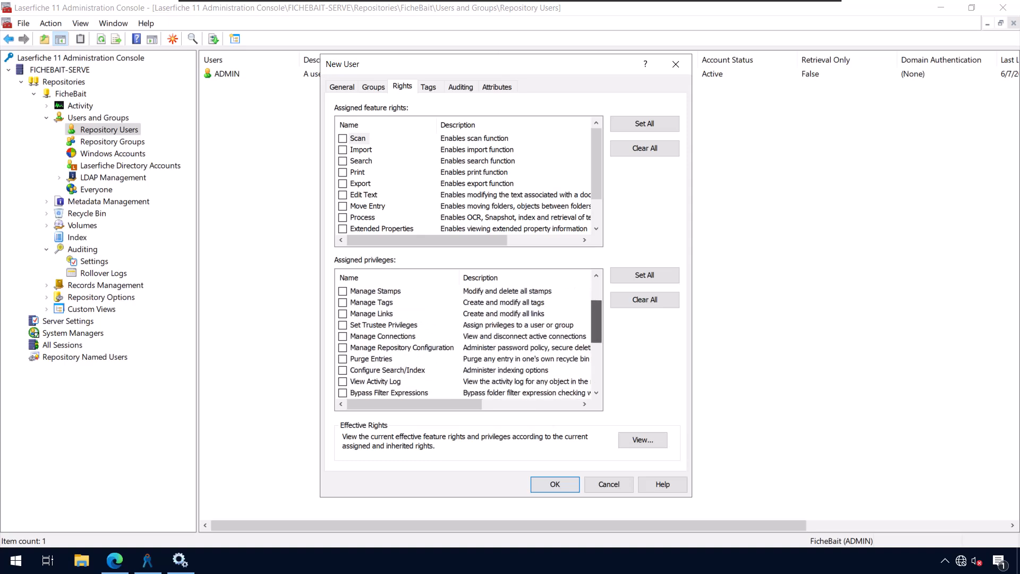
pyautogui.scroll(-2, 470, 340)
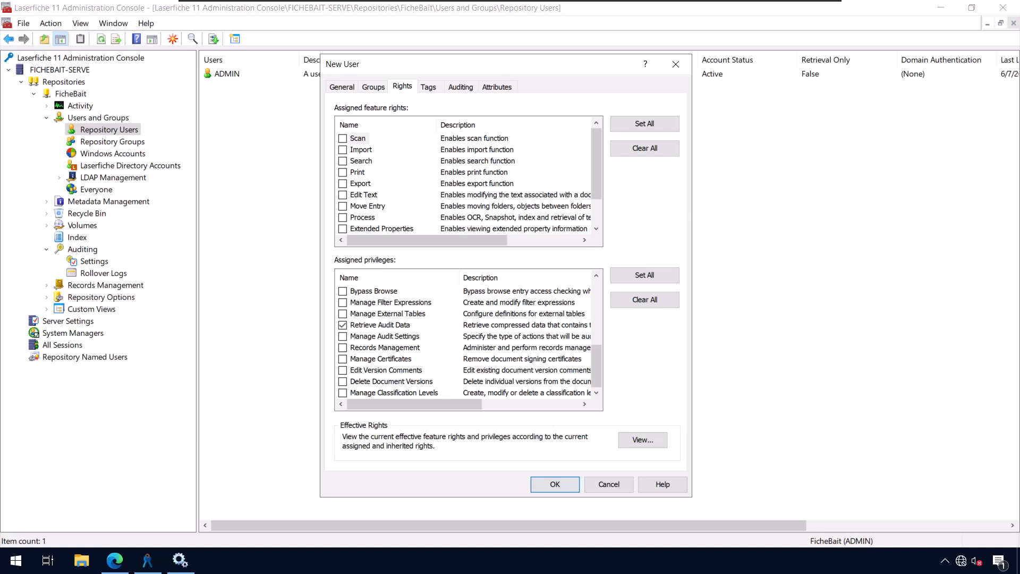
pyautogui.click(555, 485)
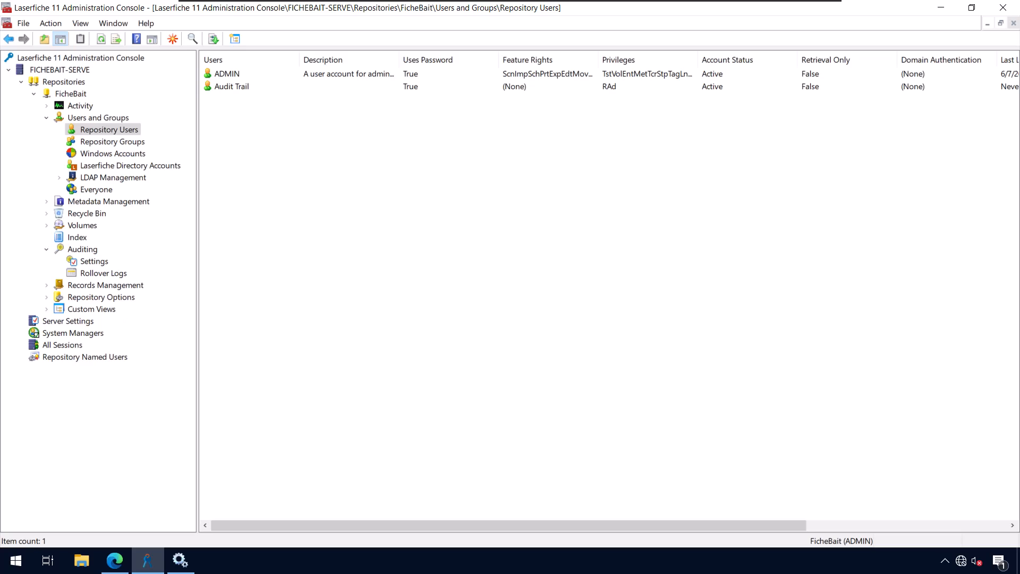
# Sign the wizard in as 'Audit Trail' with its password under Laserfiche Account and continue
pyautogui.click(114, 560)
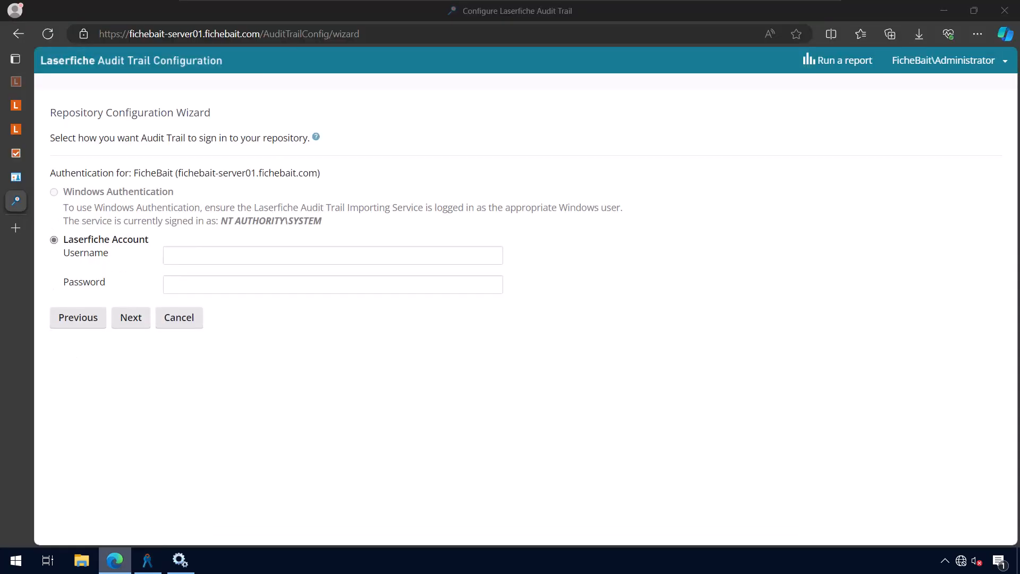
pyautogui.click(333, 255)
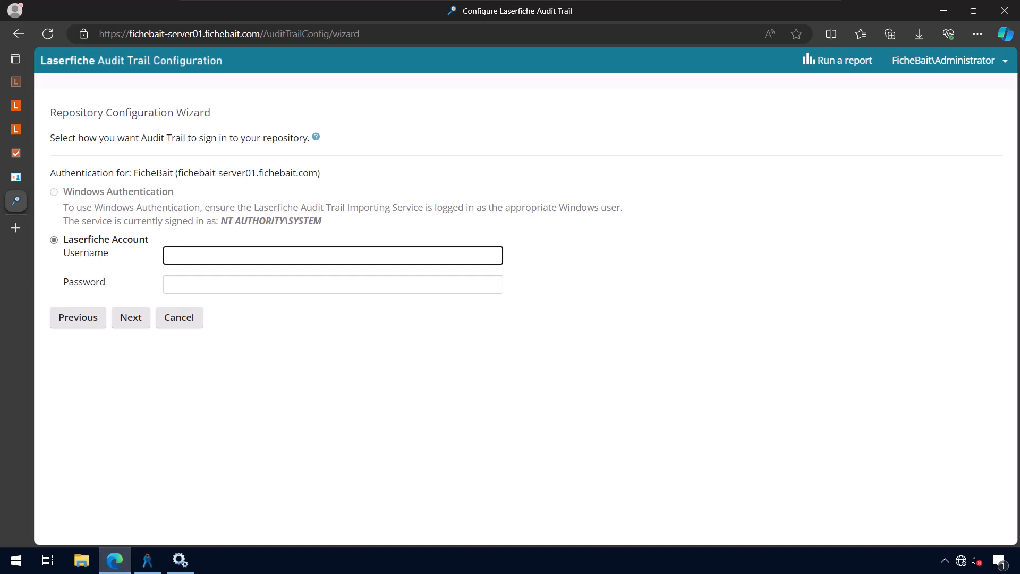
pyautogui.write('Audit Trail')
pyautogui.press('Tab')
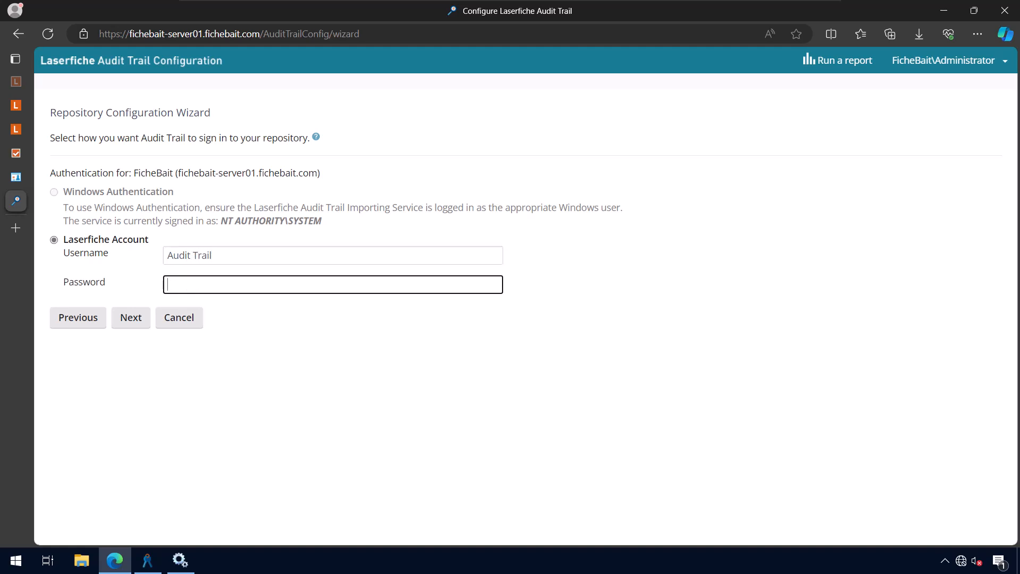
pyautogui.write('•••••••••••')
pyautogui.press('Tab')
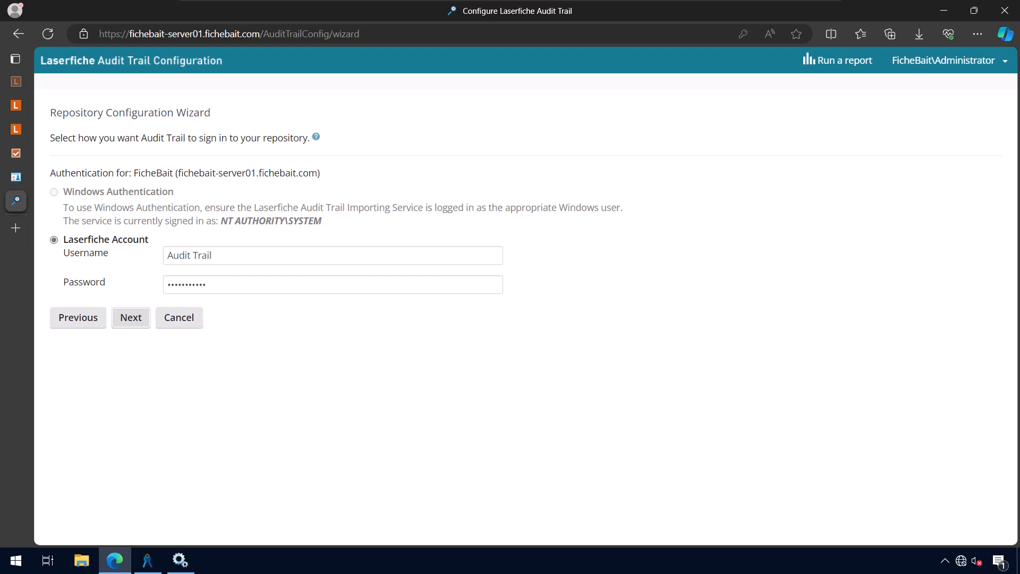
pyautogui.press('Return')
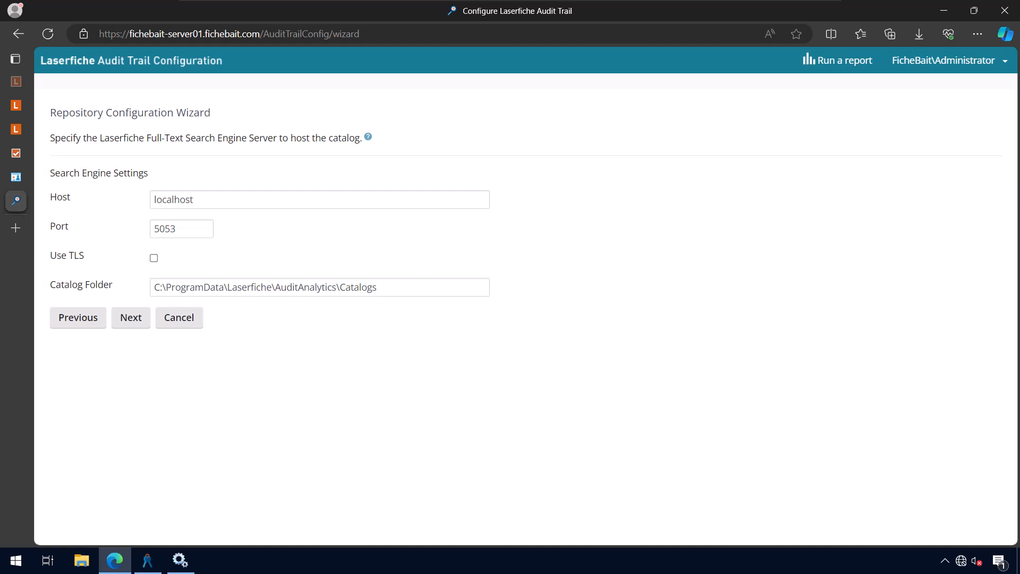
# Set the search engine host to localhost, keeping port 5053
pyautogui.click(195, 200)
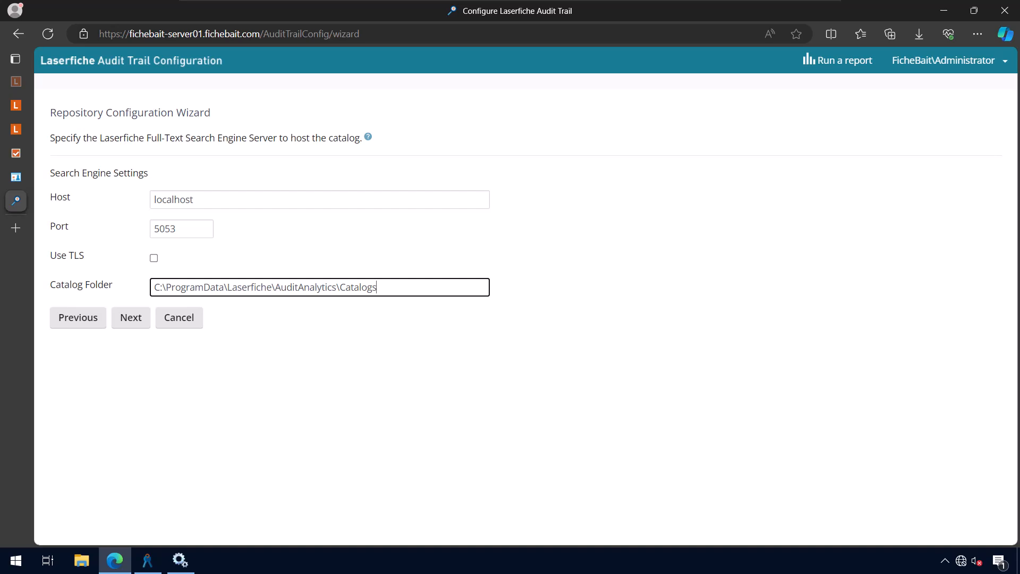
pyautogui.moveTo(196, 200); pyautogui.dragTo(153, 200)
pyautogui.click(196, 199)
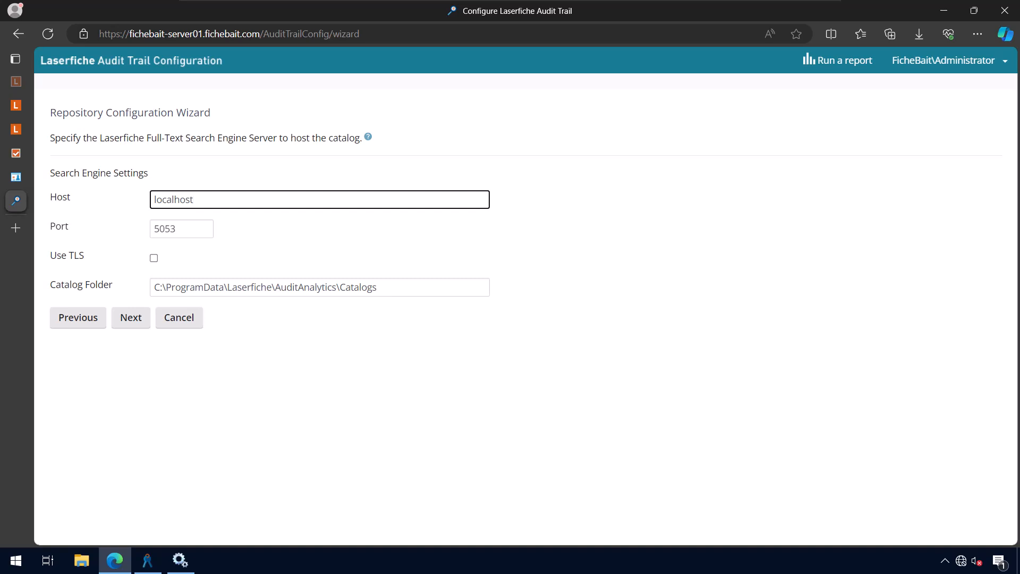
# Continue to Date Ranges and add a range of the last 365 days, then choose the Range option
pyautogui.click(131, 318)
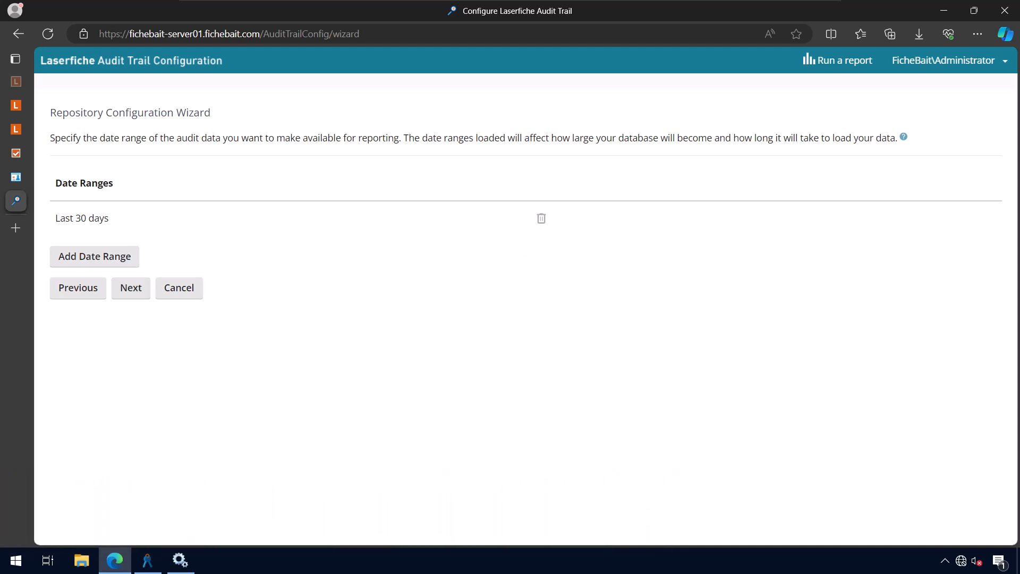
pyautogui.click(95, 256)
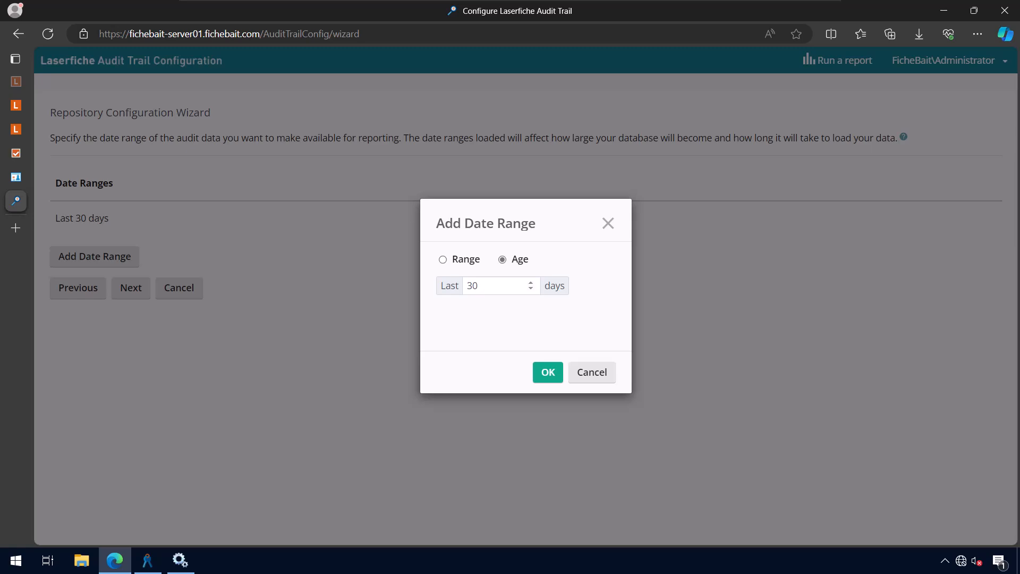
pyautogui.doubleClick(473, 285)
pyautogui.write('365')
pyautogui.click(443, 259)
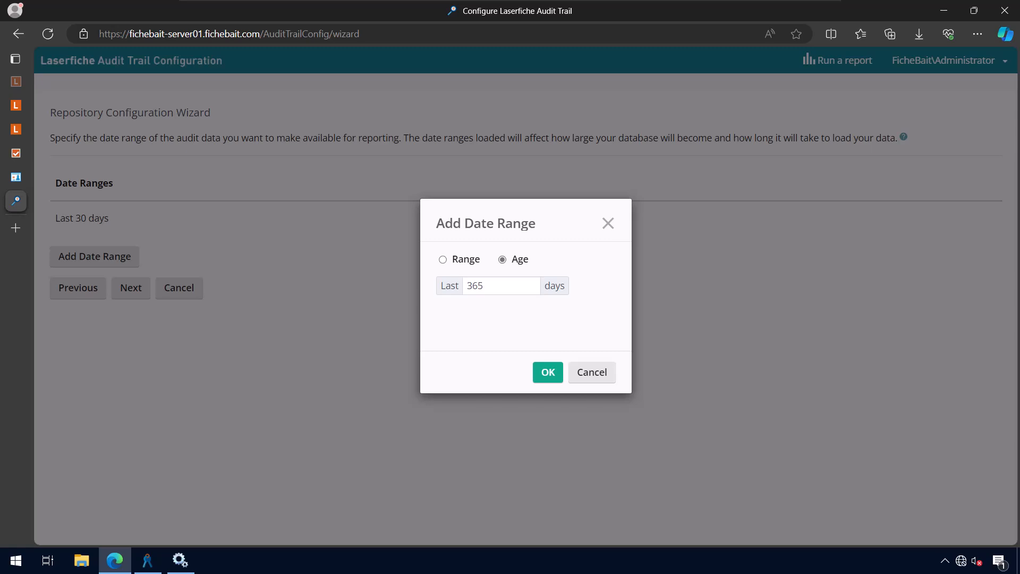
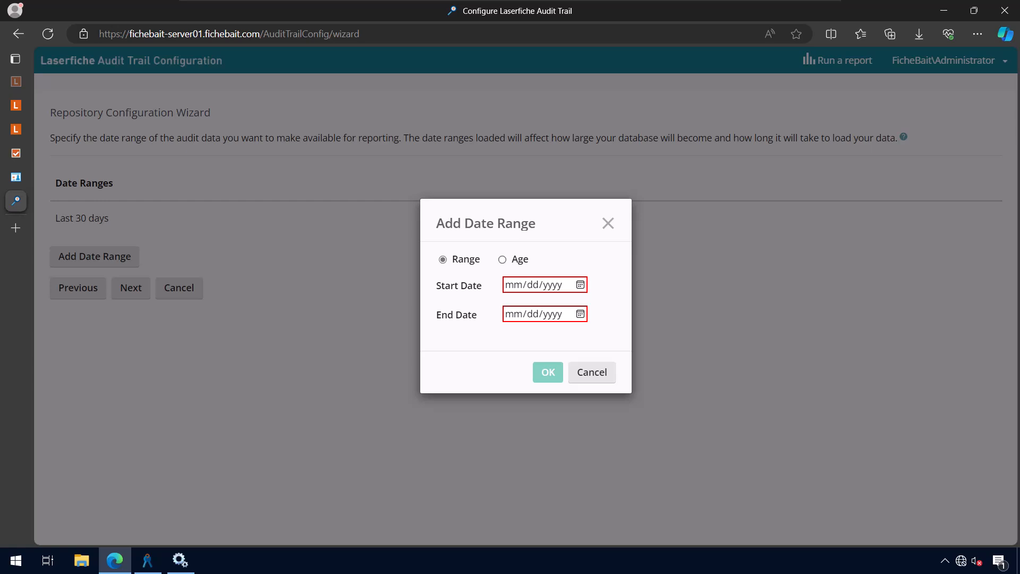
# Add a Last 365 days date range, delete the Last 30 days range, and continue
pyautogui.click(503, 259)
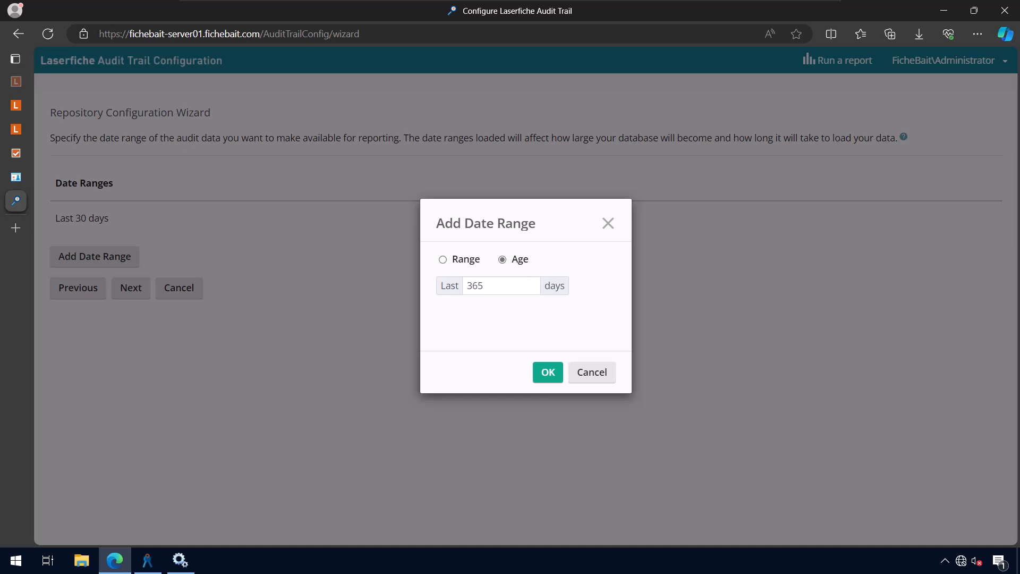
pyautogui.click(547, 371)
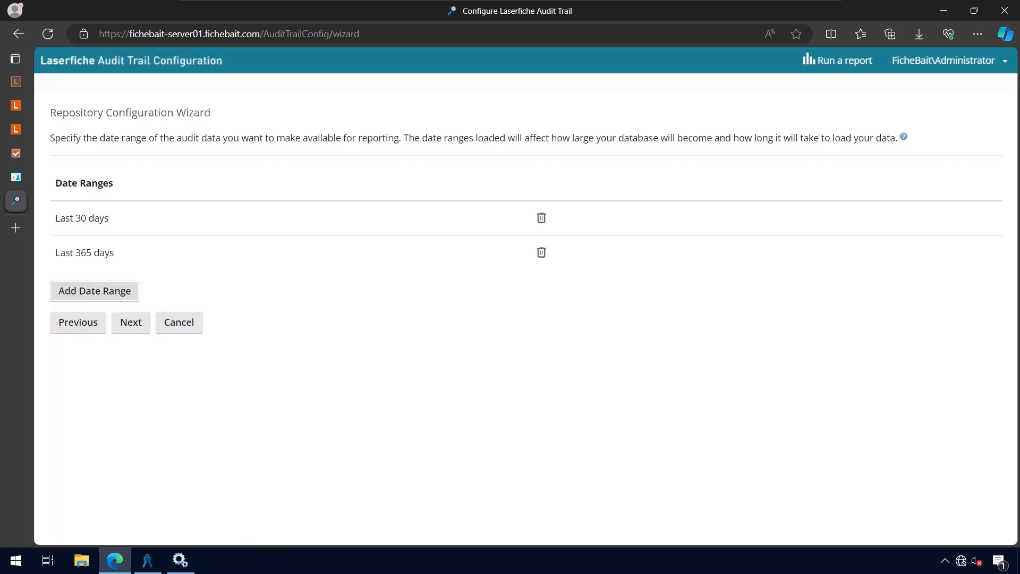
pyautogui.click(541, 217)
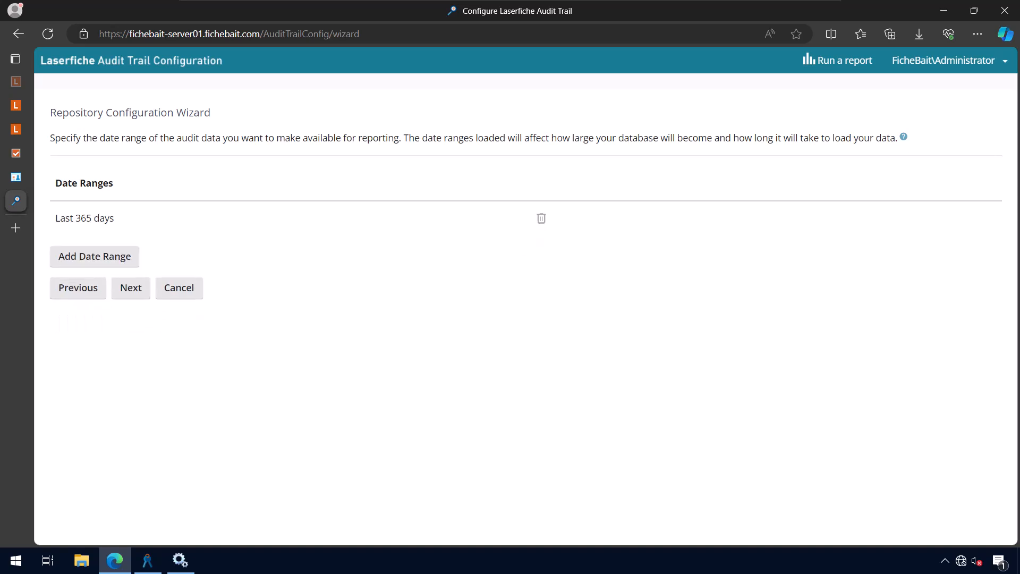
pyautogui.click(131, 288)
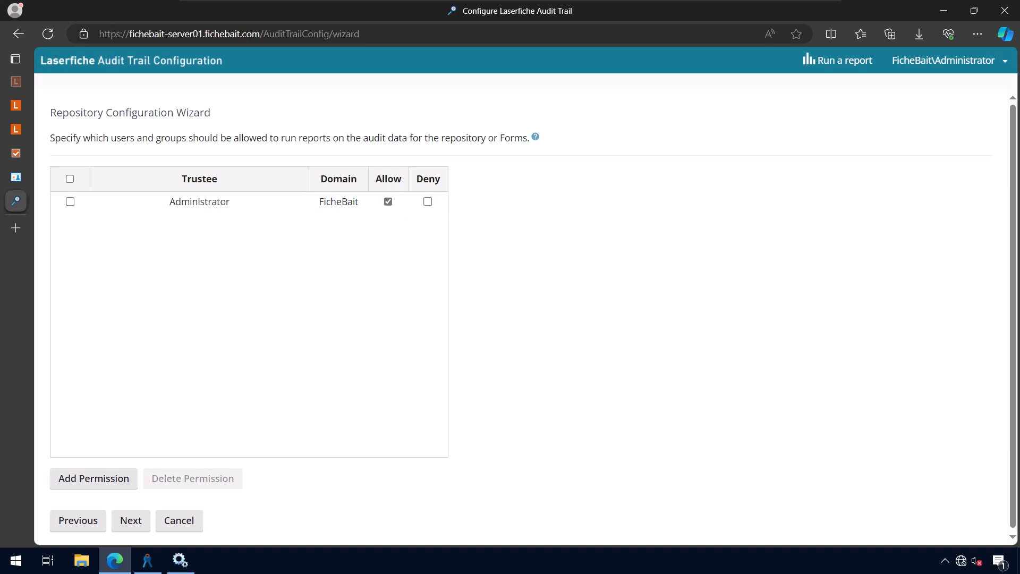
# Cancel adding a FicheBait.com trustee, keep Administrator as the only report user, and proceed
pyautogui.click(94, 478)
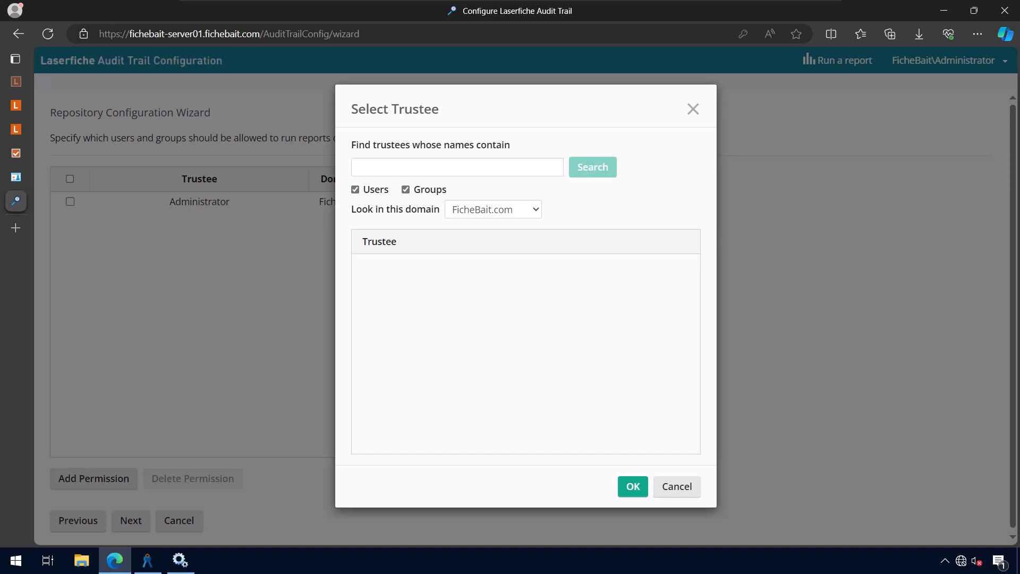
pyautogui.click(493, 209)
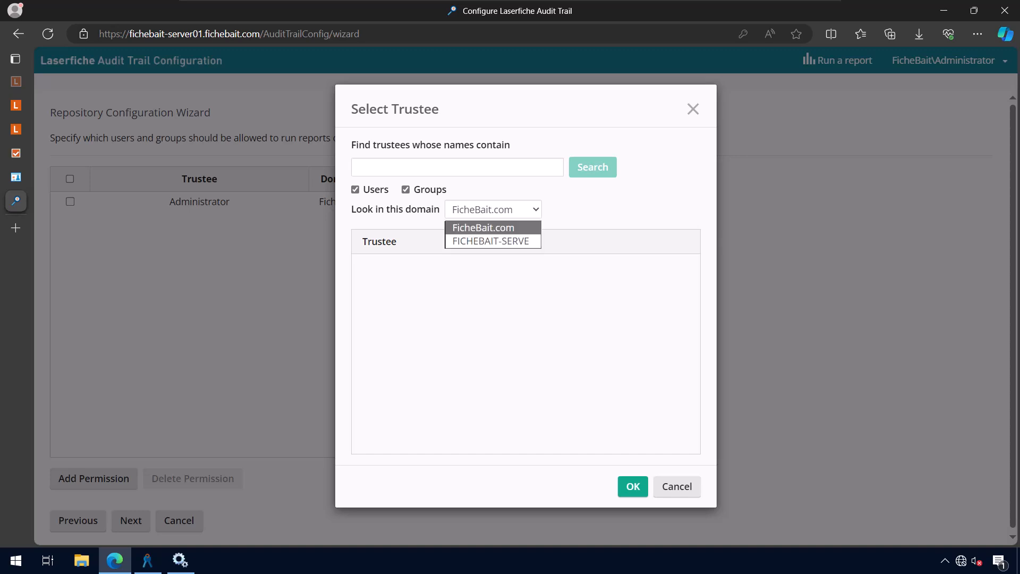
pyautogui.click(492, 228)
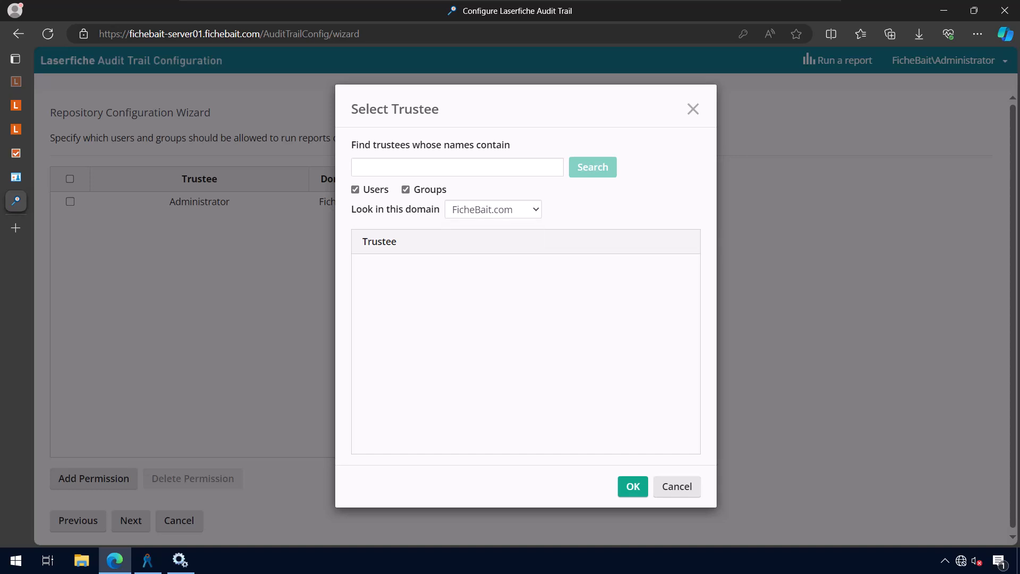
pyautogui.click(457, 168)
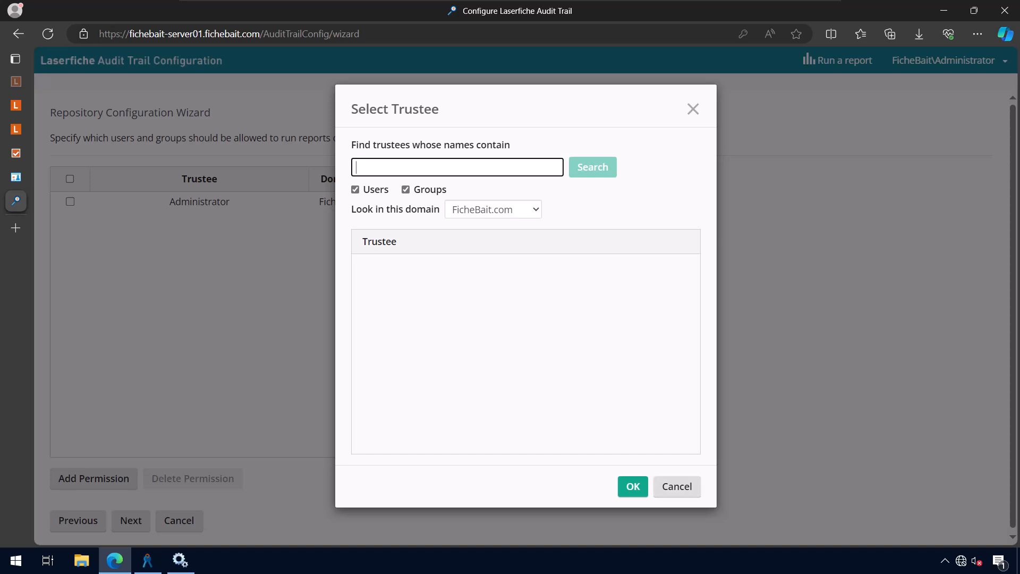
pyautogui.press('Escape')
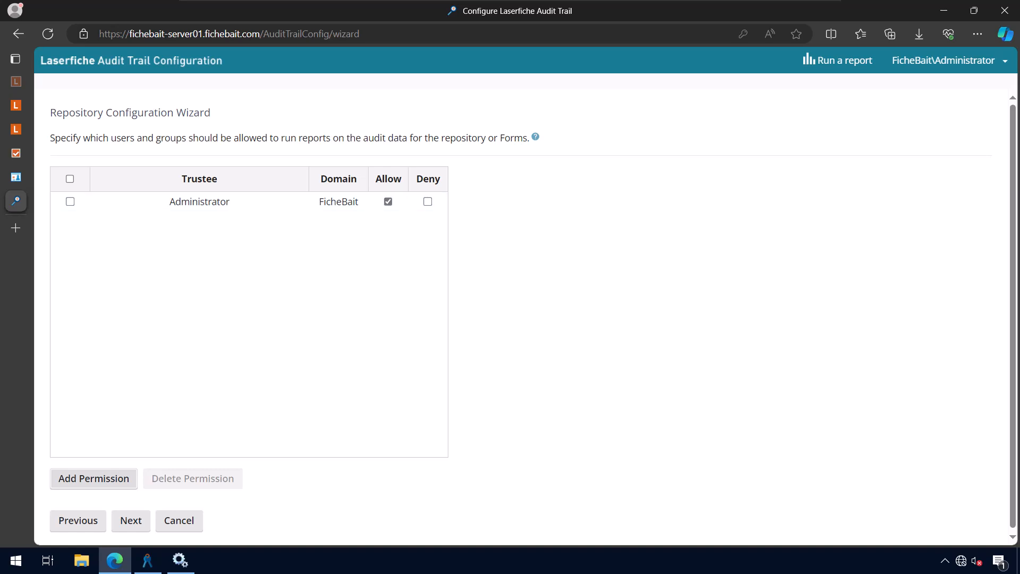
pyautogui.scroll(-1, 366, 228)
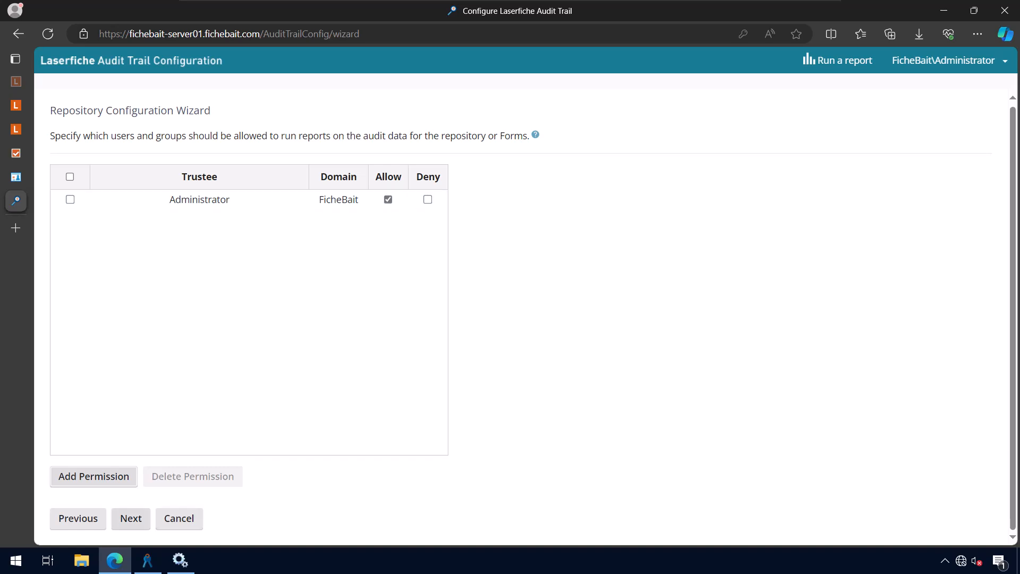
pyautogui.click(131, 518)
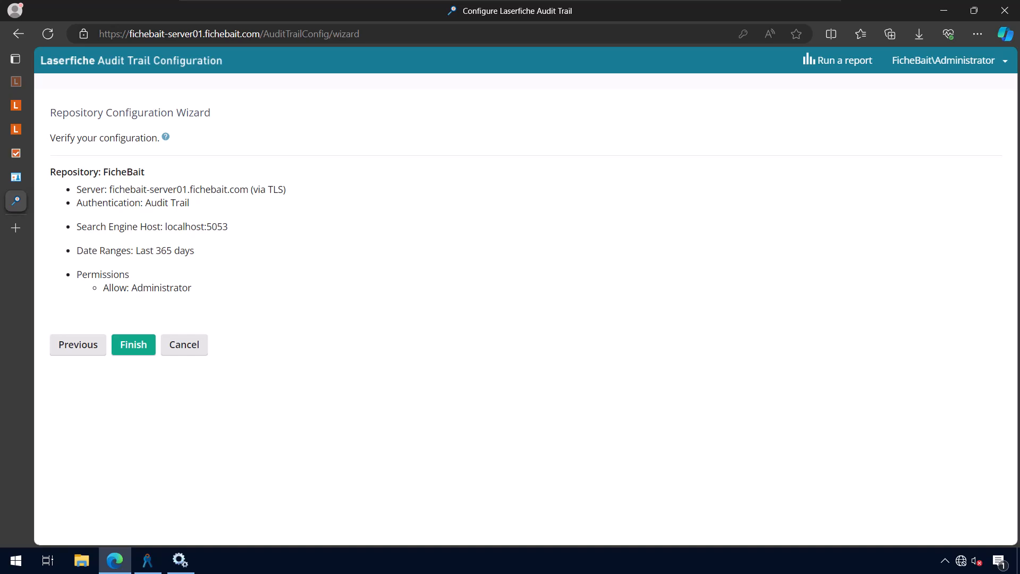
# Finish the FicheBait repository configuration, then bring up the Forms audit settings
pyautogui.click(141, 348)
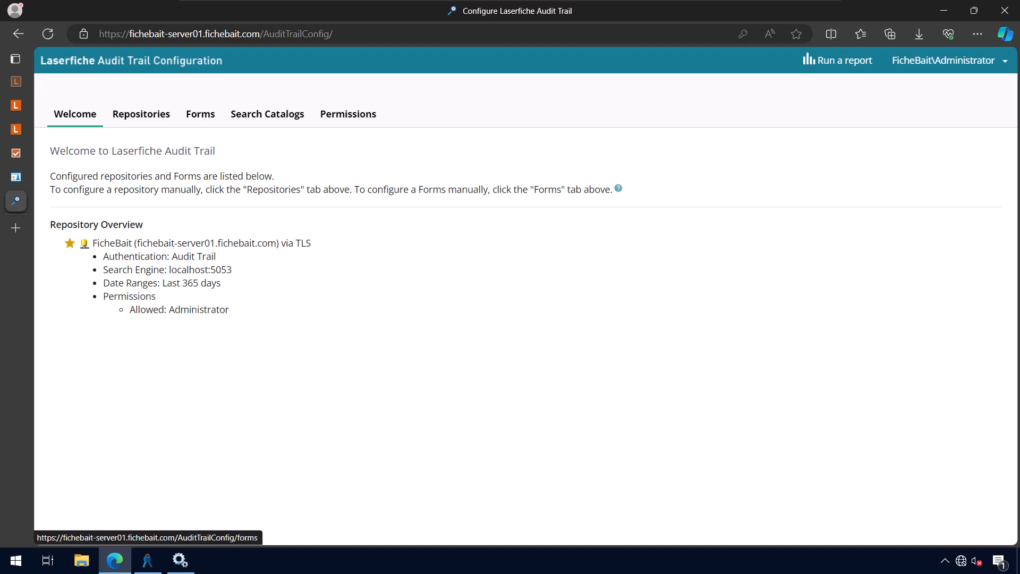
pyautogui.click(200, 114)
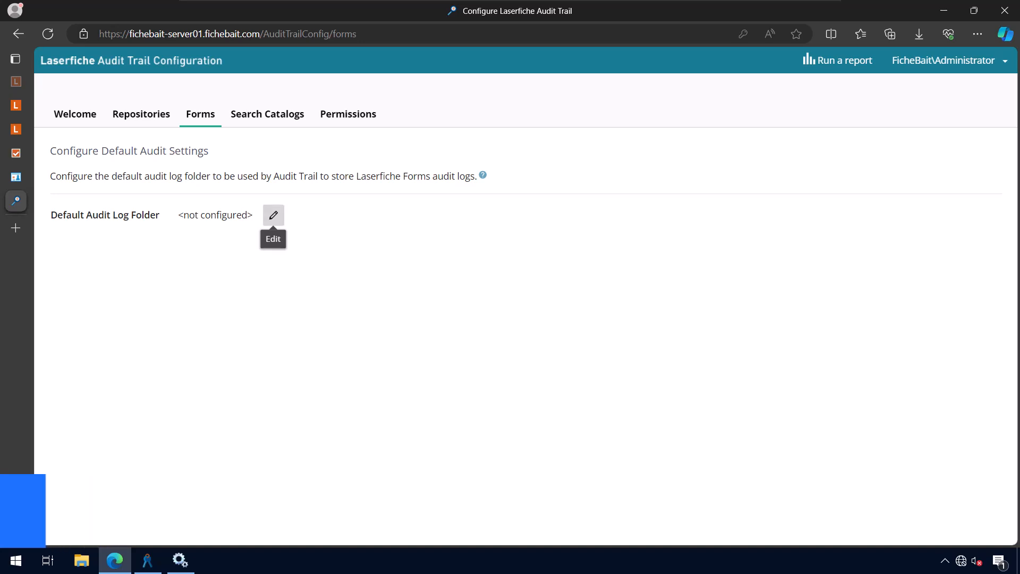
# Edit the Default Audit Log Folder to C:\Laserfiche Forms Audit Logs and save it
pyautogui.click(273, 215)
pyautogui.click(514, 274)
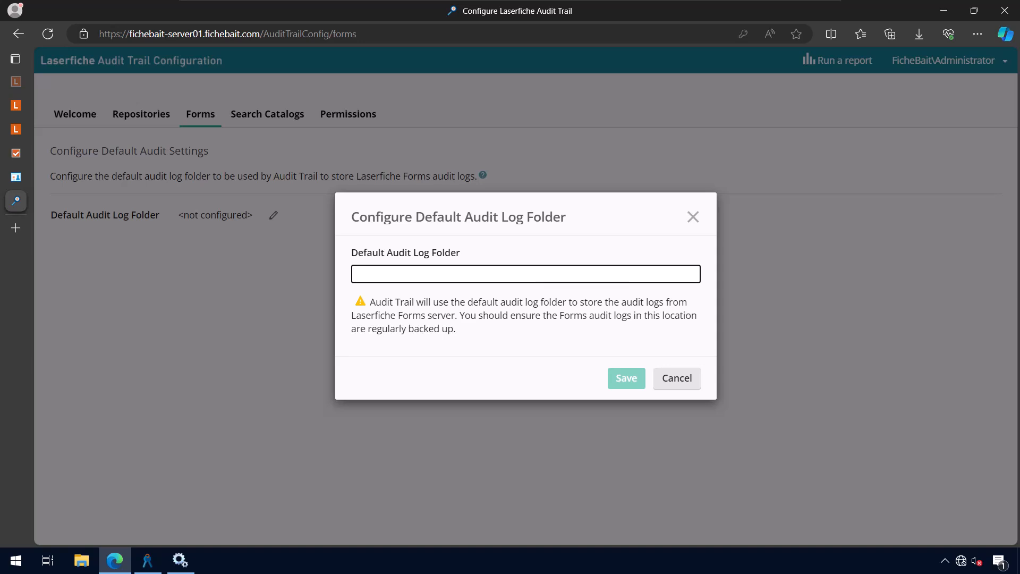
pyautogui.write('C:')
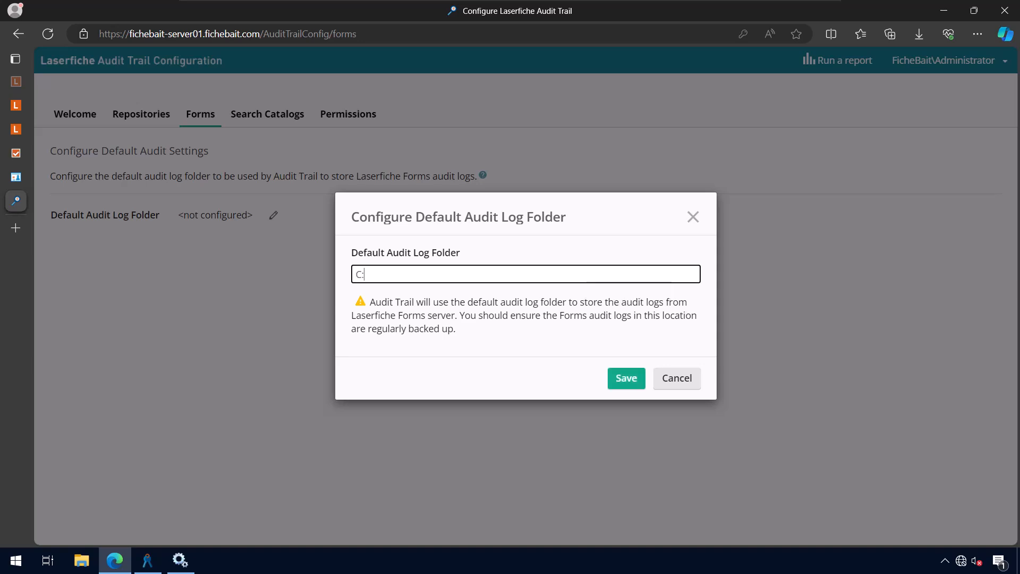
pyautogui.write('\\Laserfiche Form')
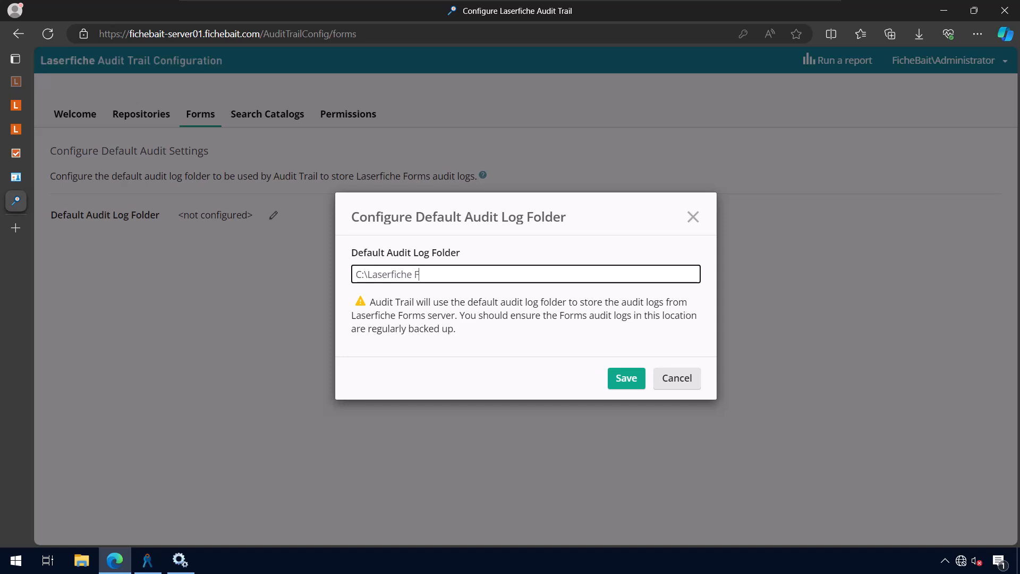
pyautogui.write('s Audit Logs')
pyautogui.press('Return')
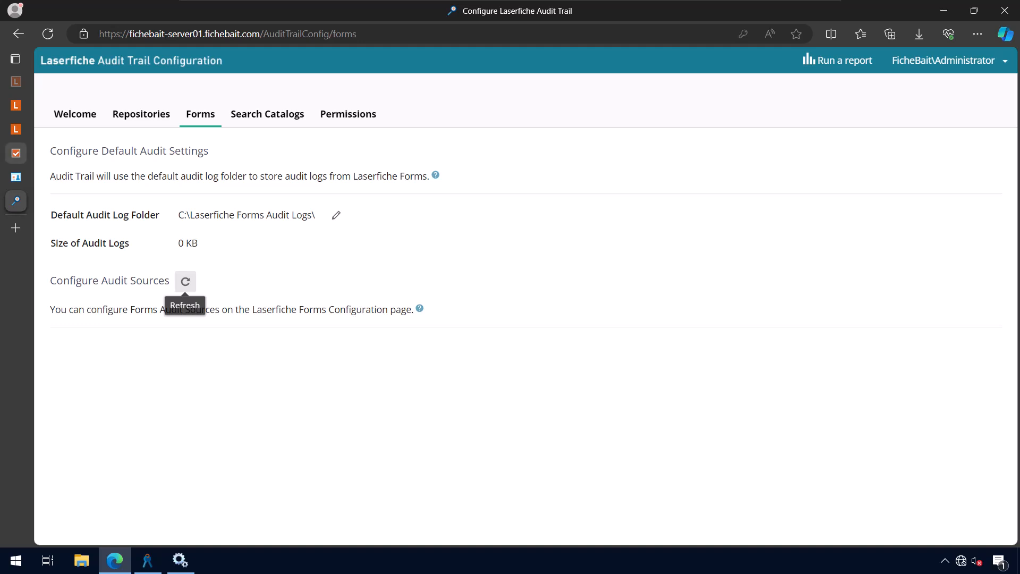
pyautogui.click(16, 153)
# Copy the server host name fichebait-server01.fichebait.com from the Audit Trail web address
pyautogui.scroll(6, 478, 292)
pyautogui.scroll(1, 478, 292)
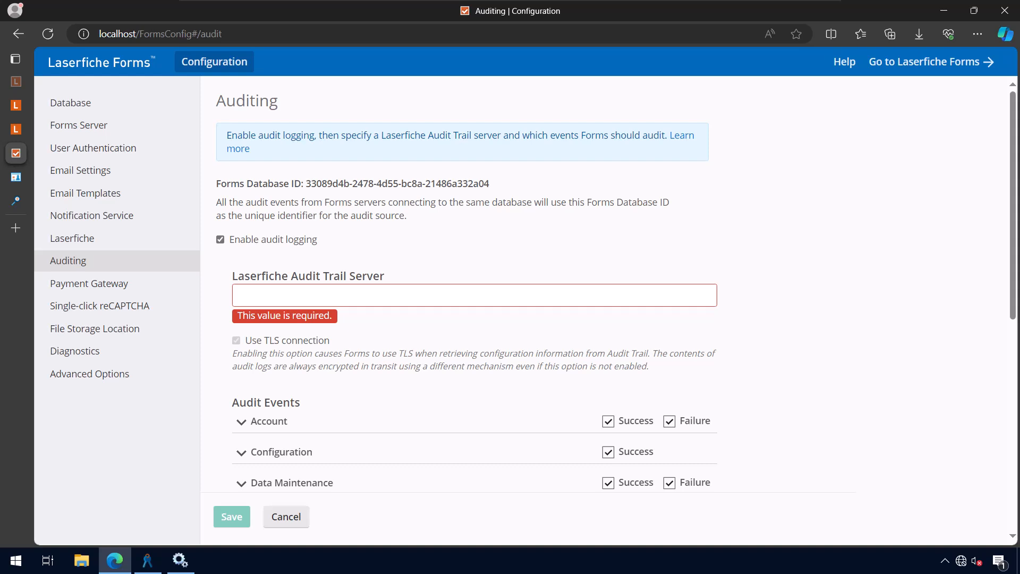
pyautogui.click(16, 201)
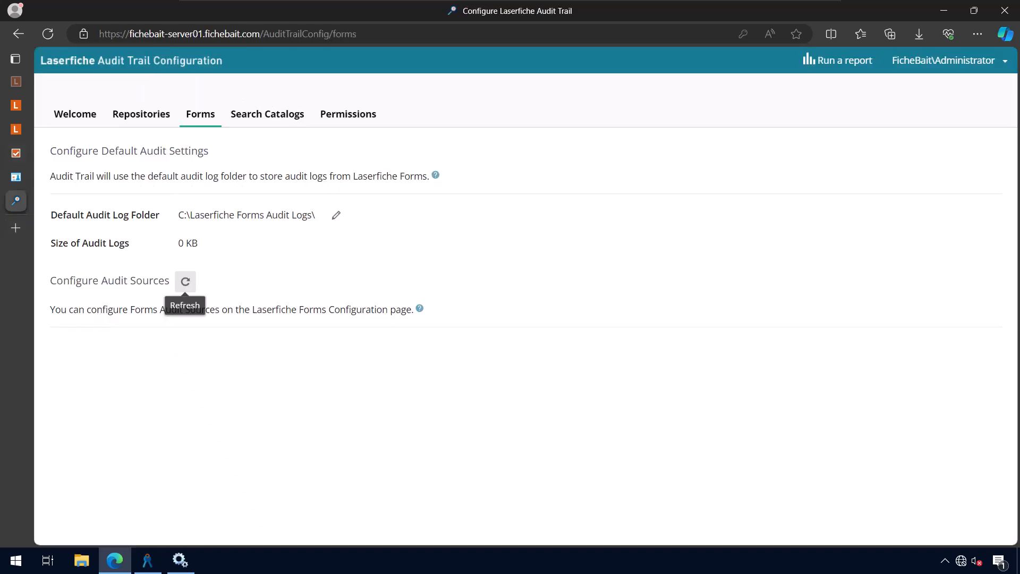
pyautogui.click(246, 33)
pyautogui.click(246, 34)
pyautogui.moveTo(260, 34); pyautogui.dragTo(129, 34)
pyautogui.hotkey('ctrl', 'c')
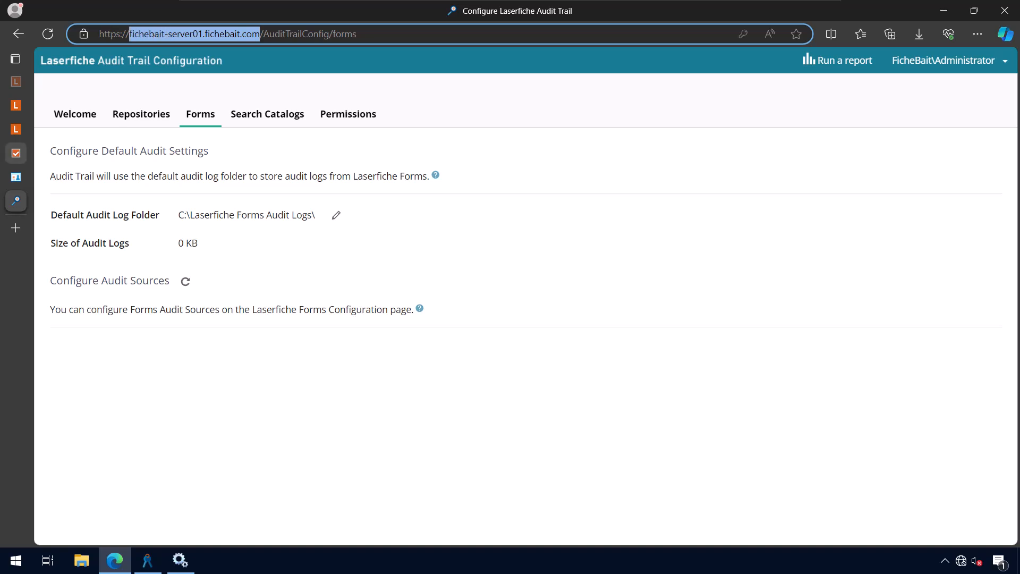
# Paste the host name as the Forms Laserfiche Audit Trail Server and save the auditing settings
pyautogui.click(16, 153)
pyautogui.hotkey('ctrl', 'v')
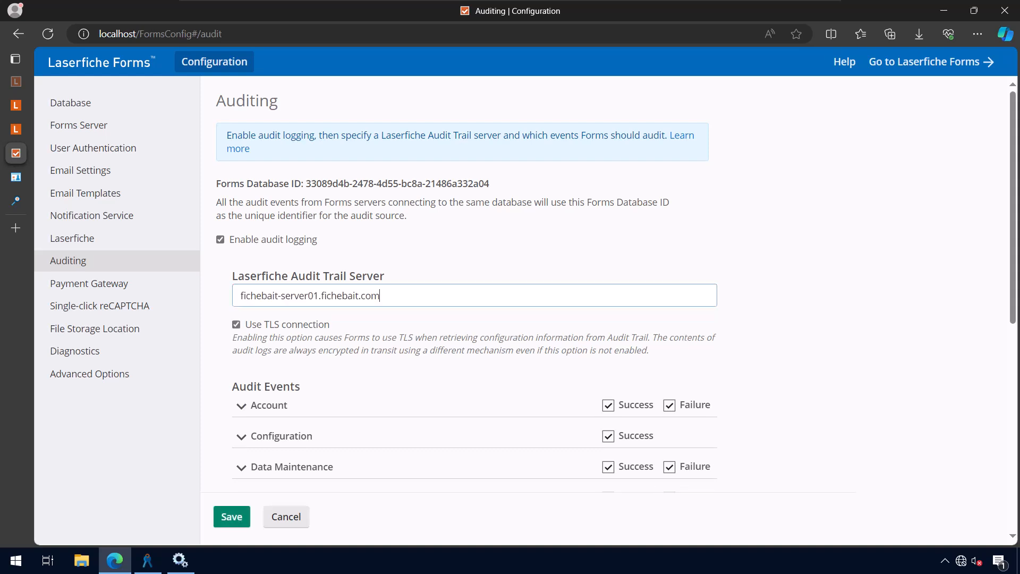
pyautogui.scroll(-1, 473, 308)
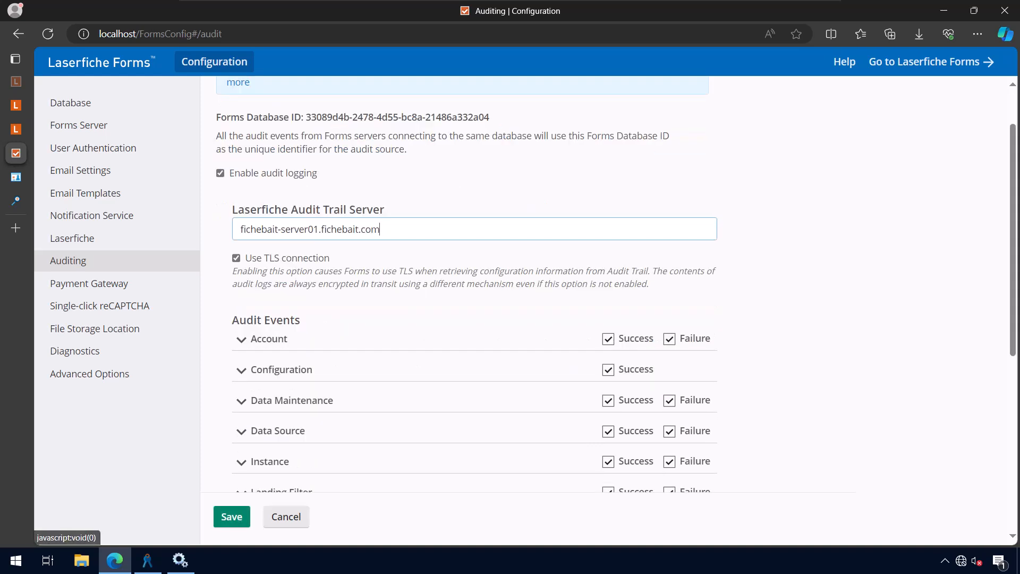
pyautogui.scroll(-5, 473, 308)
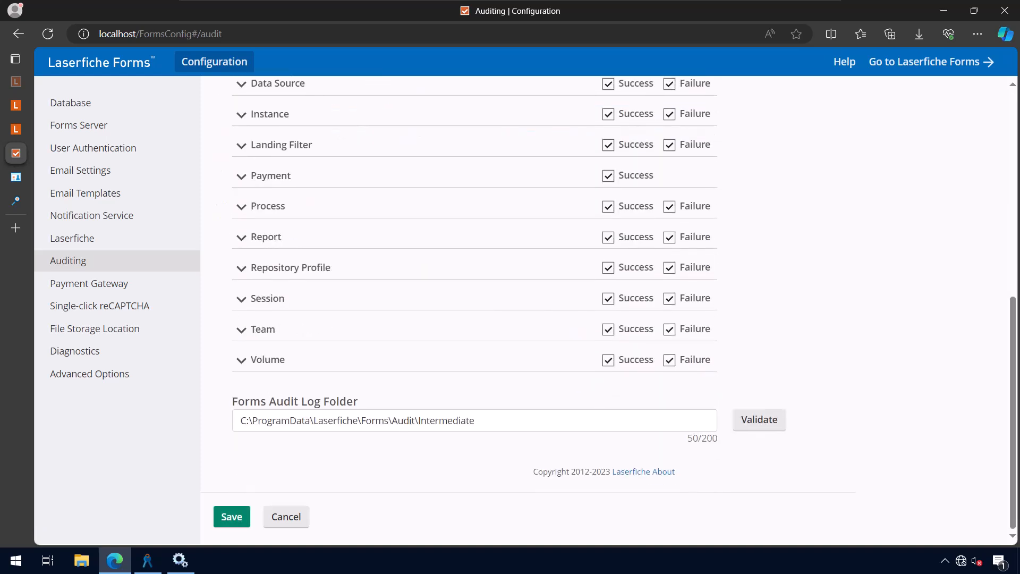
pyautogui.click(231, 516)
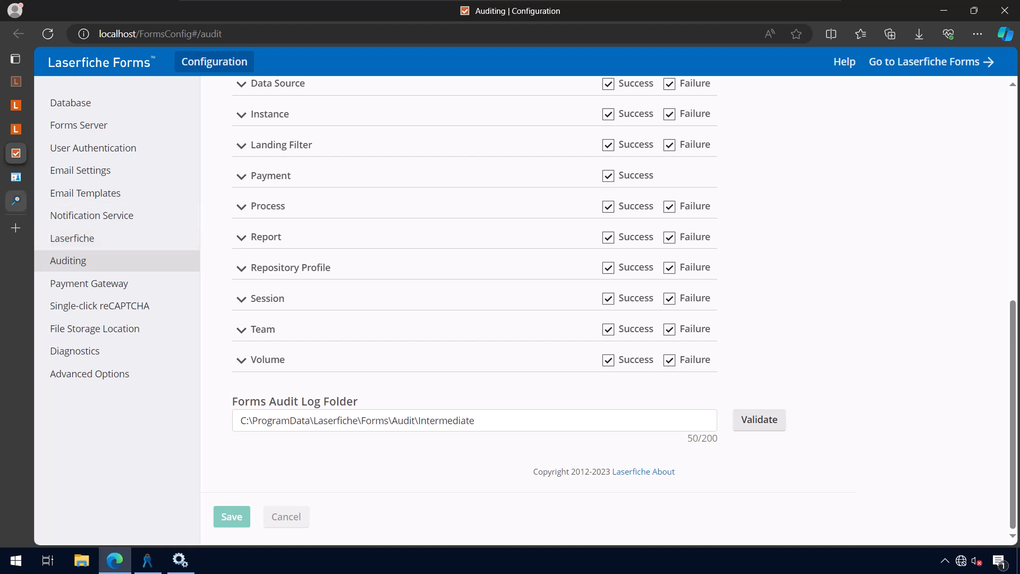
pyautogui.moveTo(16, 201)
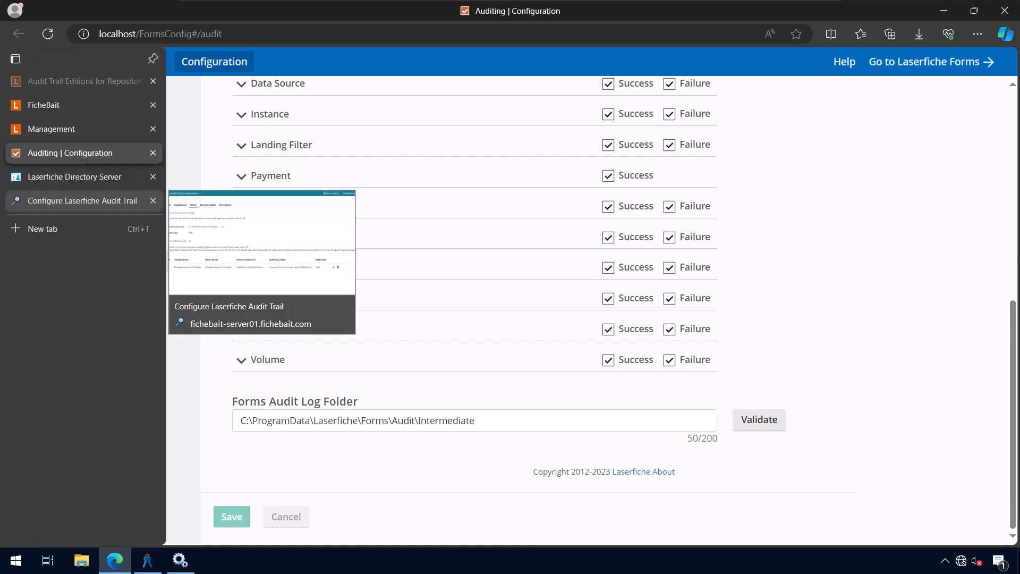
# Check the Forms server in the Audit Trail sources list, then view the Repositories page
pyautogui.click(80, 201)
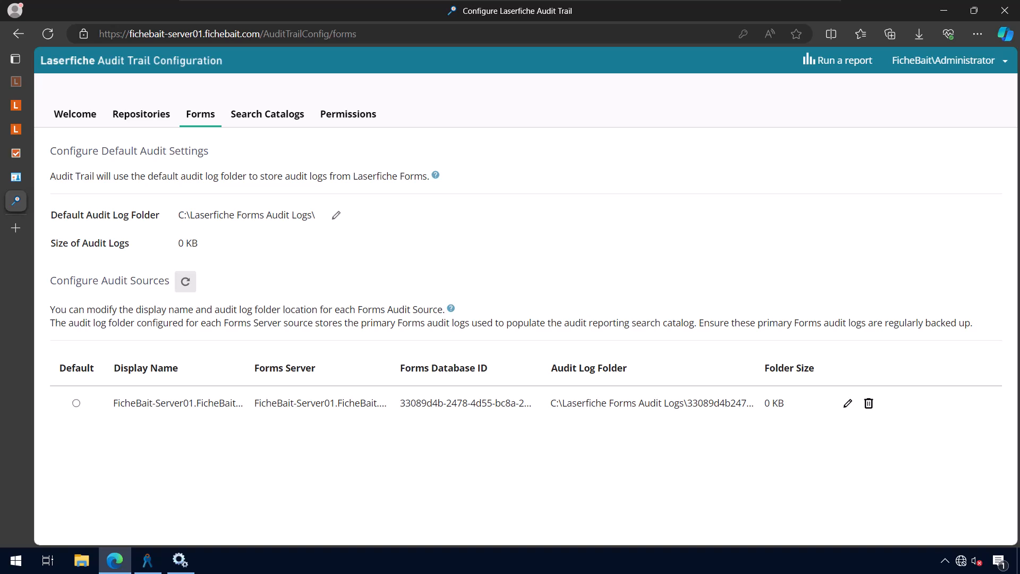
pyautogui.click(141, 113)
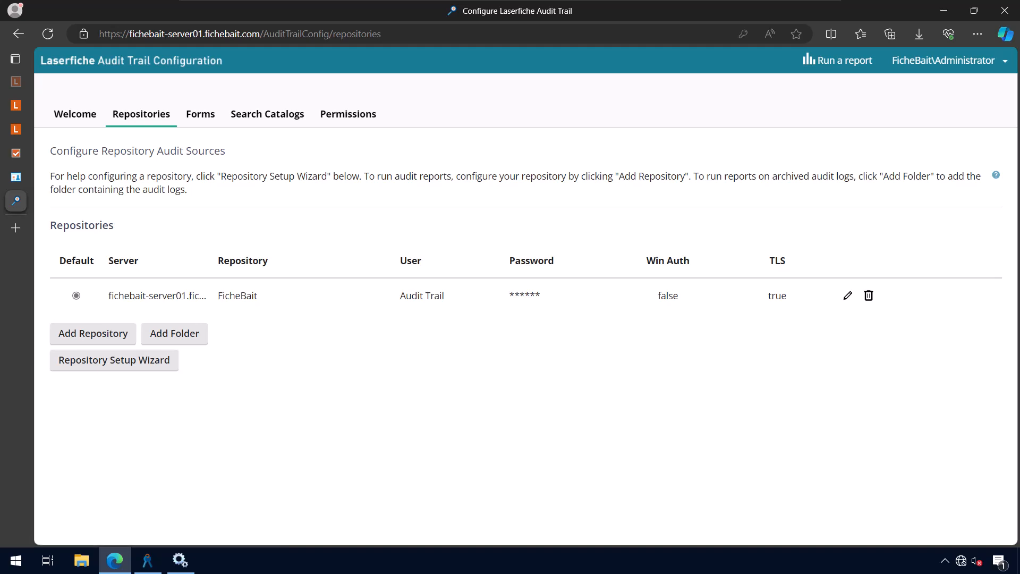
# Review the localhost:5053 search engine and its catalogs, then view the Permissions page
pyautogui.click(267, 114)
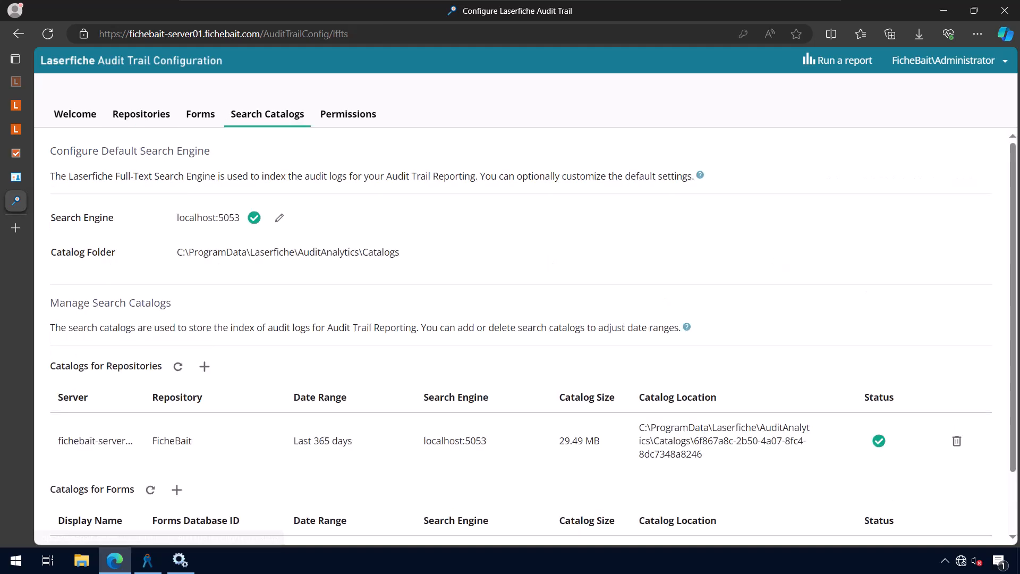
pyautogui.scroll(-3, 521, 336)
pyautogui.scroll(1, 520, 336)
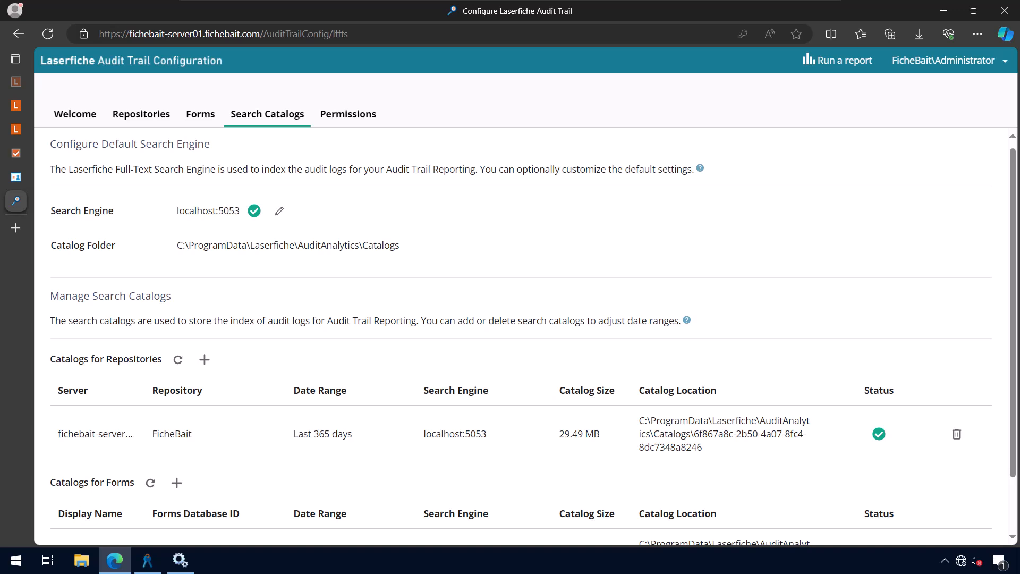
pyautogui.moveTo(176, 210); pyautogui.dragTo(240, 210)
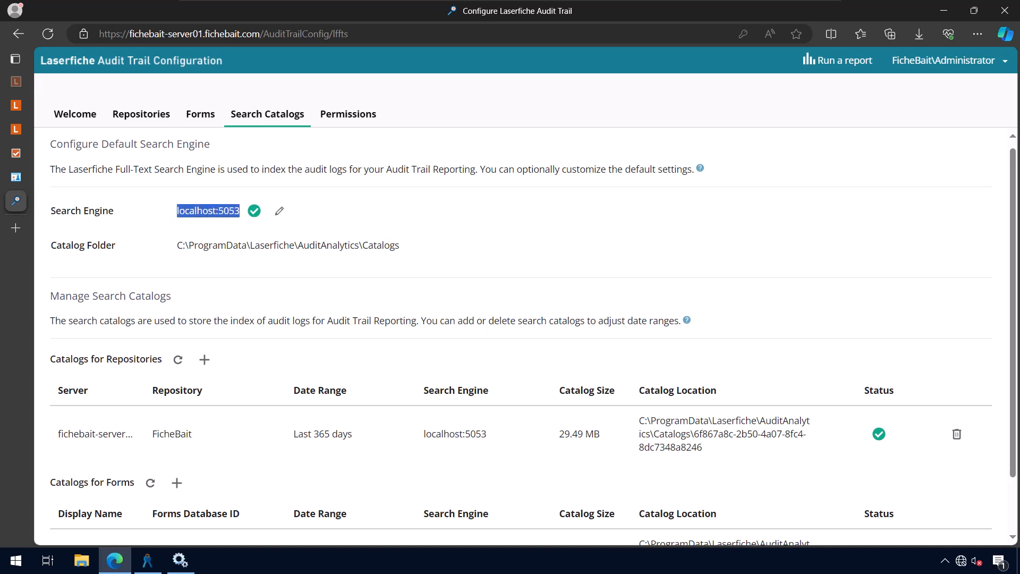
pyautogui.click(297, 227)
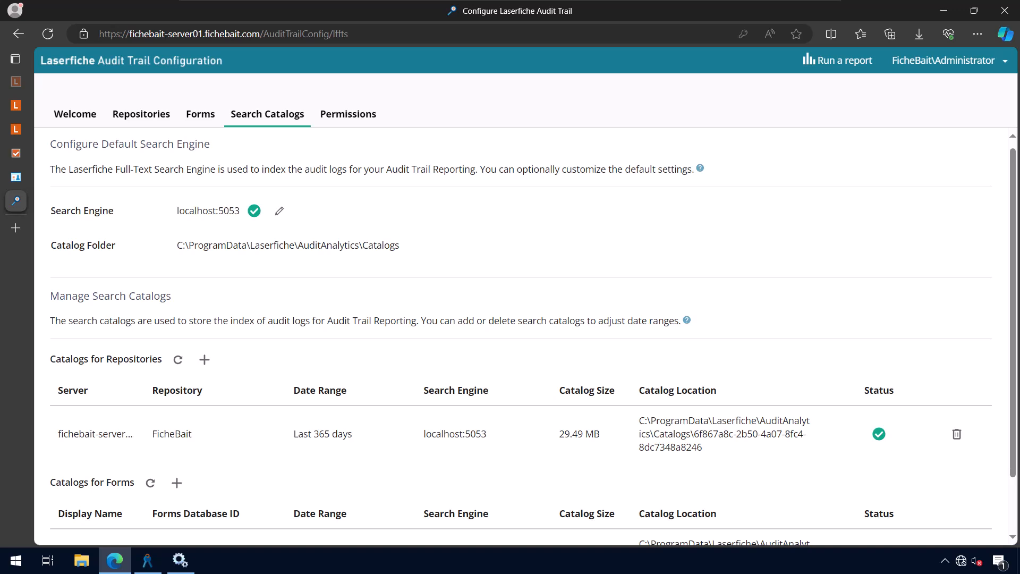
pyautogui.scroll(-1, 510, 335)
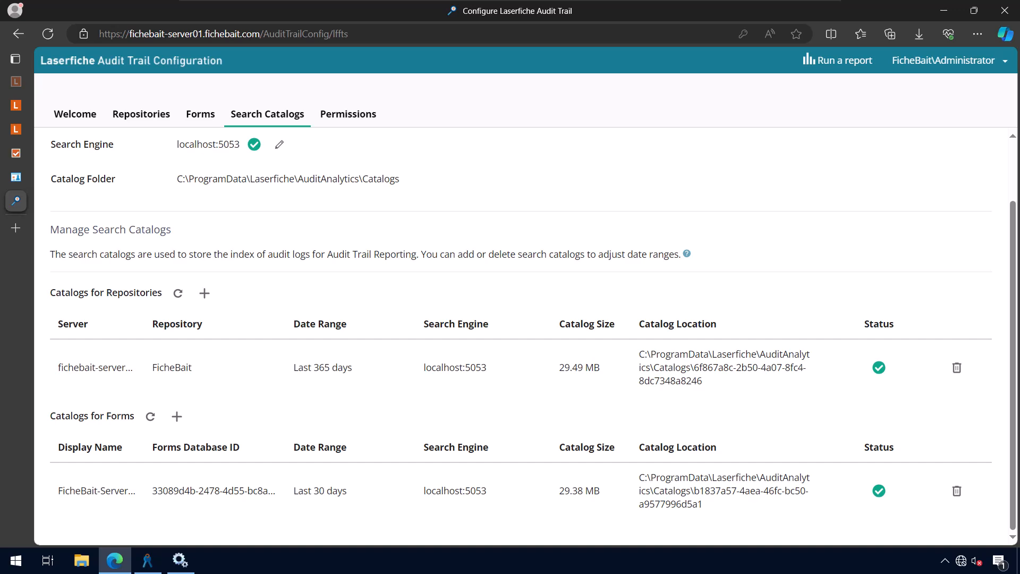
pyautogui.scroll(2, 521, 335)
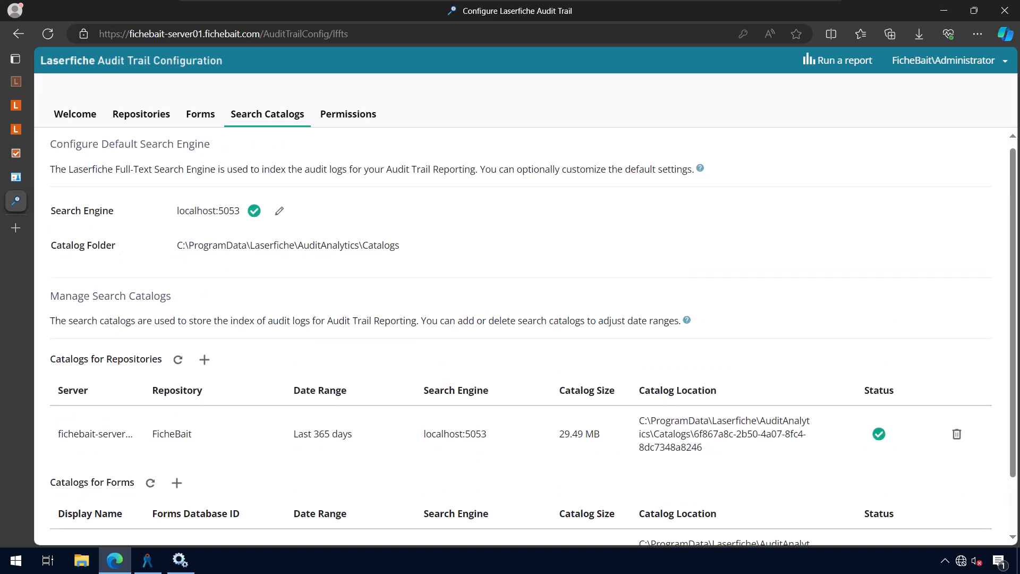
pyautogui.scroll(-2, 521, 334)
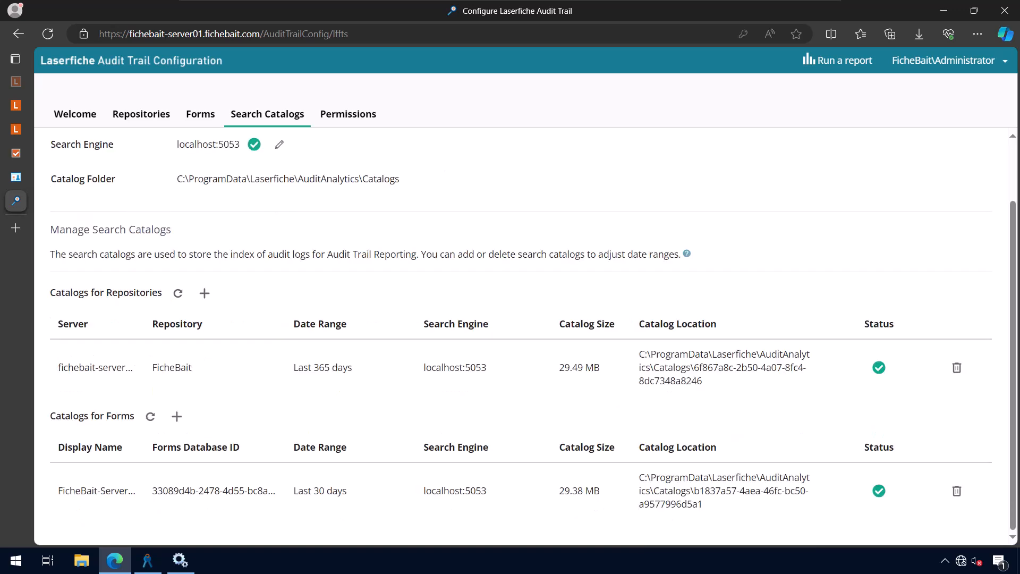
pyautogui.scroll(2, 521, 335)
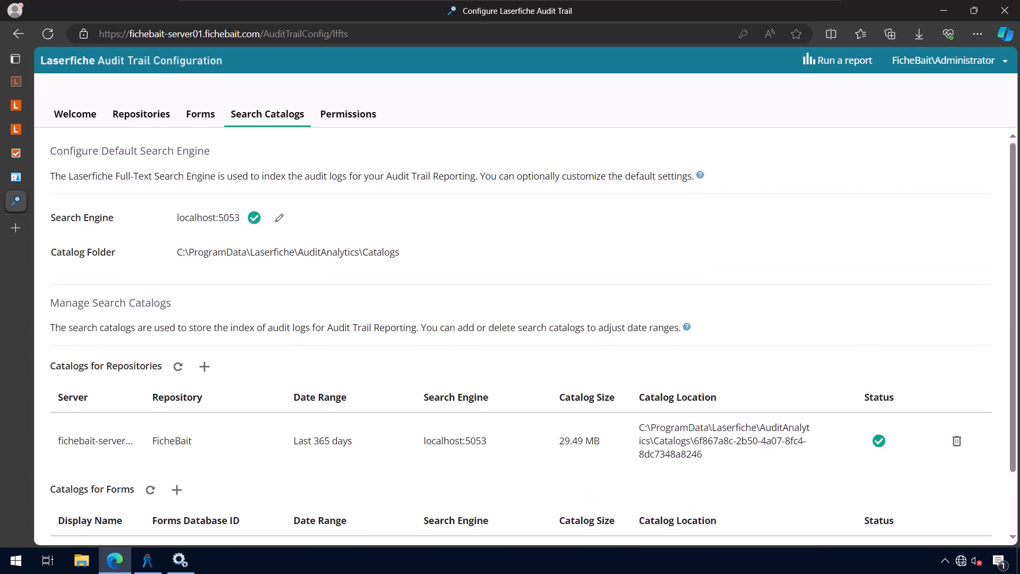
pyautogui.click(348, 114)
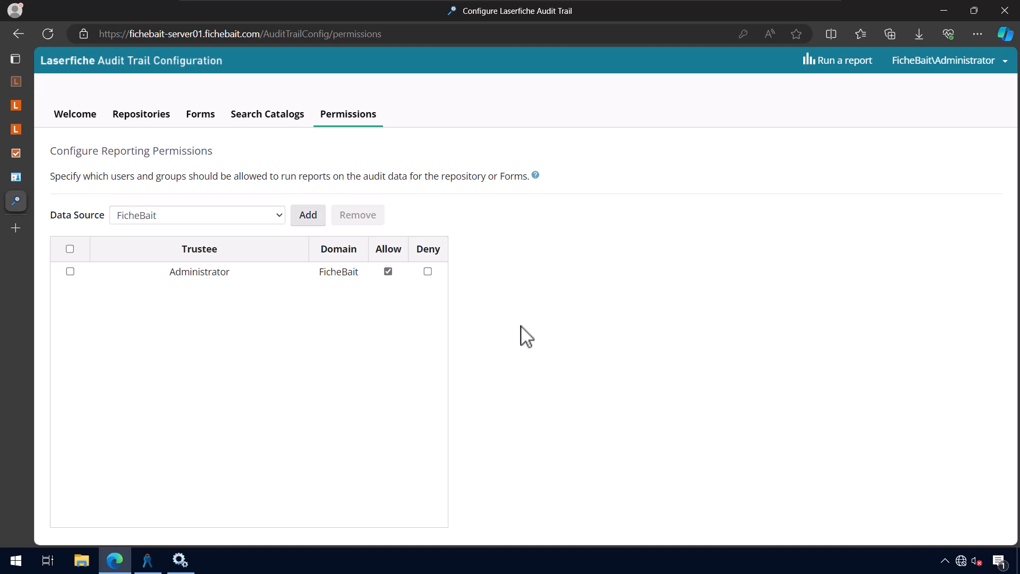
# Open the repository Settings properties at the External URLs tab in the Administration Console
pyautogui.click(157, 562)
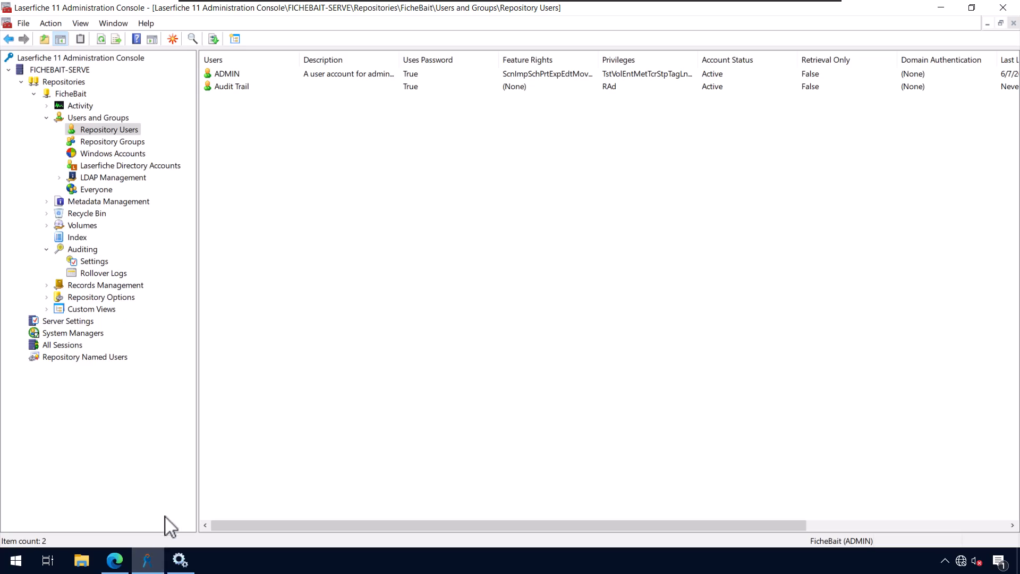
pyautogui.click(47, 298)
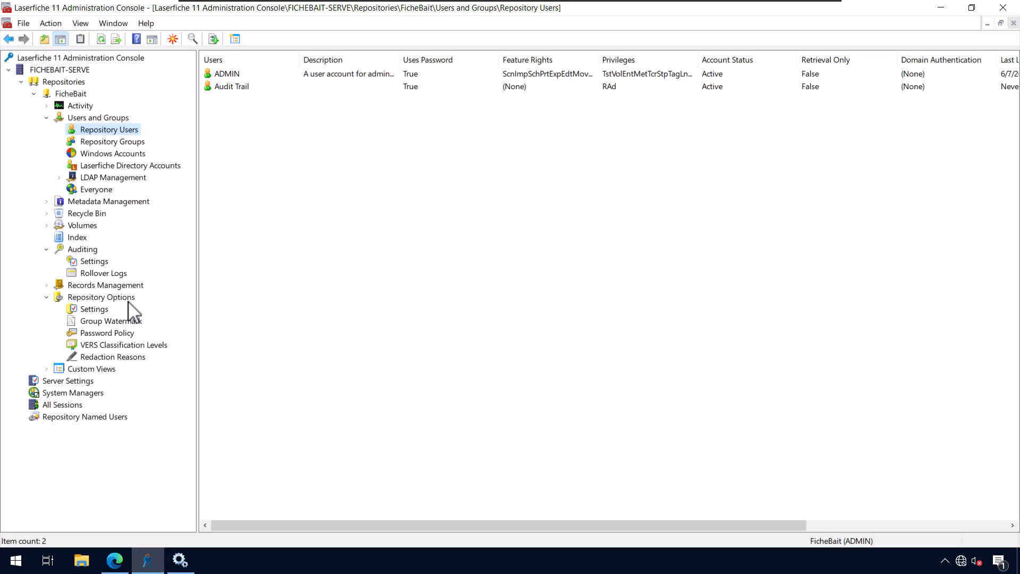
pyautogui.rightClick(113, 310)
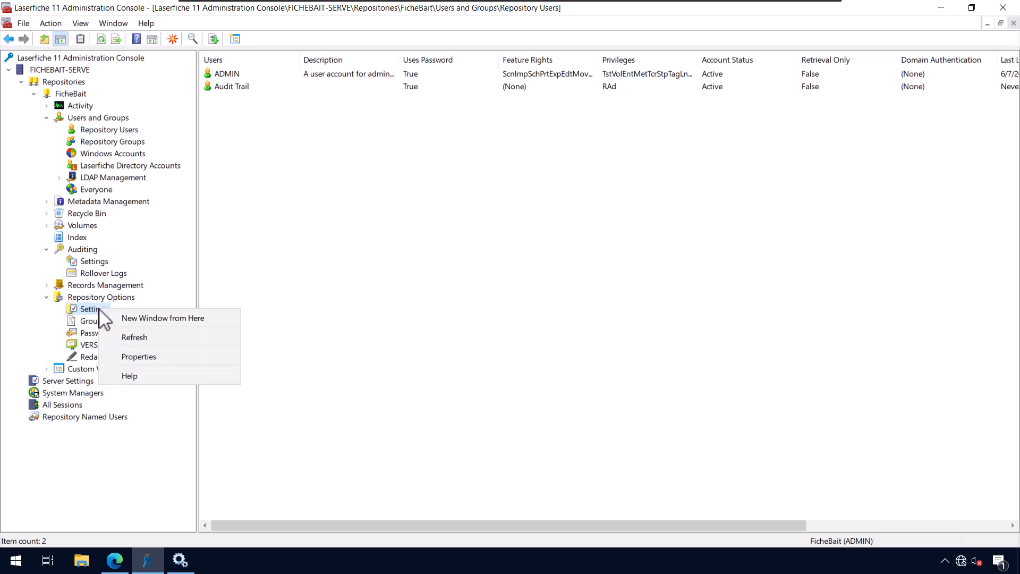
pyautogui.click(147, 359)
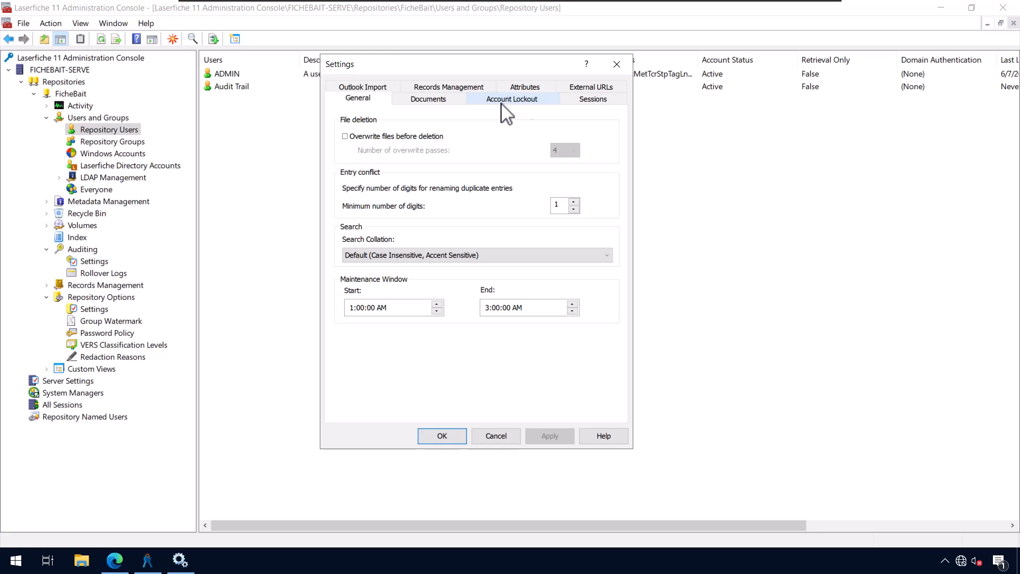
pyautogui.click(586, 91)
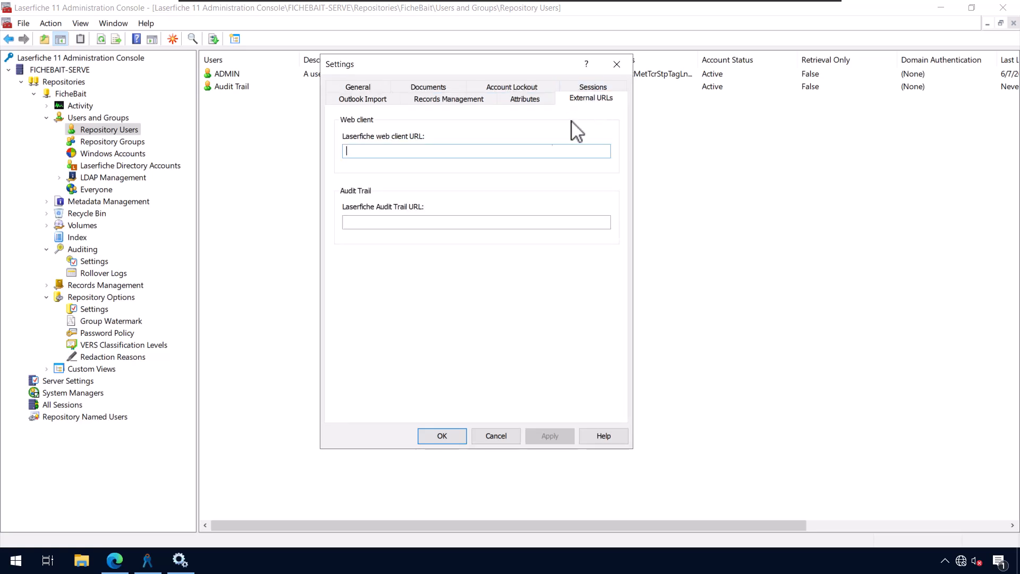
pyautogui.click(444, 222)
pyautogui.write('https://')
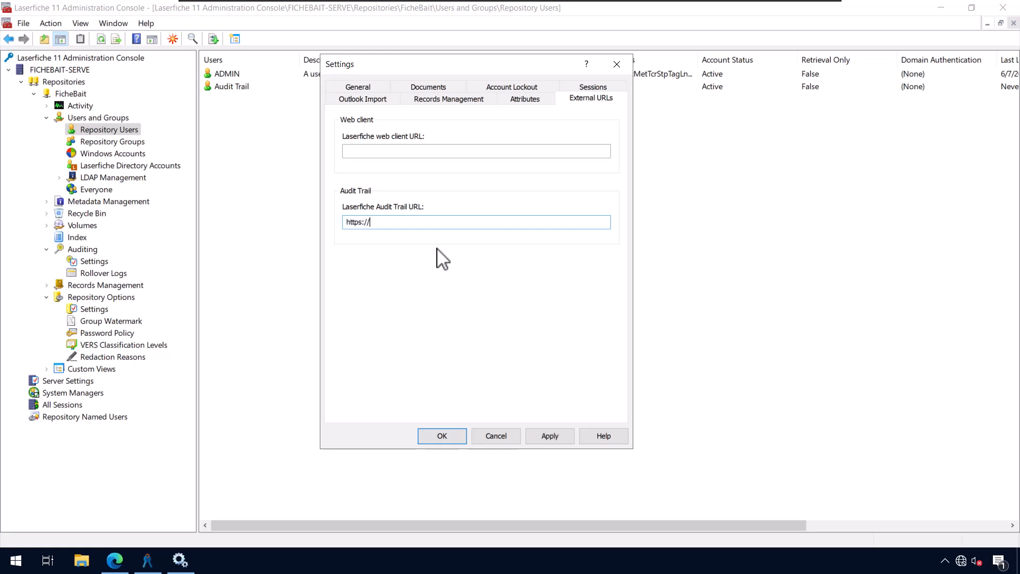
pyautogui.write('fichebait-server01.fichebait.com')
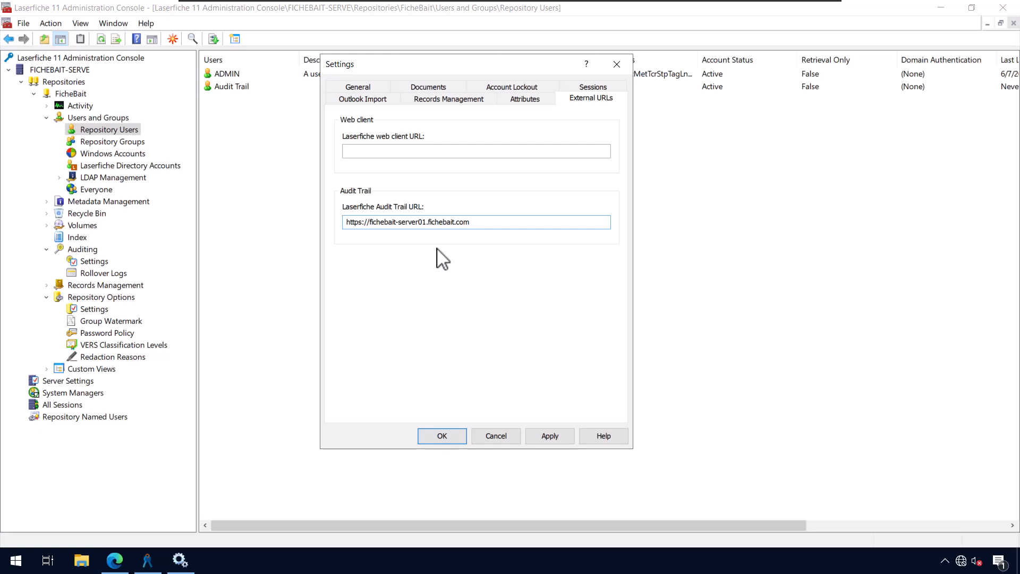
pyautogui.write('/audittrail')
# Apply and save the Audit Trail URL, then minimize the console and browser
pyautogui.click(551, 436)
pyautogui.click(449, 438)
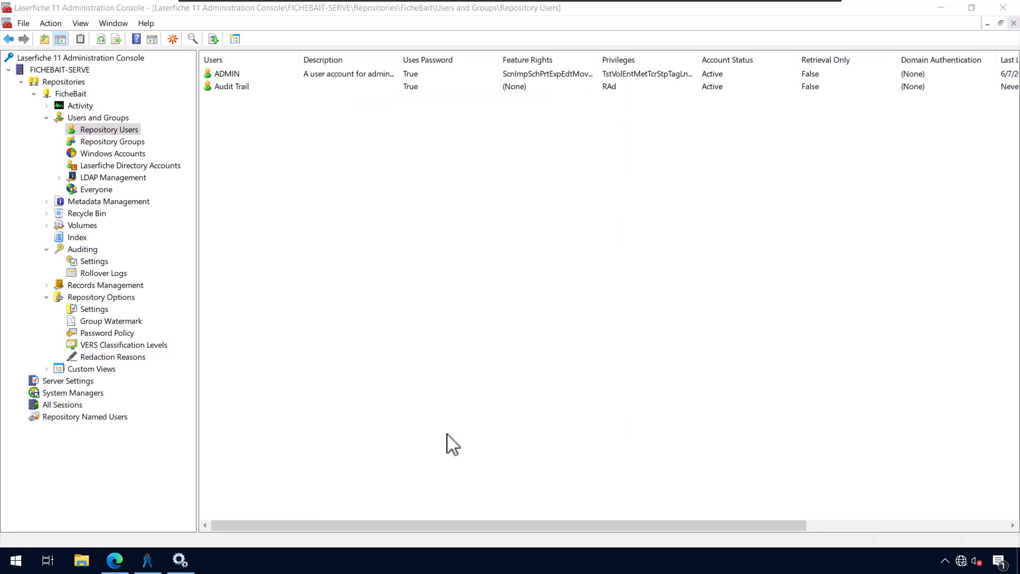
pyautogui.click(940, 7)
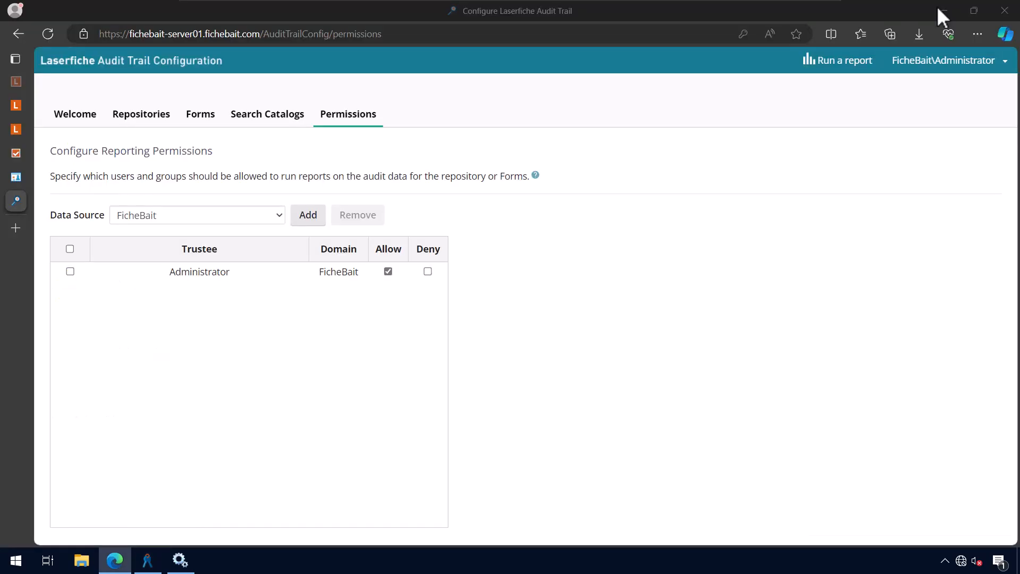
pyautogui.click(947, 14)
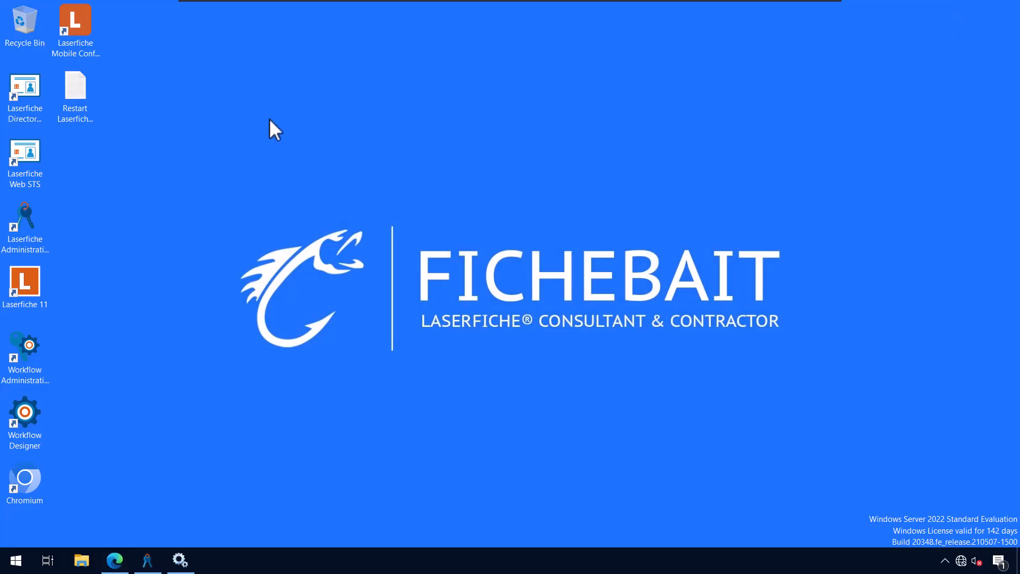
# Launch the Laserfiche 11 client and sign in to FicheBait as admin with its password
pyautogui.doubleClick(36, 279)
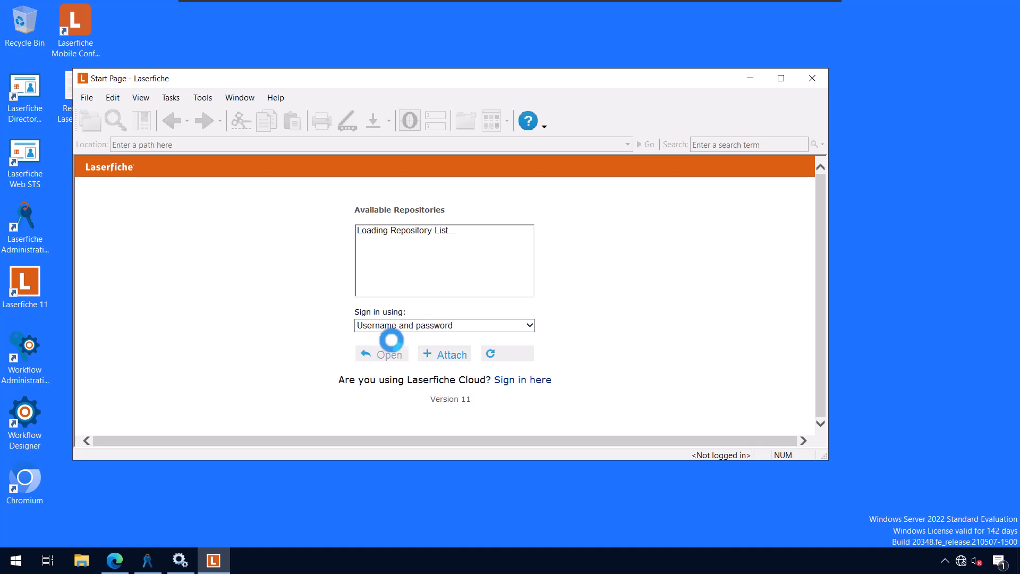
pyautogui.click(382, 353)
pyautogui.write('admin')
pyautogui.press('Tab')
pyautogui.write('aaserfiche')
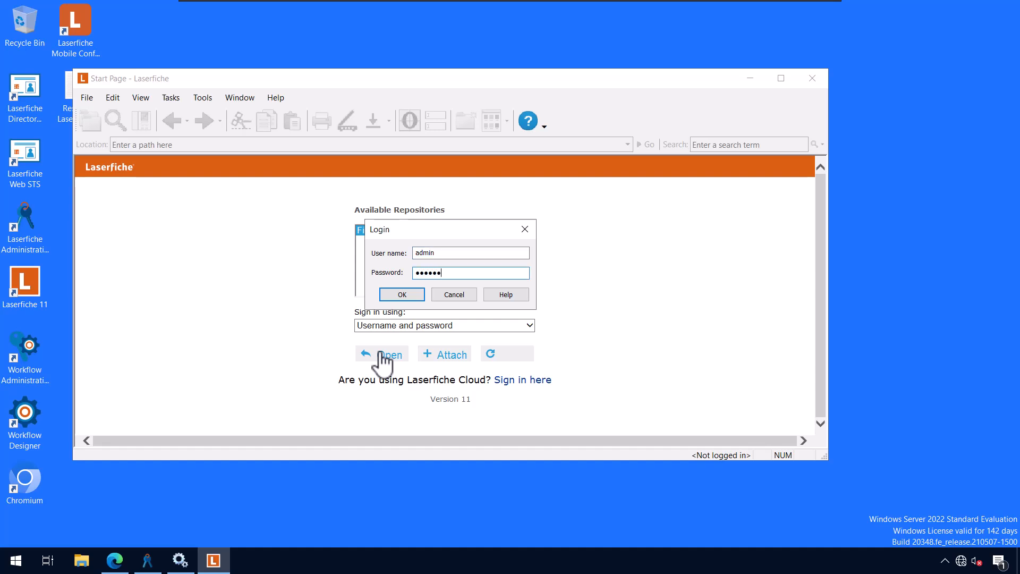
pyautogui.press('Return')
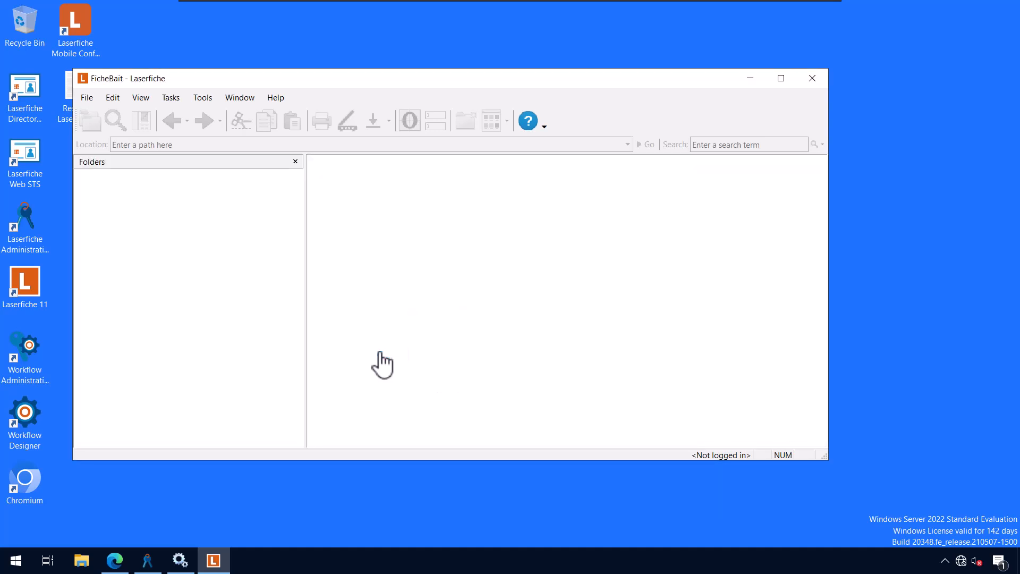
# Select the Test Delete document and run its Audit Report from the Tasks menu
pyautogui.click(444, 340)
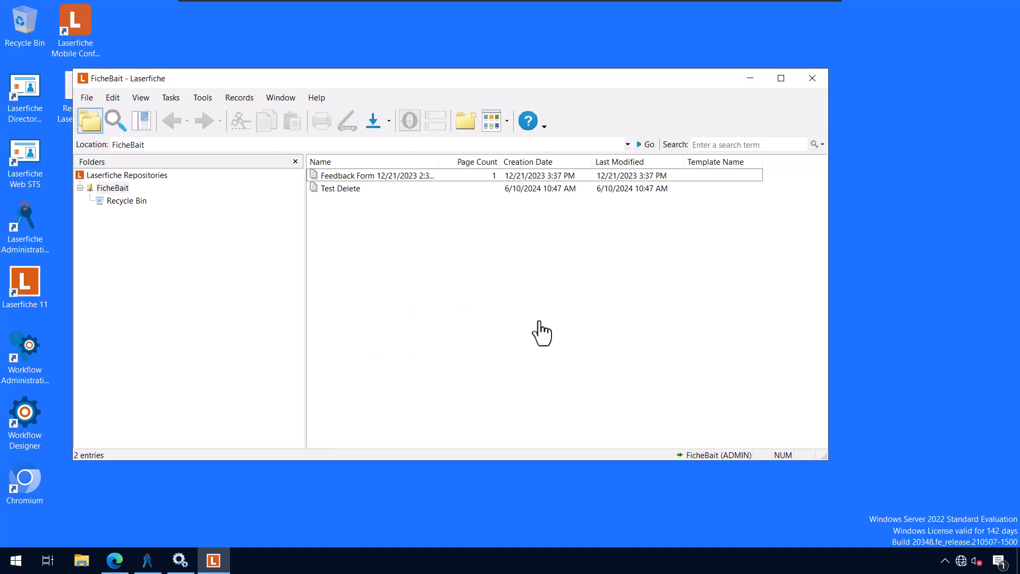
pyautogui.click(345, 189)
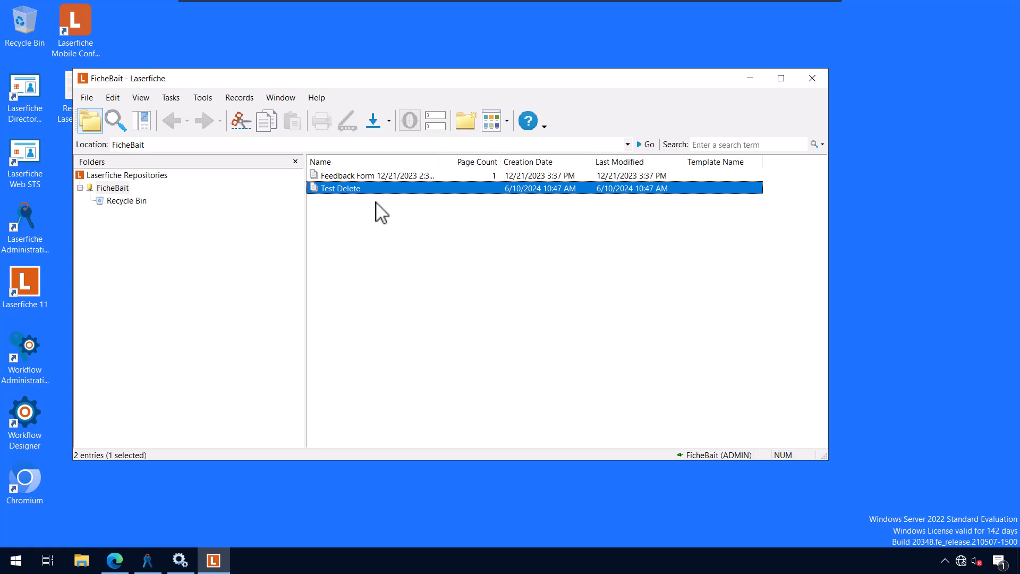
pyautogui.click(171, 98)
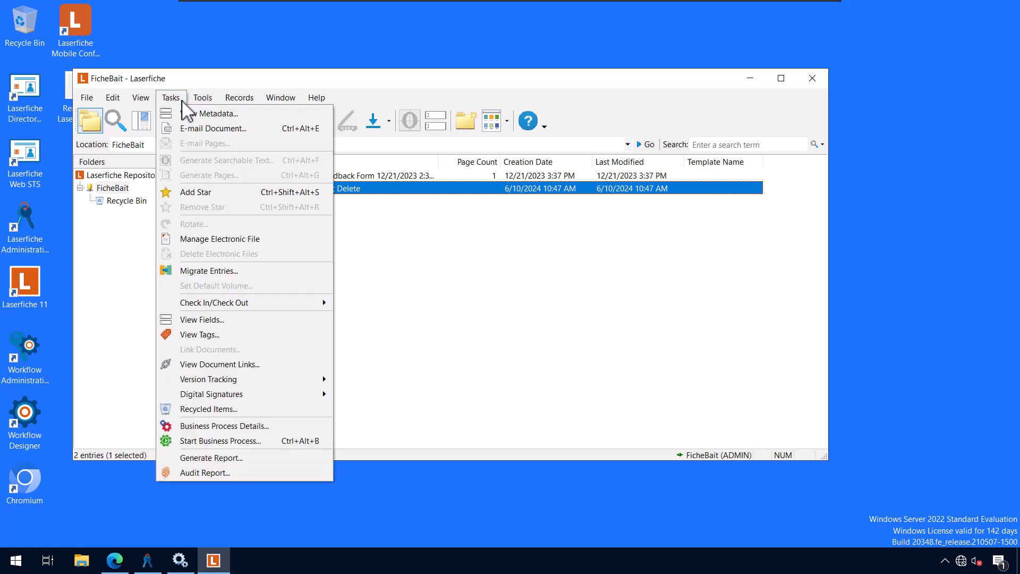
pyautogui.click(237, 471)
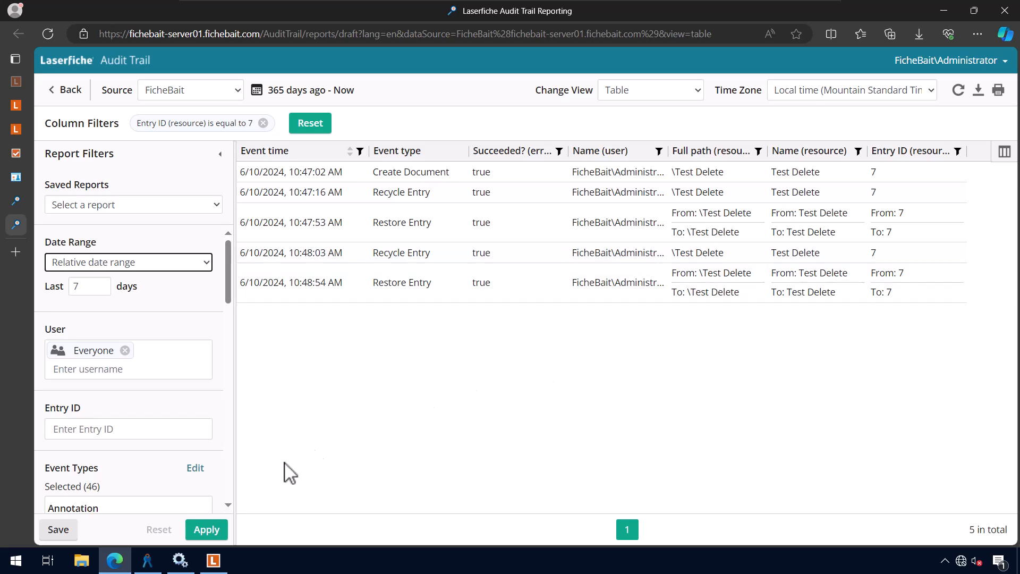
# Launch Laserfiche Web Client 11.0 Configuration from the Start menu's Laserfiche folder and select its address
pyautogui.click(21, 560)
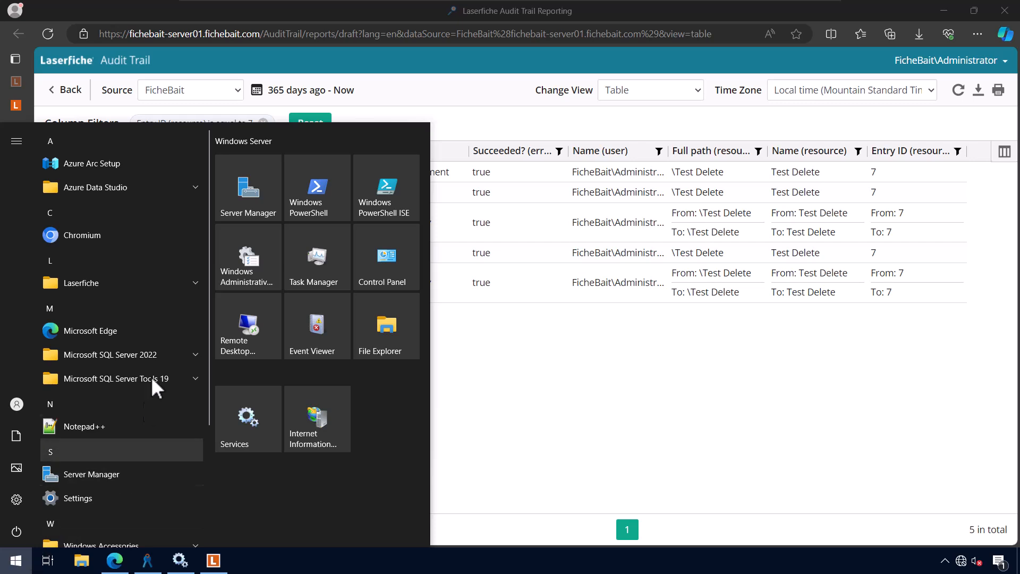
pyautogui.click(155, 286)
pyautogui.scroll(-5, 172, 358)
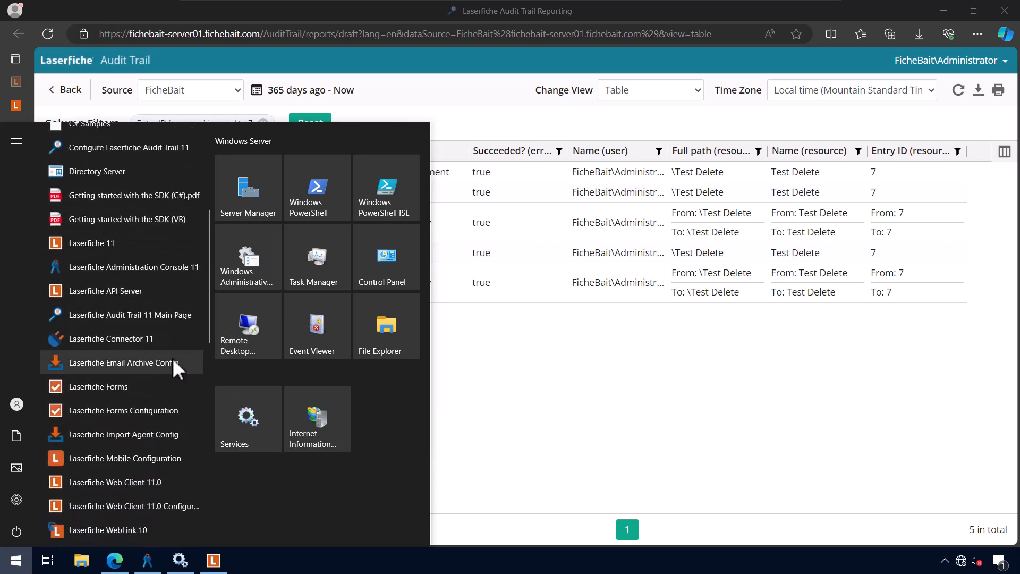
pyautogui.scroll(-3, 172, 358)
pyautogui.click(158, 438)
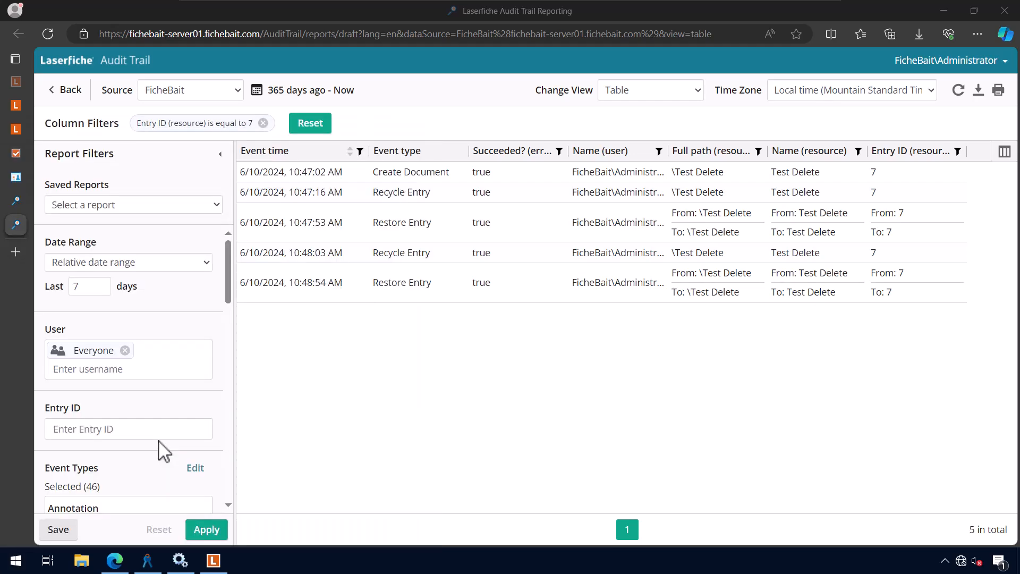
pyautogui.click(254, 36)
pyautogui.click(254, 36)
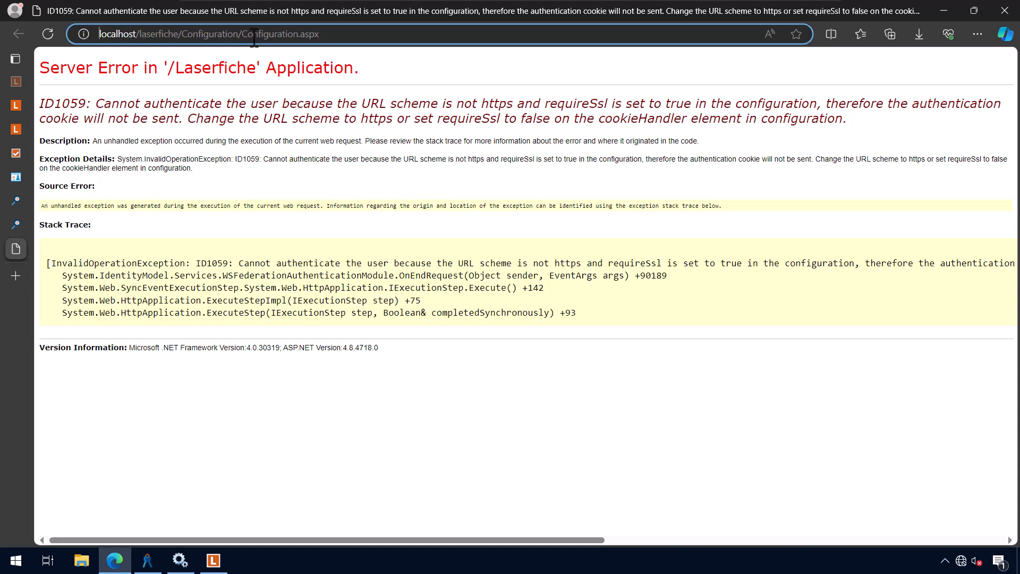
# Reload over https, sign in as administrator, confirm Audit Trail is ON, and open FicheBait's documents
pyautogui.write('https://')
pyautogui.press('Return')
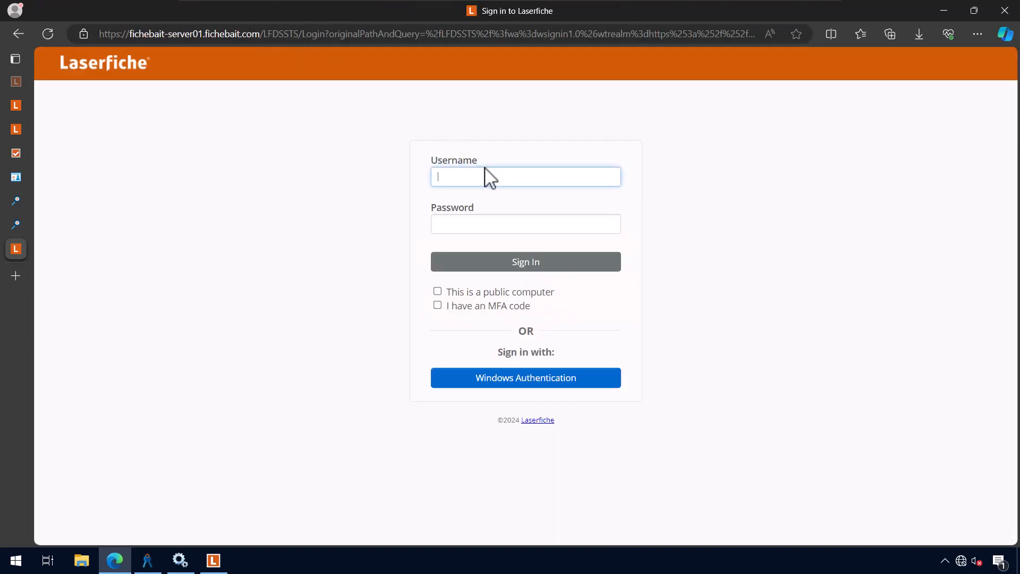
pyautogui.click(497, 181)
pyautogui.click(511, 221)
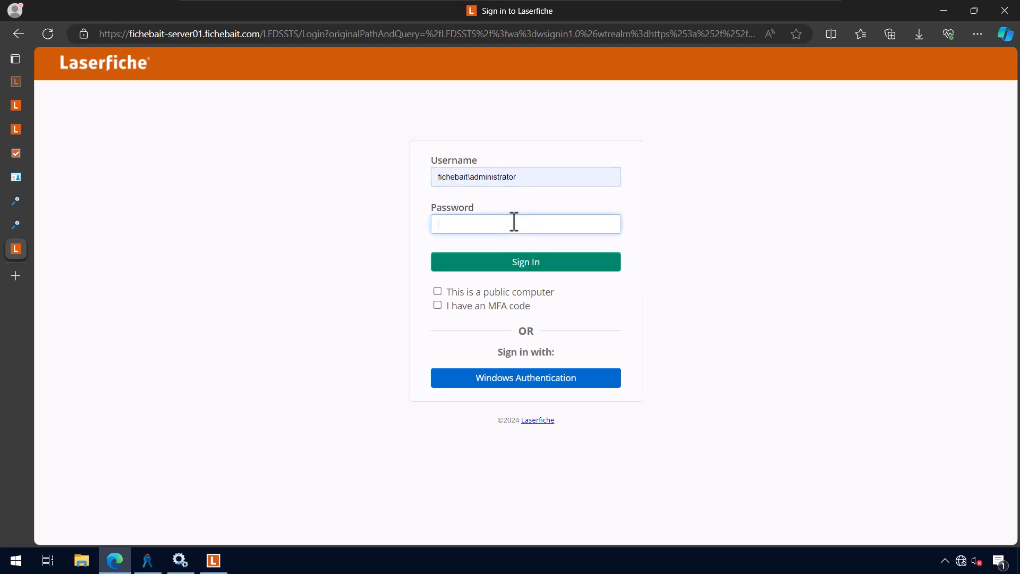
pyautogui.write('**********')
pyautogui.press('Return')
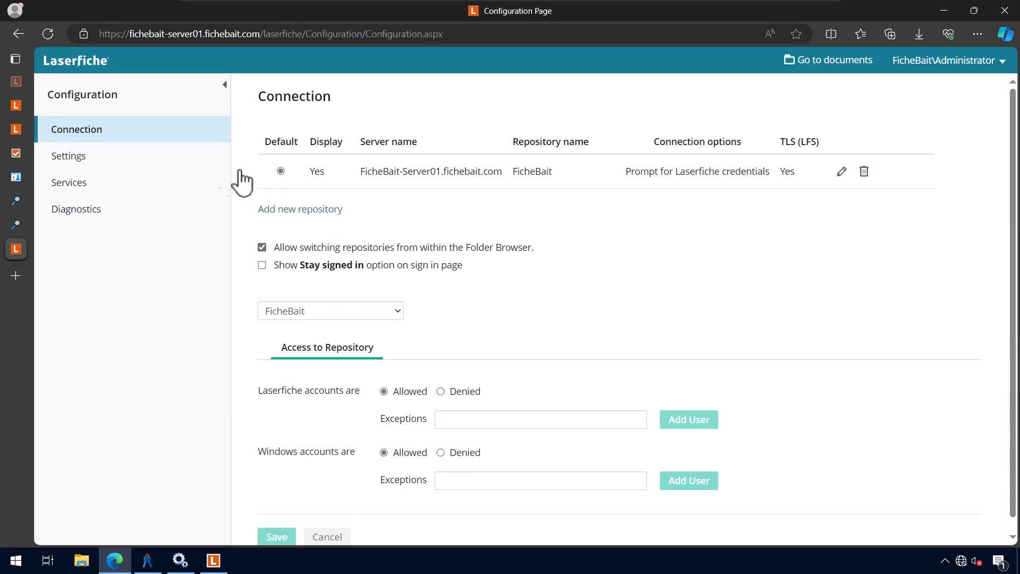
pyautogui.click(118, 198)
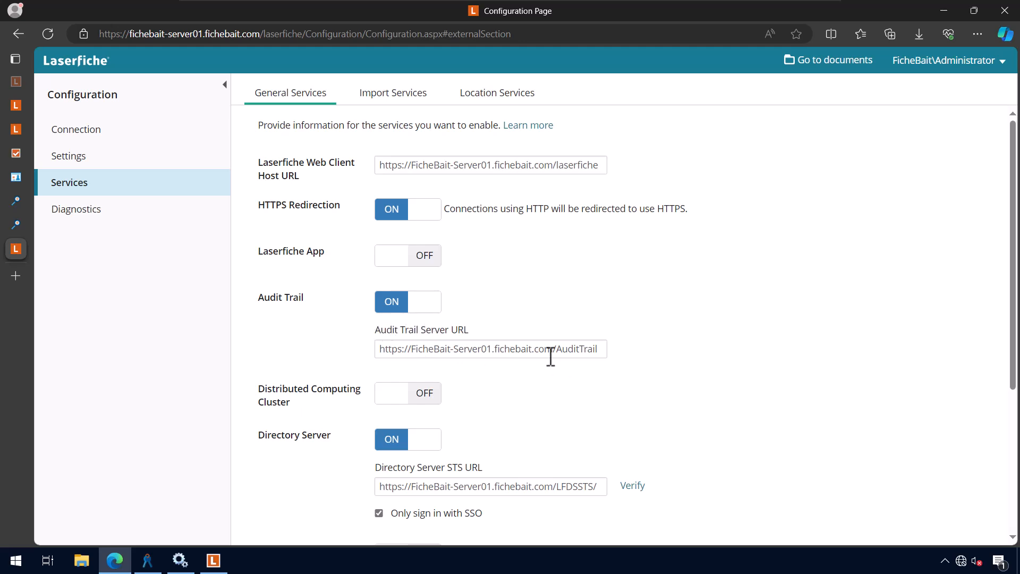
pyautogui.click(839, 69)
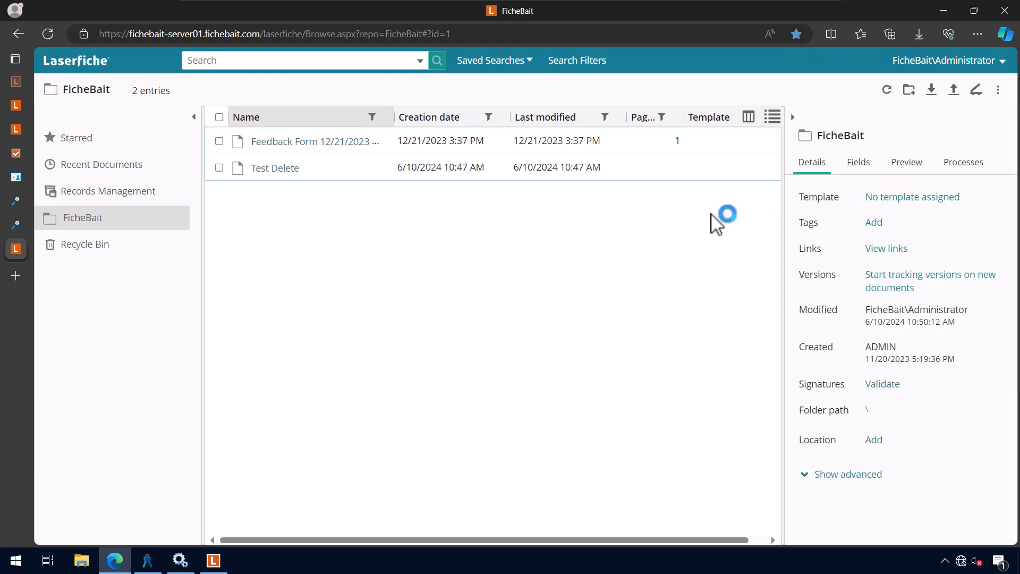
# Select the Test Delete document and review its Audit Report and More Actions options
pyautogui.click(589, 173)
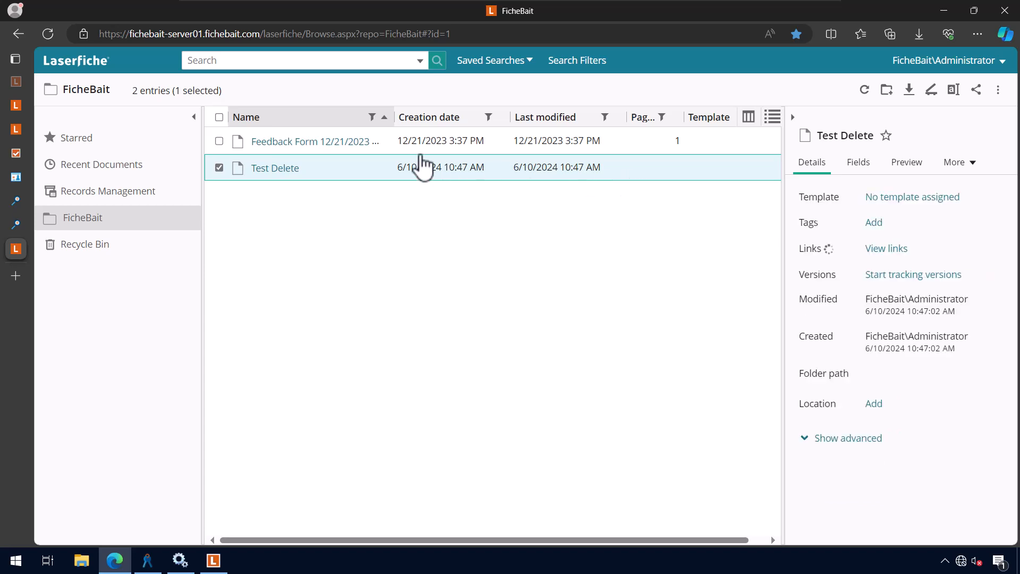
pyautogui.rightClick(299, 170)
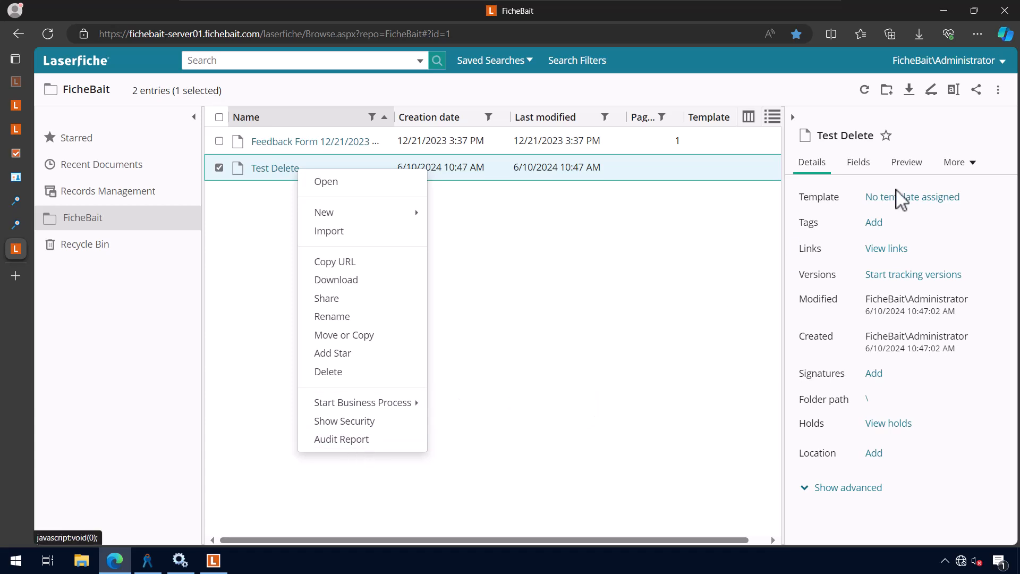
pyautogui.click(999, 90)
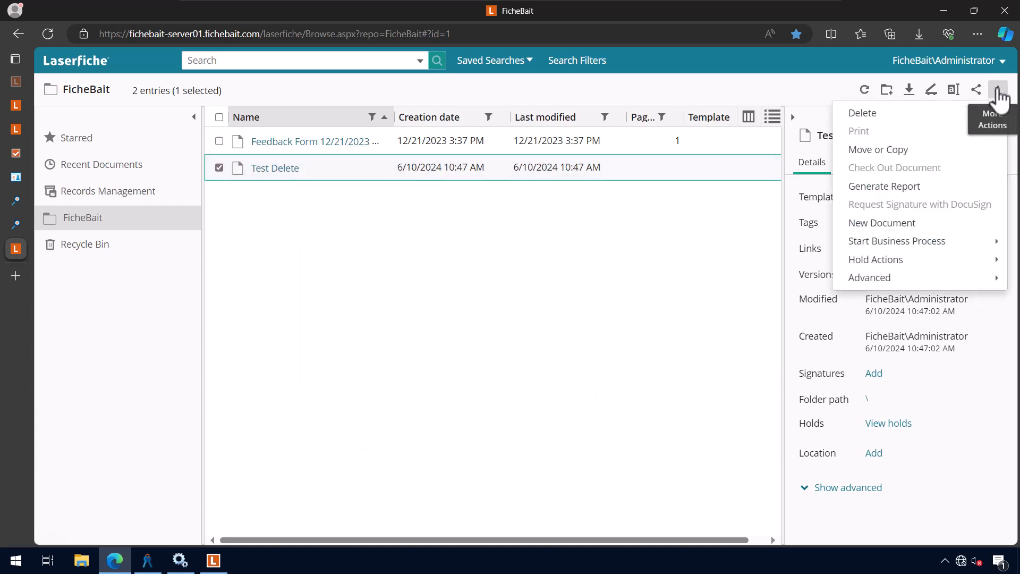
pyautogui.moveTo(904, 248)
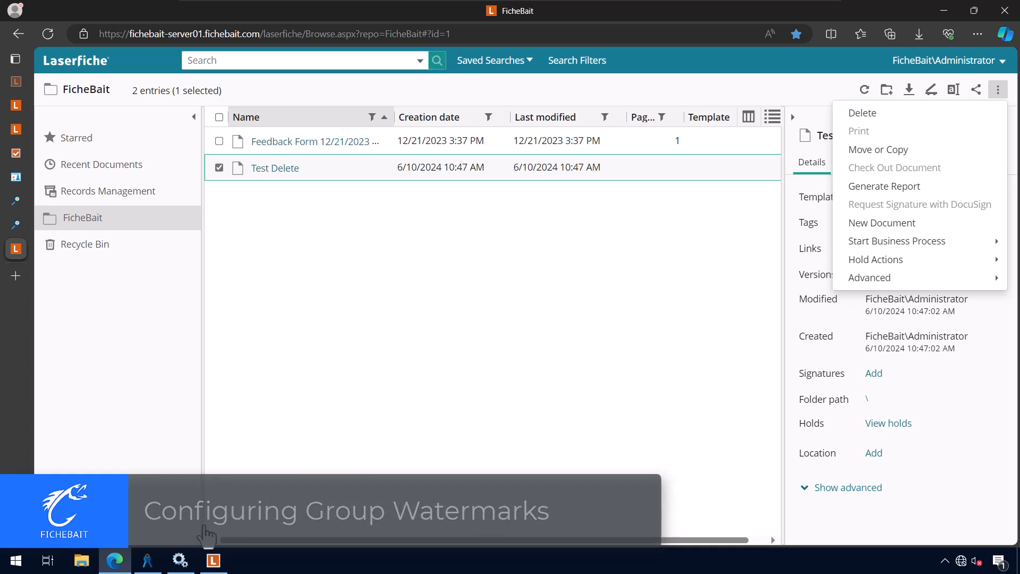
pyautogui.click(148, 563)
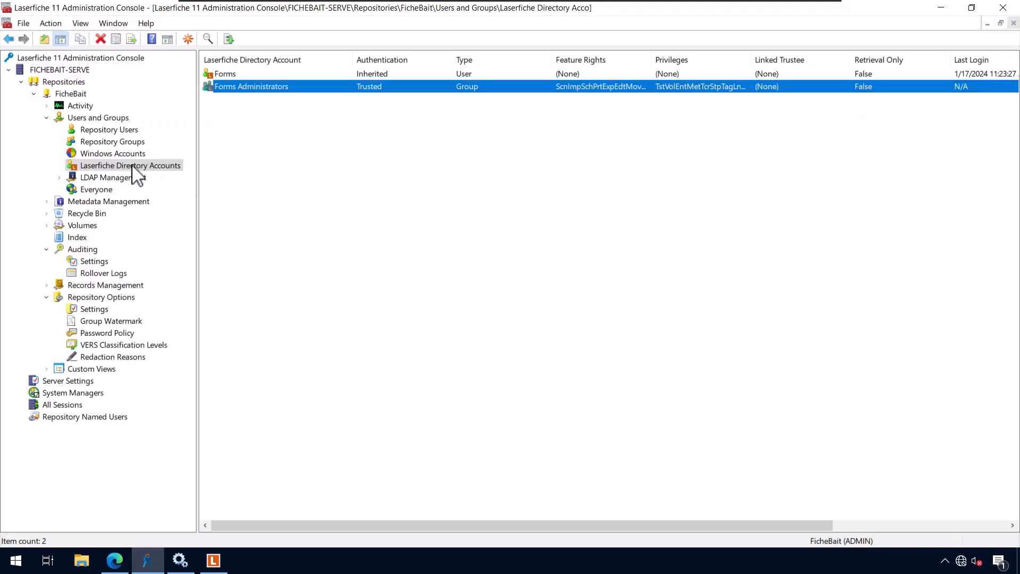
# Open the Forms Administrators group's Properties at the Watermarks tab, which lists no watermarks
pyautogui.rightClick(245, 89)
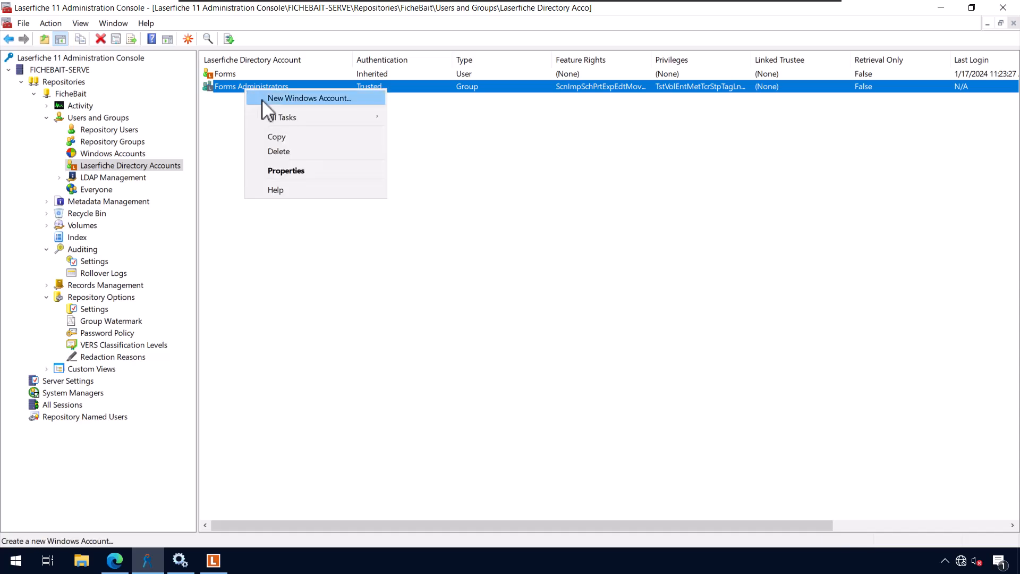
pyautogui.click(308, 171)
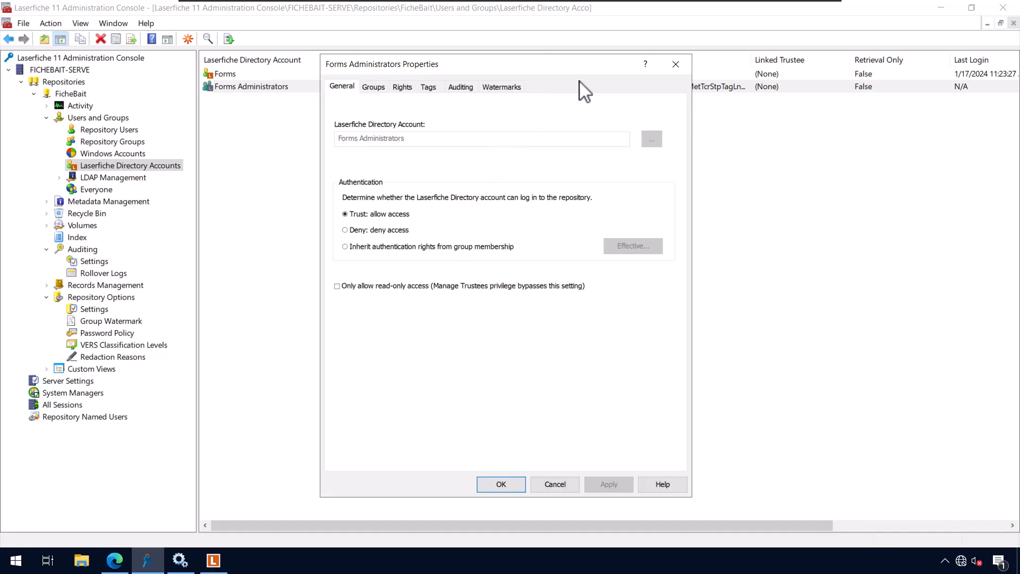
pyautogui.click(505, 87)
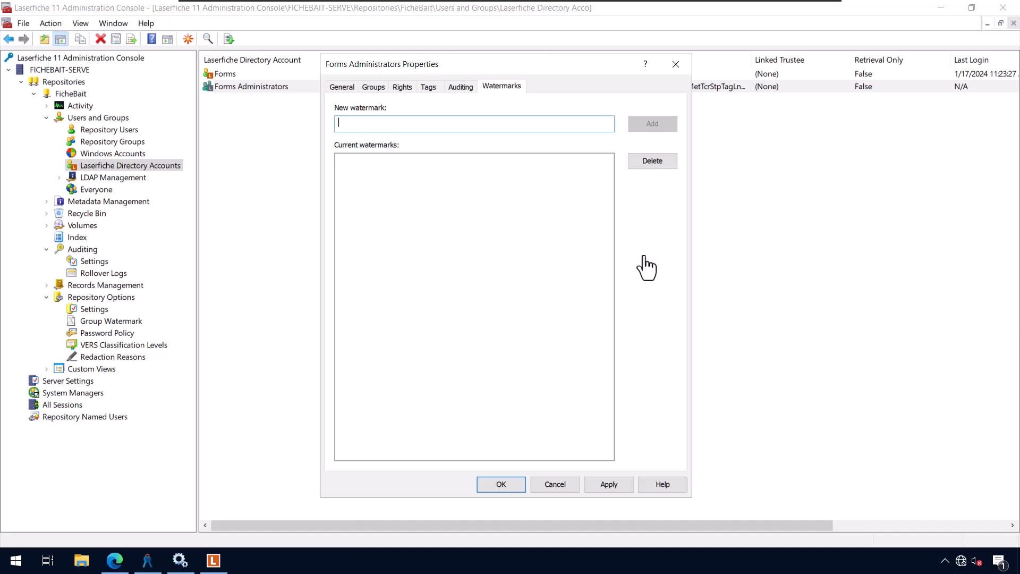
# Close the Forms Administrators properties without adding any watermark
pyautogui.click(555, 484)
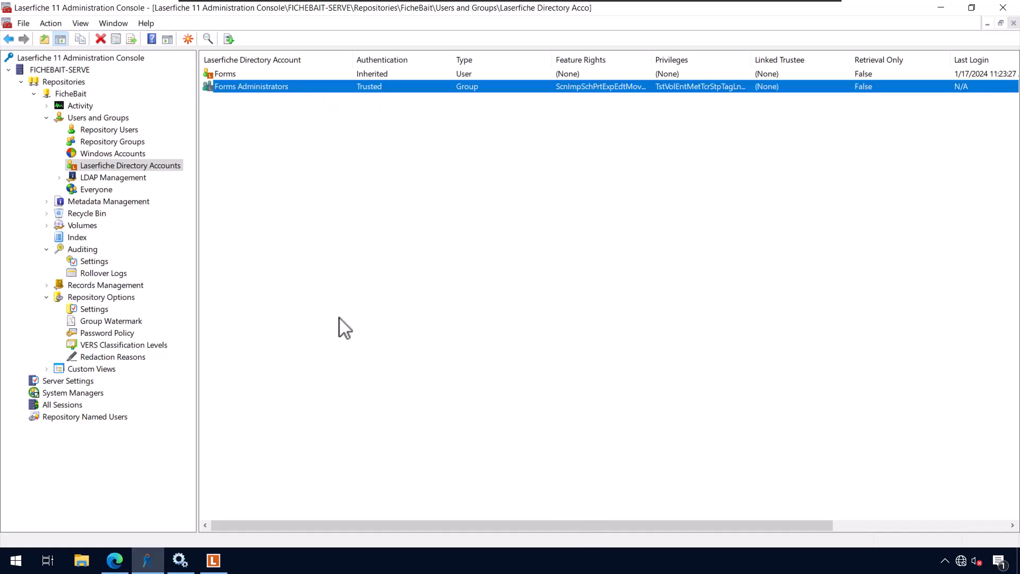
# Open Group Watermark properties, review its Left/Bottom location, and view the header/footer settings
pyautogui.click(134, 322)
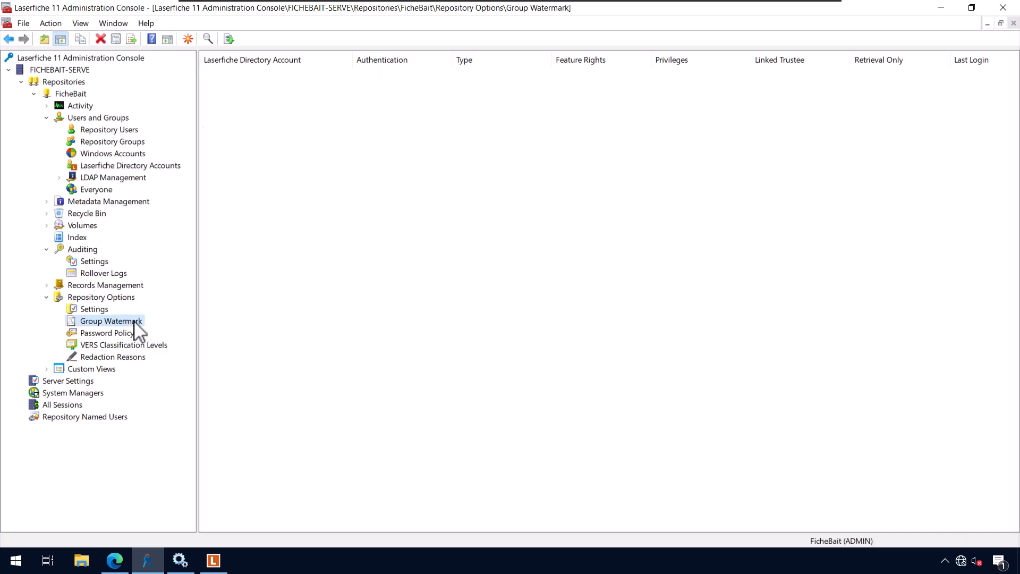
pyautogui.rightClick(134, 322)
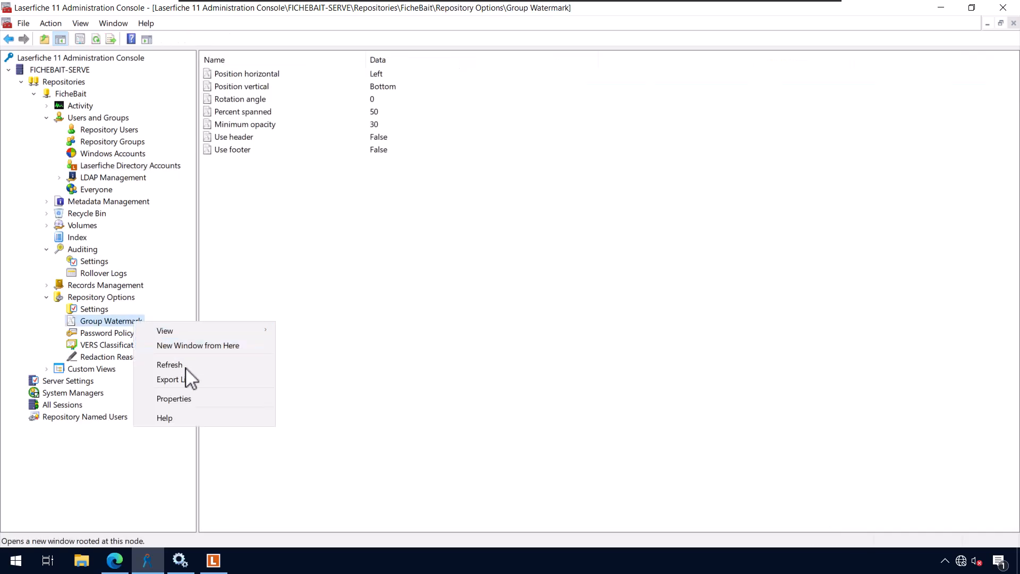
pyautogui.click(205, 398)
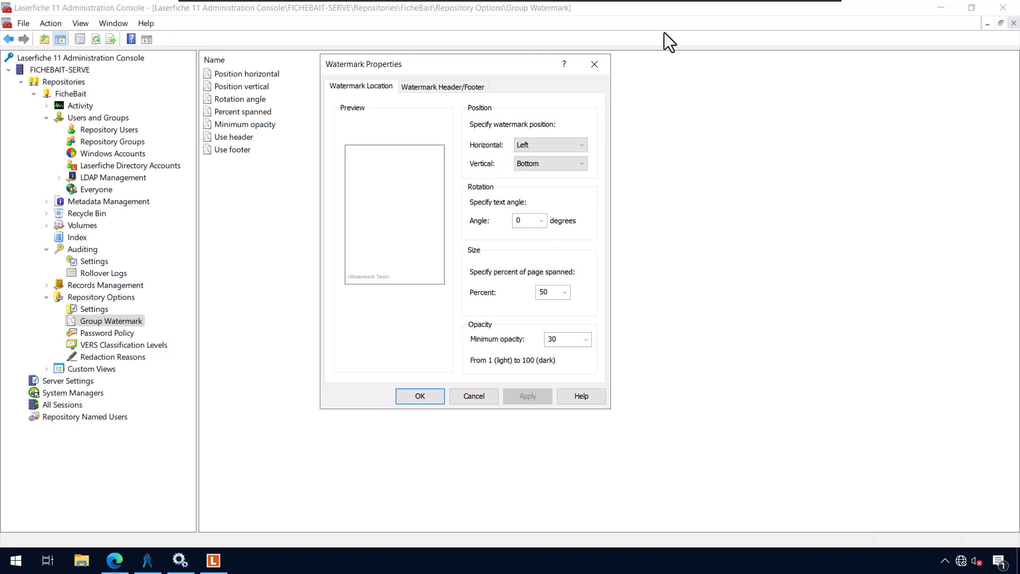
pyautogui.click(447, 89)
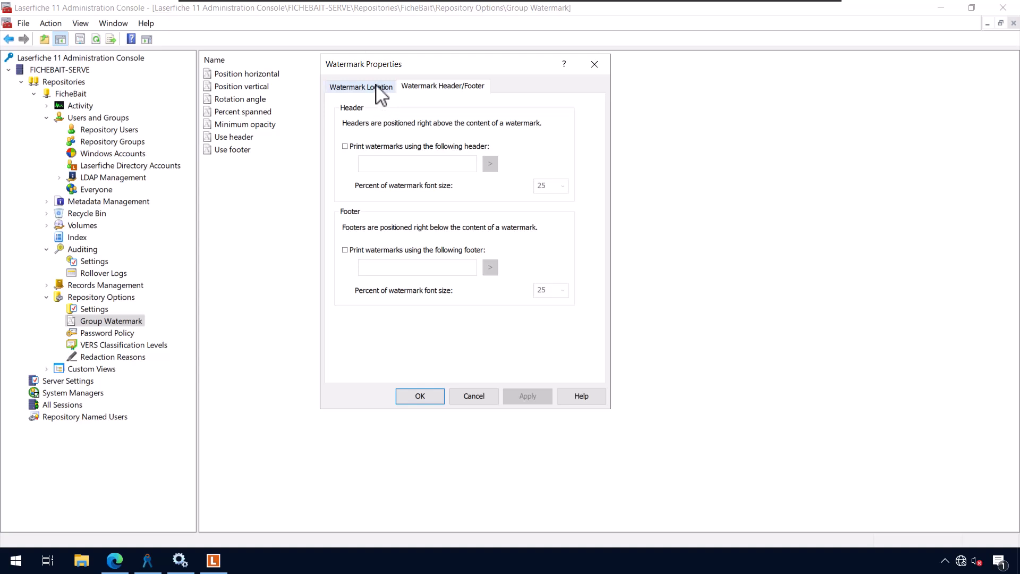
# Try the watermark header, footer and footer field list, then cancel so both stay False
pyautogui.click(398, 148)
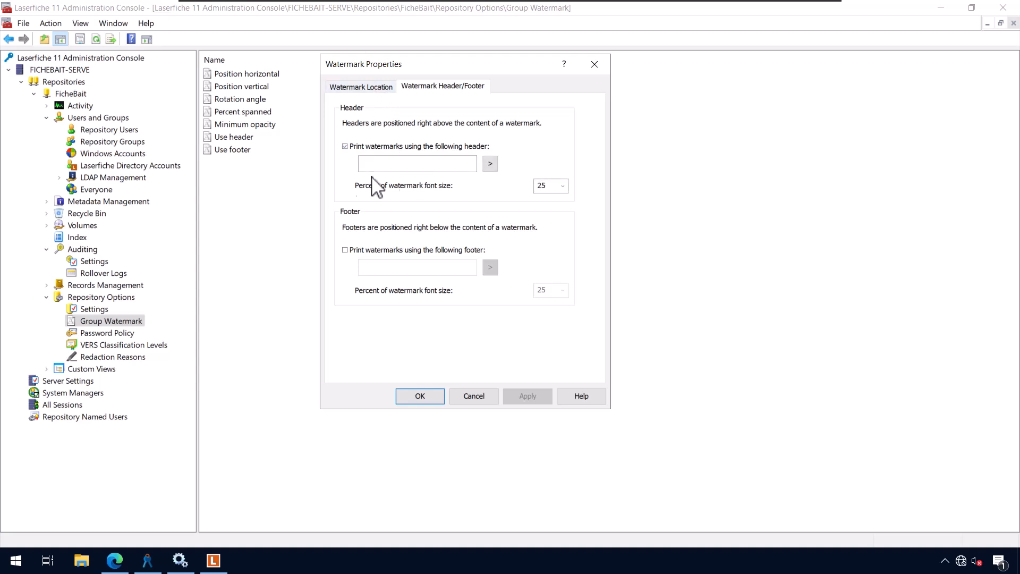
pyautogui.click(413, 250)
pyautogui.click(456, 268)
pyautogui.click(489, 267)
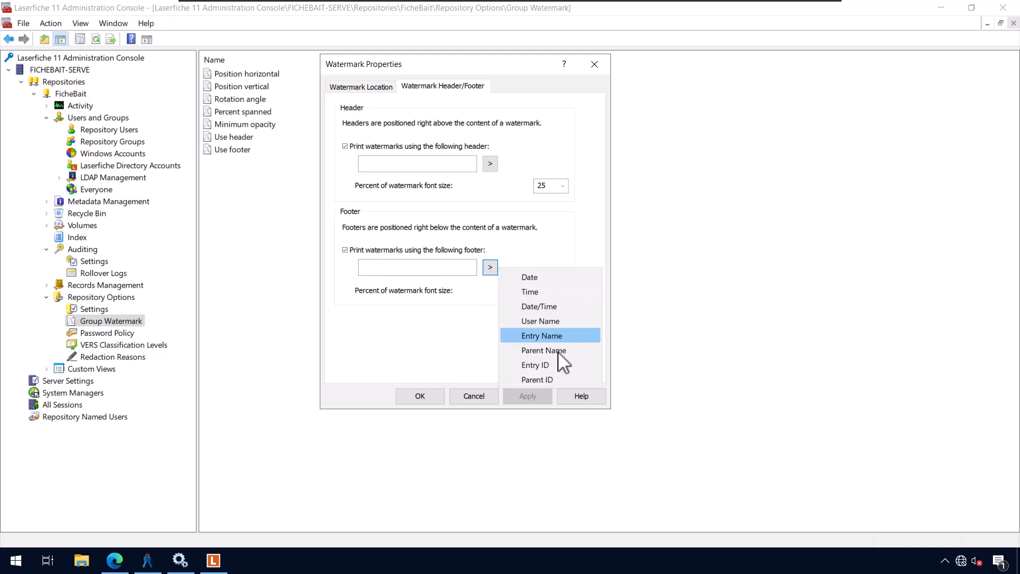
pyautogui.click(460, 264)
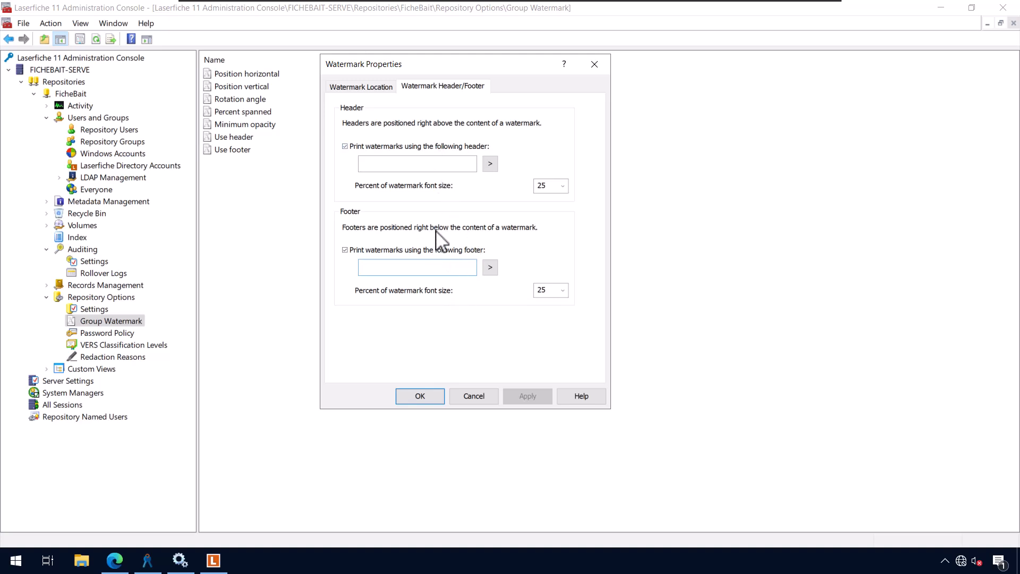
pyautogui.click(386, 249)
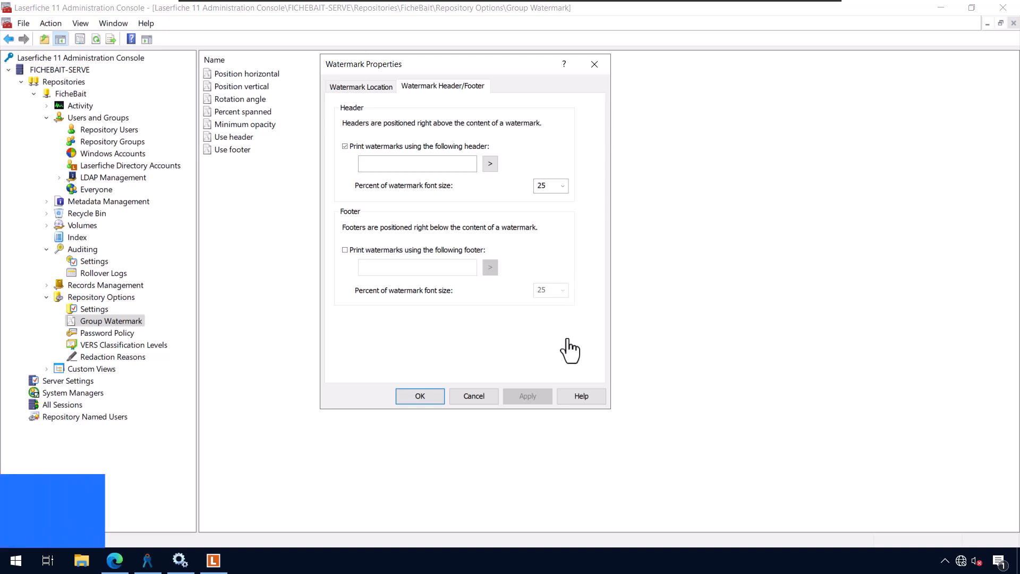
pyautogui.click(474, 398)
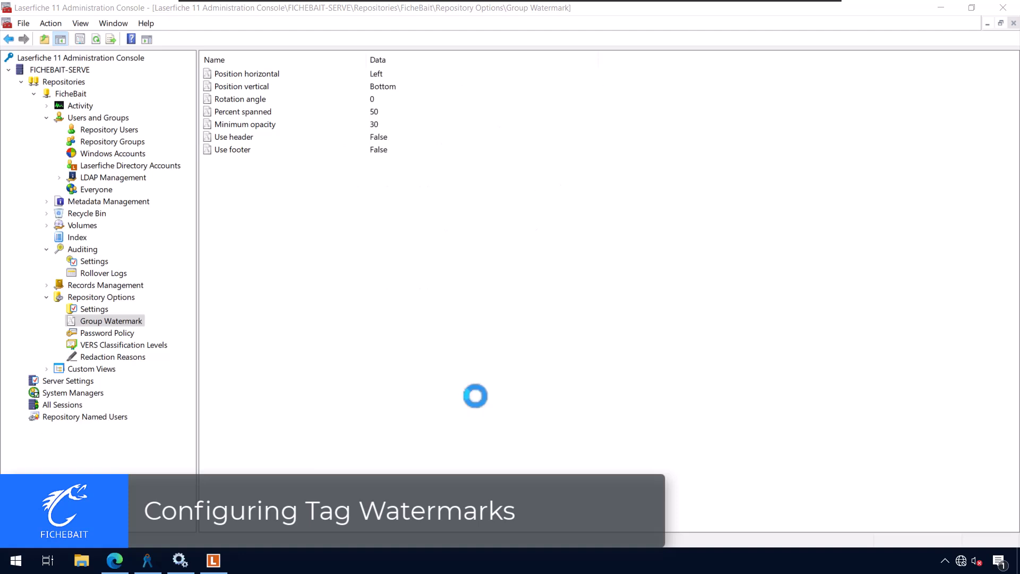
# Open Metadata Management's empty Tags list, preview a New Tag's Watermark tab, then cancel it
pyautogui.click(128, 201)
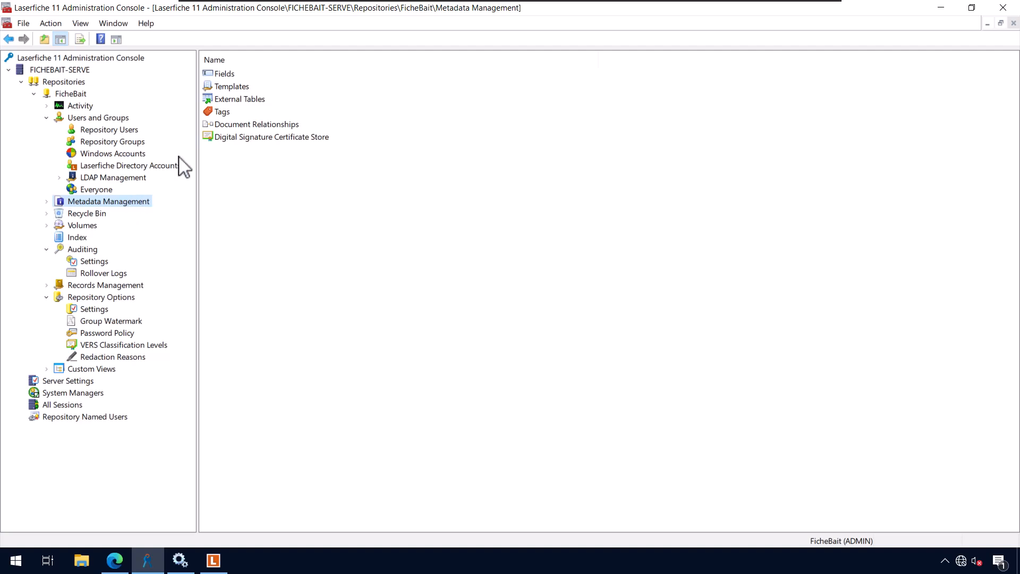
pyautogui.doubleClick(218, 113)
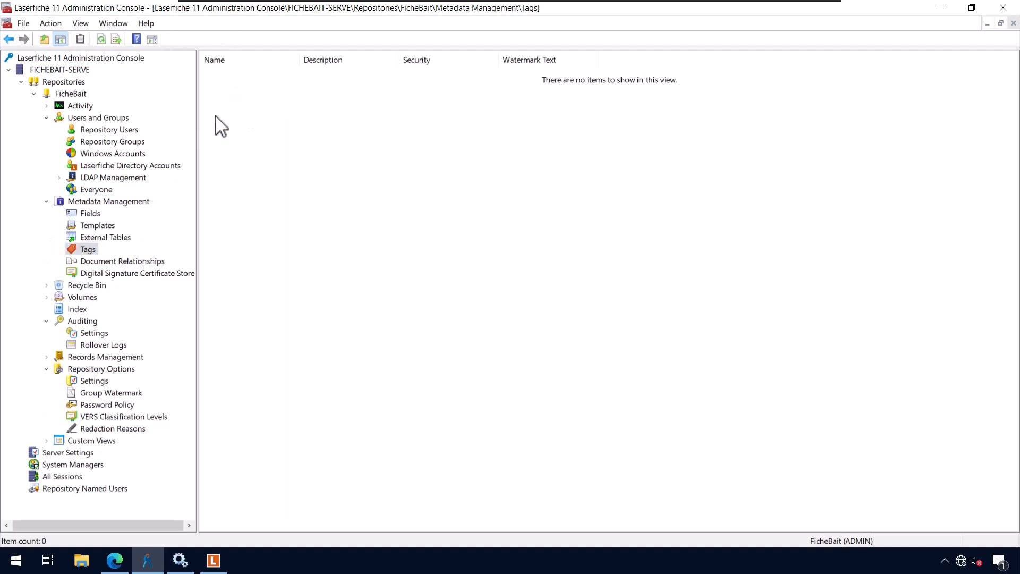
pyautogui.rightClick(236, 183)
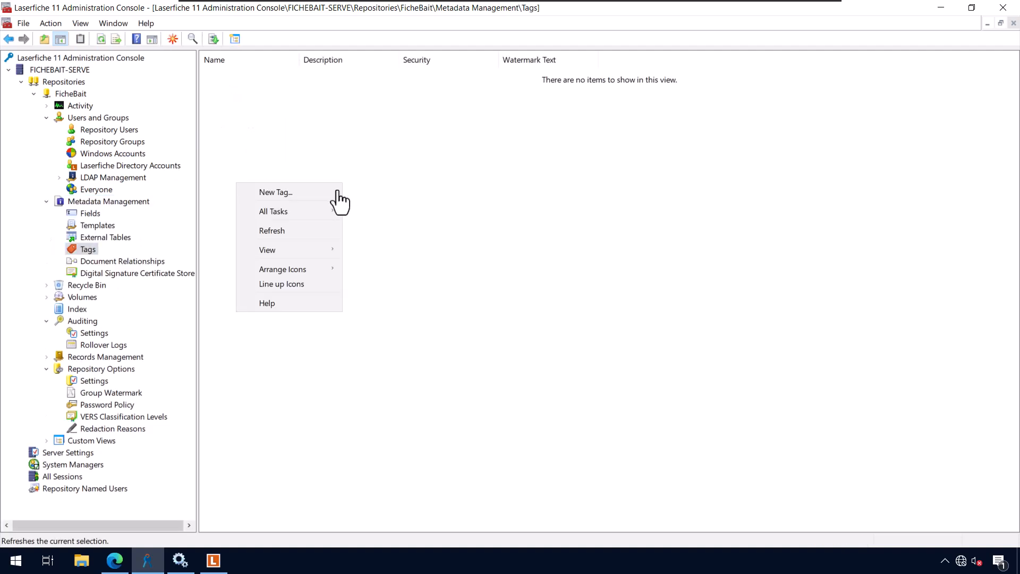
pyautogui.click(275, 192)
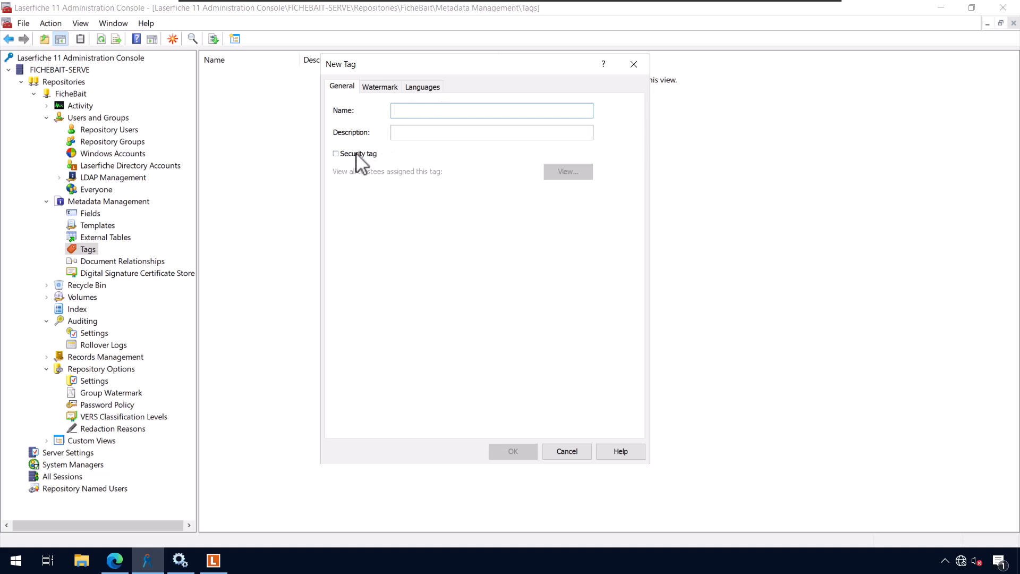
pyautogui.click(382, 88)
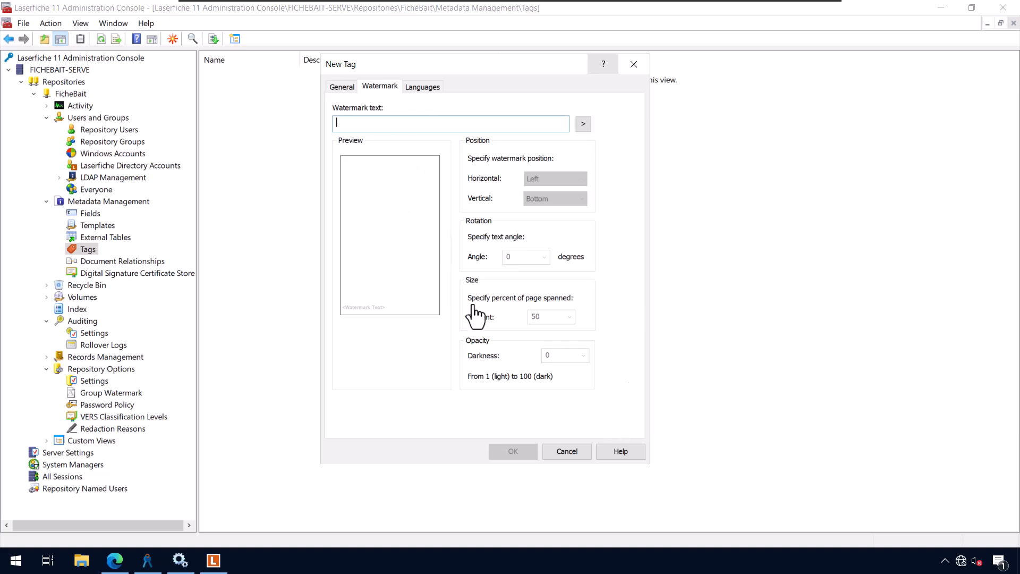
pyautogui.click(566, 450)
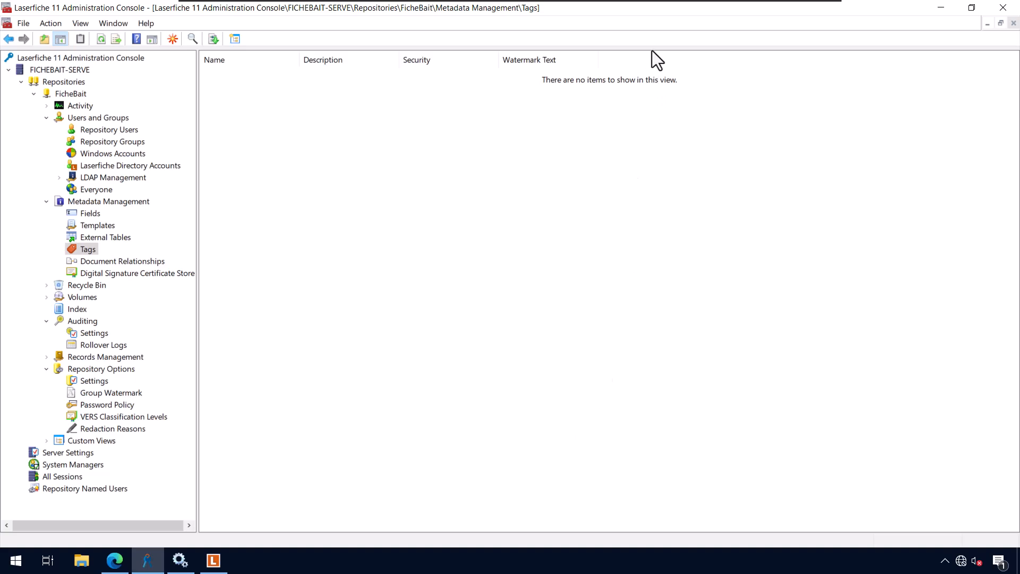